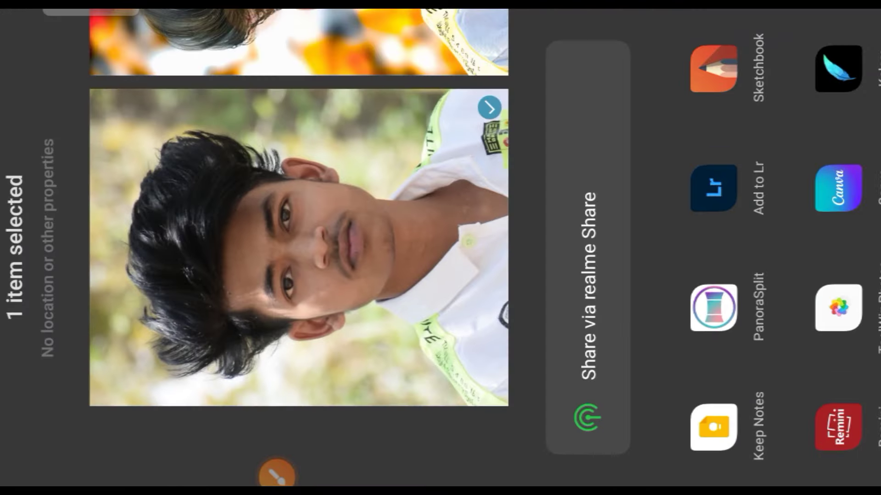
- Share the portrait photo from Android Gallery to SketchBook so it opens as a canvas
{"action": "left_click", "coordinate": [714, 69]}
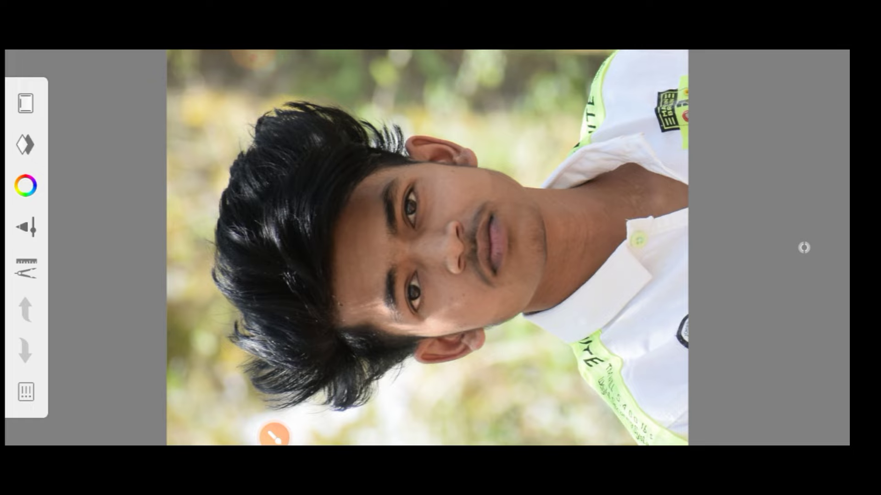
- Undo the last action on the portrait canvas
{"action": "left_click", "coordinate": [25, 309]}
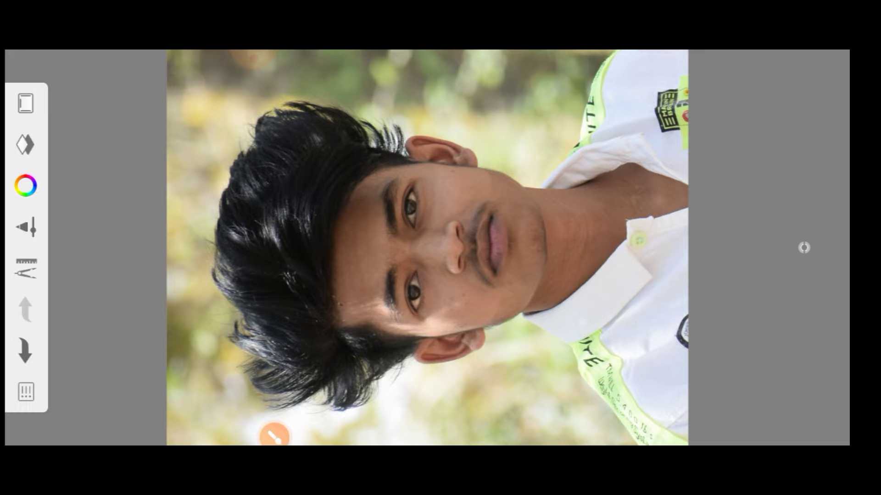
{"action": "left_click", "coordinate": [254, 77]}
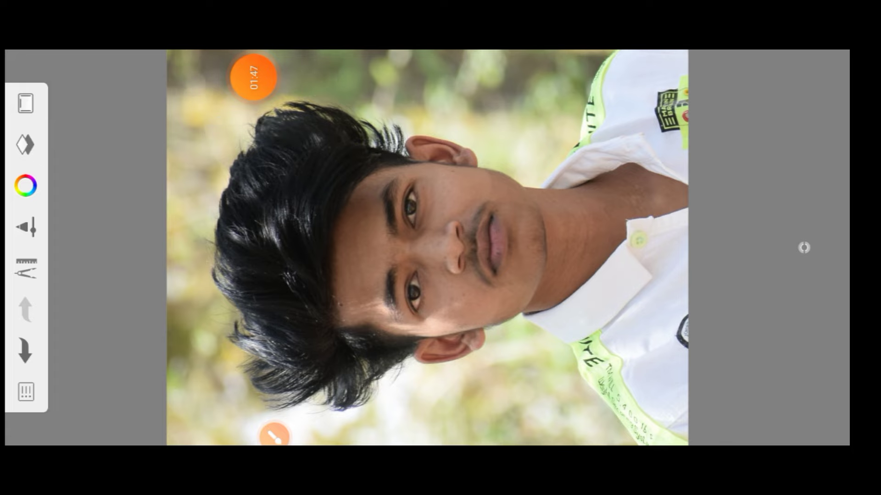
{"action": "left_click", "coordinate": [275, 435]}
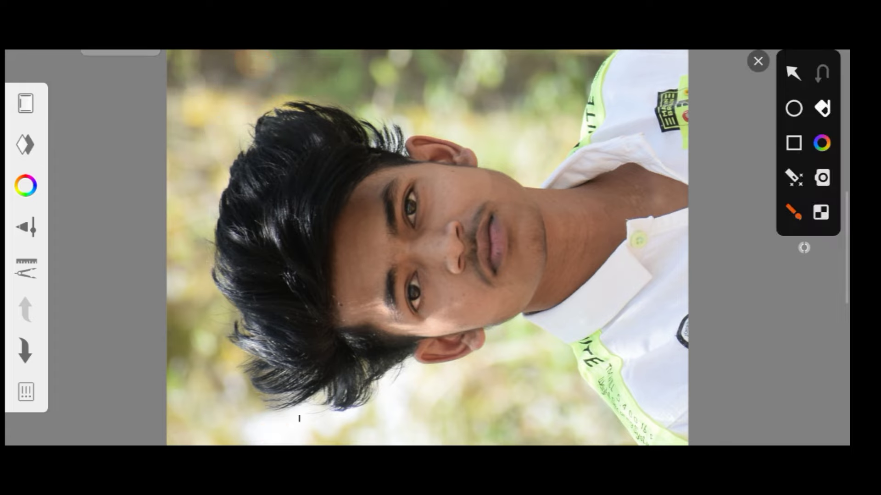
{"action": "left_click", "coordinate": [793, 72]}
- Open the Brush Library with Vintage Marker from the Basic set current
{"action": "mouse_move", "coordinate": [379, 321]}
{"action": "left_mouse_down"}
{"action": "mouse_move", "coordinate": [117, 257]}
{"action": "mouse_move", "coordinate": [45, 223]}
{"action": "left_mouse_up"}
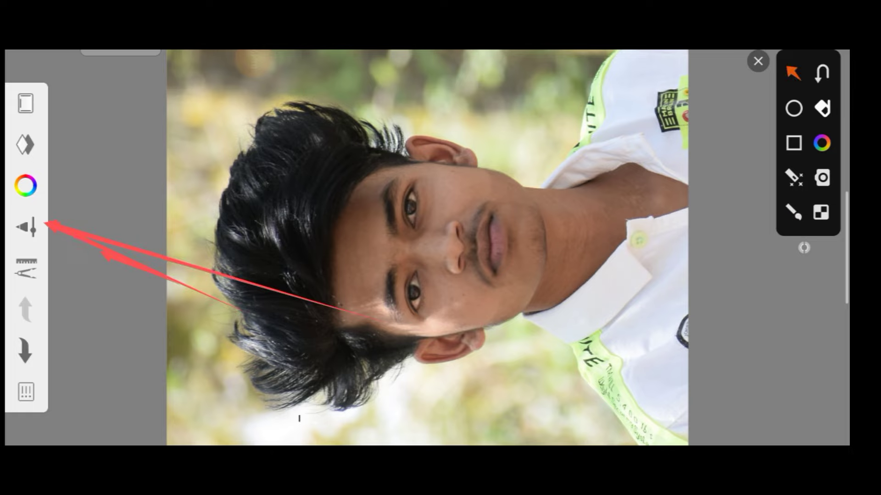
{"action": "left_click_drag", "start_coordinate": [188, 294], "coordinate": [45, 224]}
{"action": "left_click_drag", "start_coordinate": [279, 219], "coordinate": [22, 132]}
{"action": "left_click_drag", "start_coordinate": [192, 197], "coordinate": [32, 138]}
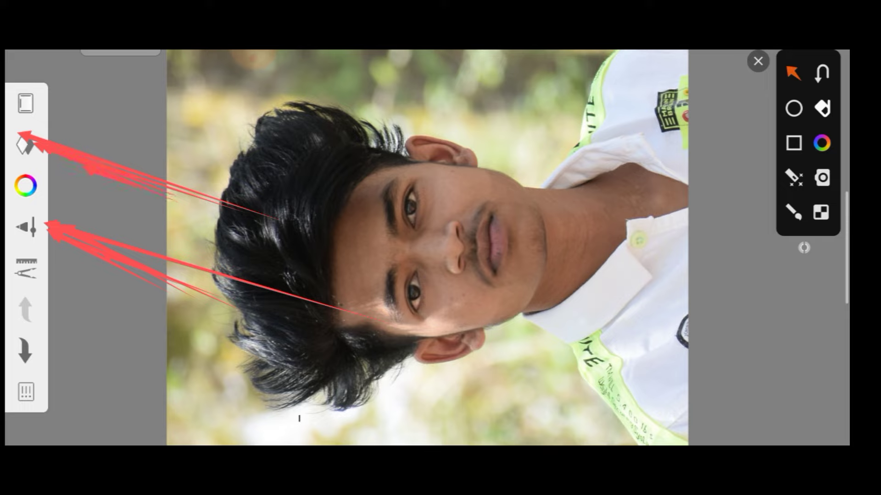
{"action": "left_click", "coordinate": [758, 61]}
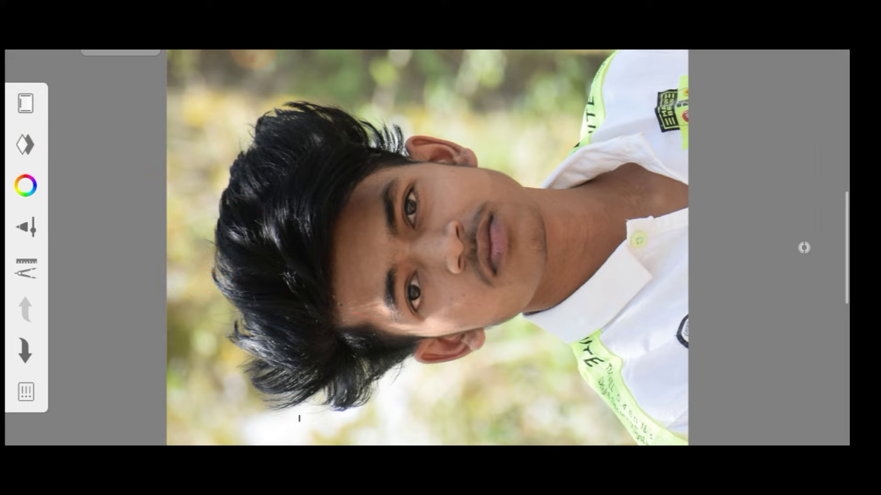
{"action": "left_click", "coordinate": [274, 422]}
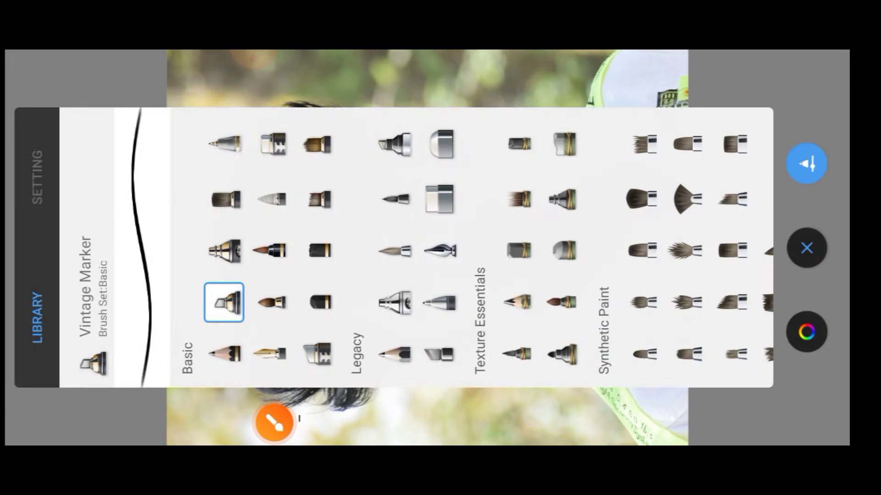
- Keep Vintage Marker selected in Library > Basic and check its SETTING tab
{"action": "left_click", "coordinate": [806, 164]}
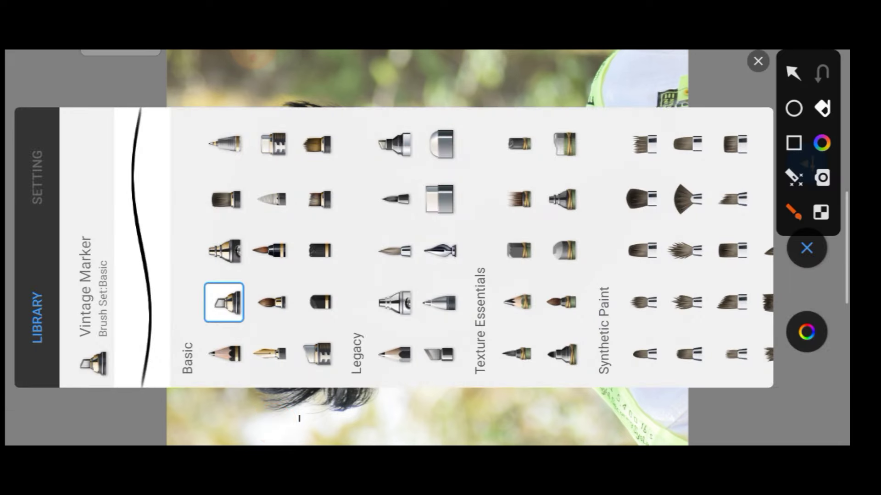
{"action": "mouse_move", "coordinate": [193, 314]}
{"action": "left_mouse_down"}
{"action": "mouse_move", "coordinate": [250, 284]}
{"action": "mouse_move", "coordinate": [202, 324]}
{"action": "mouse_move", "coordinate": [247, 294]}
{"action": "mouse_move", "coordinate": [257, 330]}
{"action": "mouse_move", "coordinate": [206, 294]}
{"action": "mouse_move", "coordinate": [257, 340]}
{"action": "left_mouse_up"}
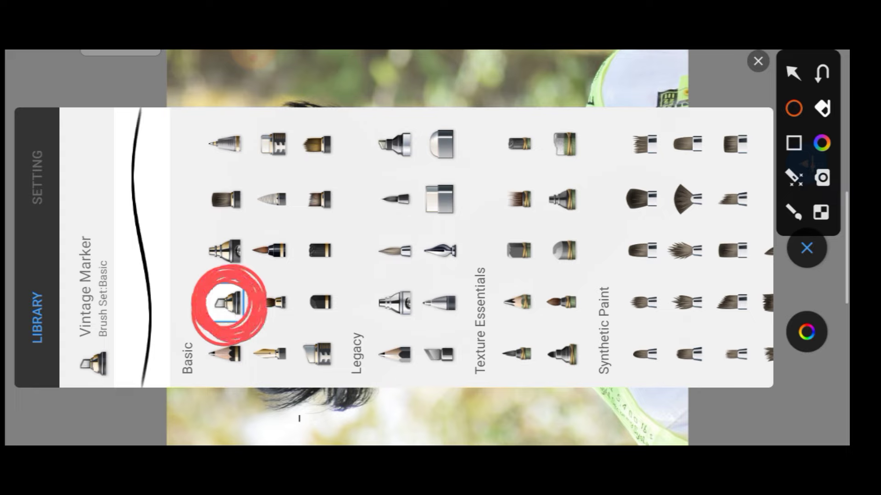
{"action": "left_click", "coordinate": [793, 72]}
{"action": "left_click_drag", "start_coordinate": [106, 197], "coordinate": [179, 342]}
{"action": "left_click_drag", "start_coordinate": [110, 216], "coordinate": [176, 339]}
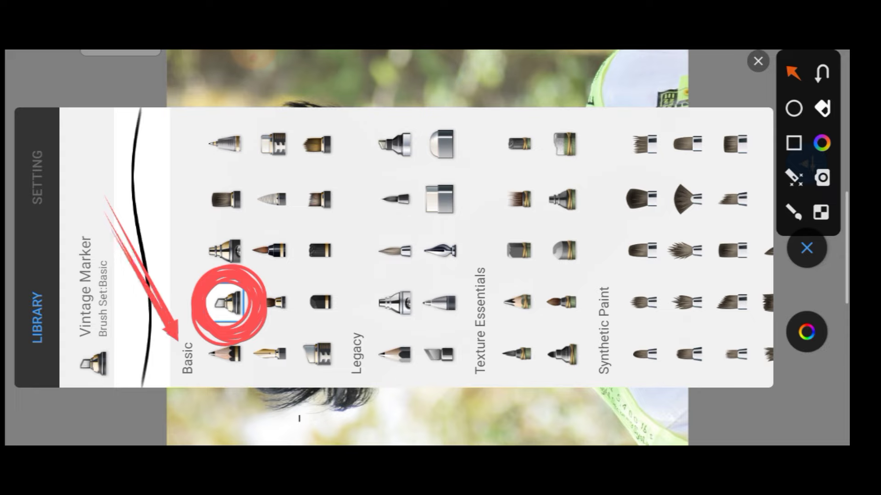
{"action": "left_click_drag", "start_coordinate": [16, 133], "coordinate": [55, 264]}
{"action": "left_click_drag", "start_coordinate": [23, 161], "coordinate": [76, 278]}
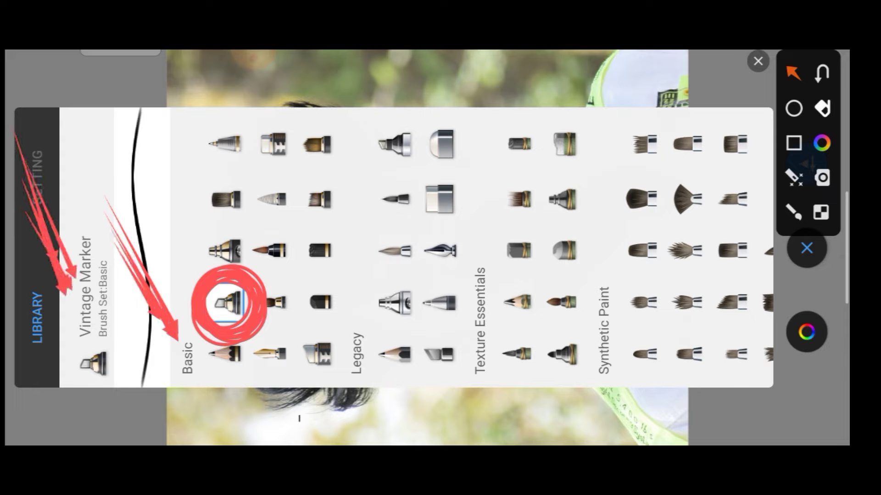
{"action": "left_click_drag", "start_coordinate": [27, 197], "coordinate": [83, 296]}
{"action": "left_click_drag", "start_coordinate": [113, 156], "coordinate": [230, 307]}
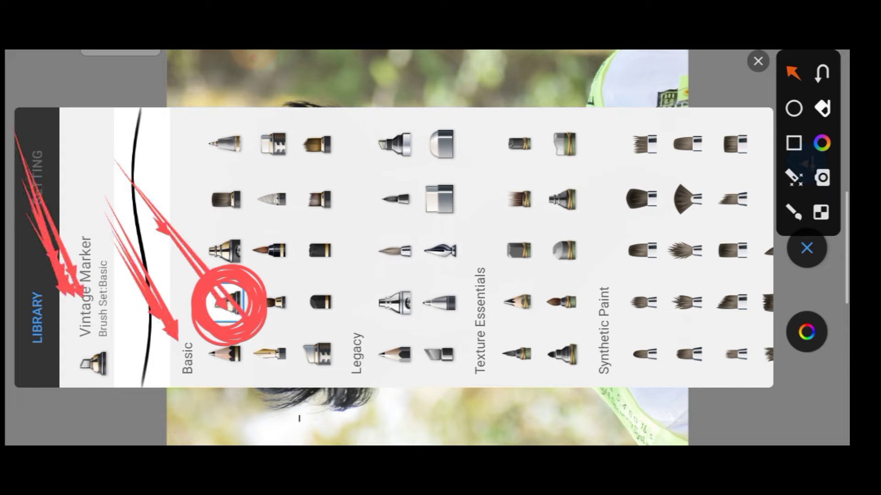
{"action": "left_click_drag", "start_coordinate": [142, 186], "coordinate": [229, 305]}
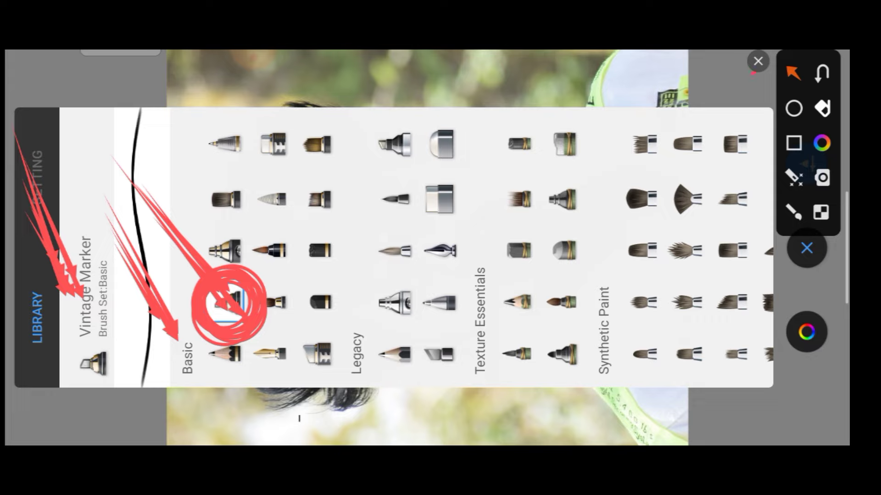
- Close the brush library, then review the brush size and opacity settings
{"action": "left_click", "coordinate": [758, 61]}
{"action": "left_click", "coordinate": [806, 248]}
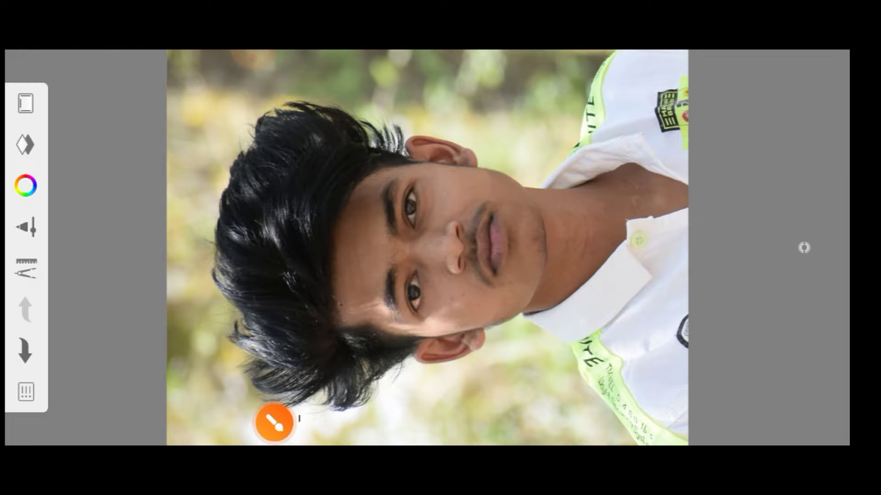
{"action": "left_click", "coordinate": [26, 227]}
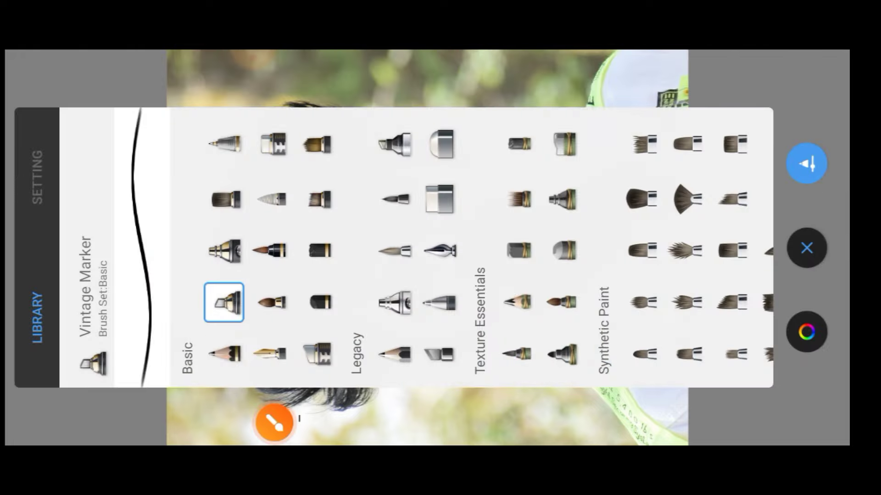
{"action": "left_click", "coordinate": [37, 177]}
- Close the brush panel and bring up the Layers list
{"action": "left_click", "coordinate": [806, 247]}
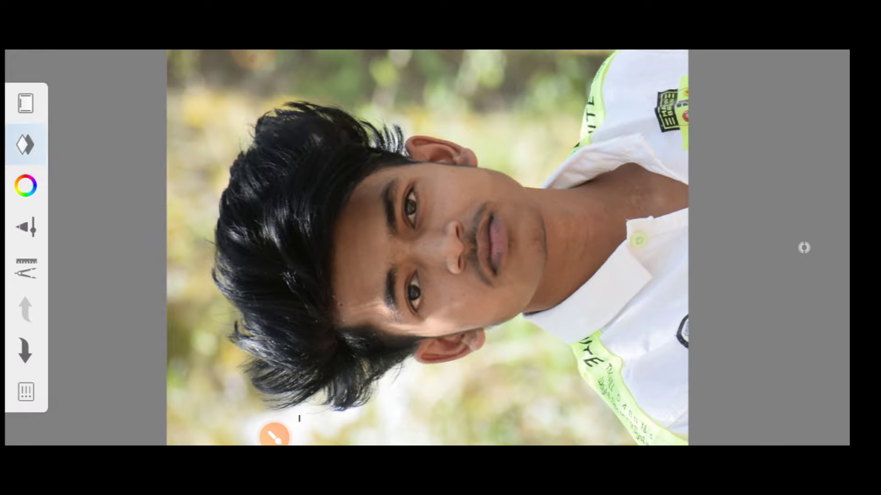
{"action": "left_click", "coordinate": [274, 435]}
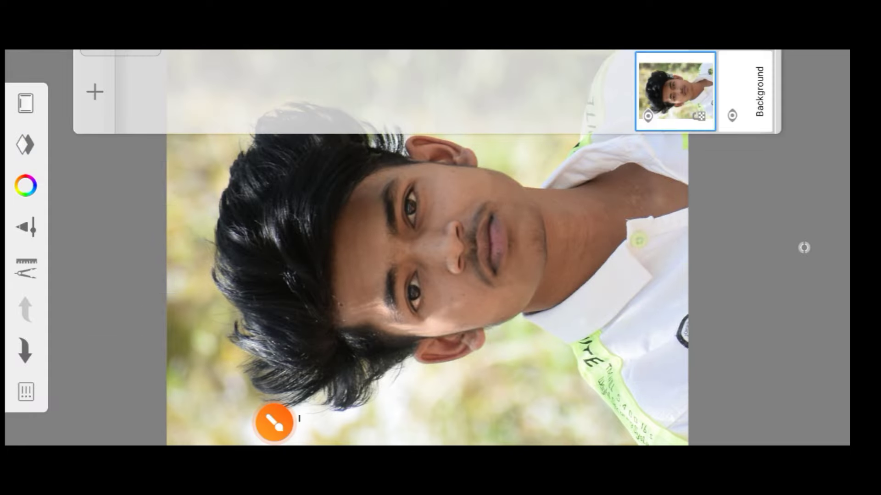
{"action": "mouse_move", "coordinate": [639, 306]}
{"action": "left_mouse_down"}
{"action": "mouse_move", "coordinate": [177, 137]}
{"action": "mouse_move", "coordinate": [172, 222]}
{"action": "left_mouse_up"}
{"action": "left_click_drag", "start_coordinate": [149, 120], "coordinate": [228, 115]}
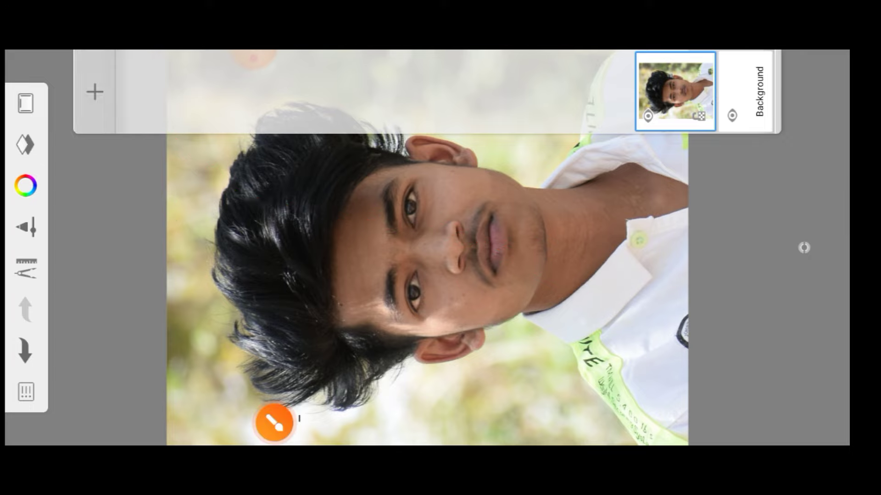
- Add a blank layer above the portrait with Soft Light blending, then hide Layers
{"action": "left_click", "coordinate": [95, 92]}
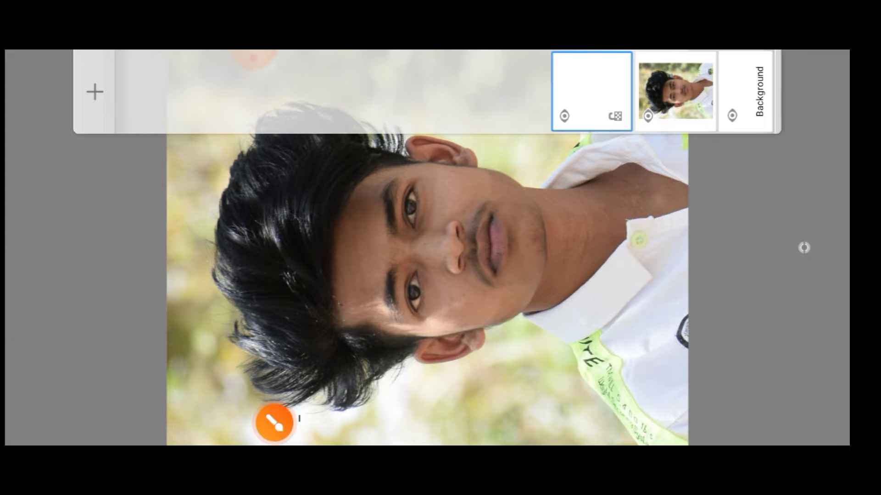
{"action": "left_click", "coordinate": [591, 92]}
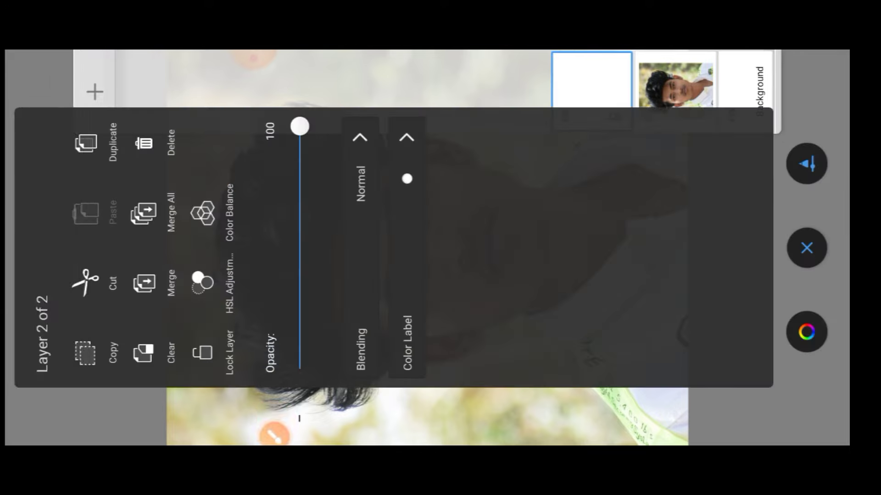
{"action": "left_click", "coordinate": [253, 78]}
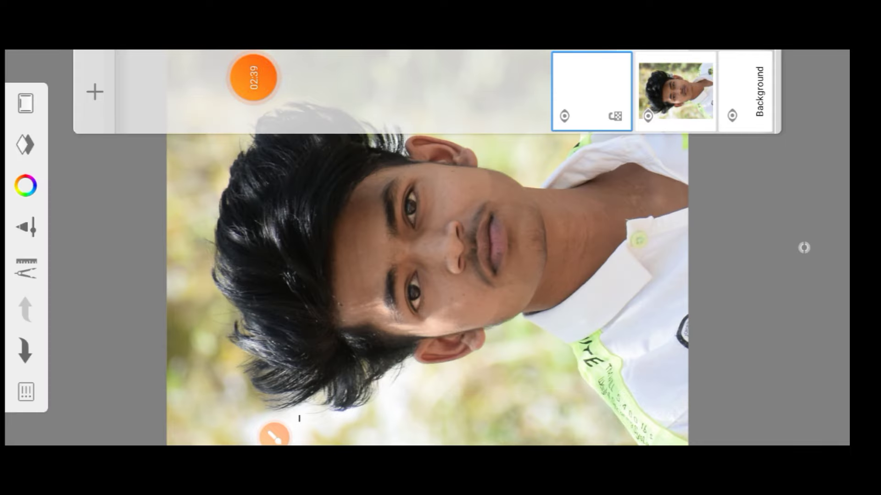
{"action": "left_click", "coordinate": [592, 92]}
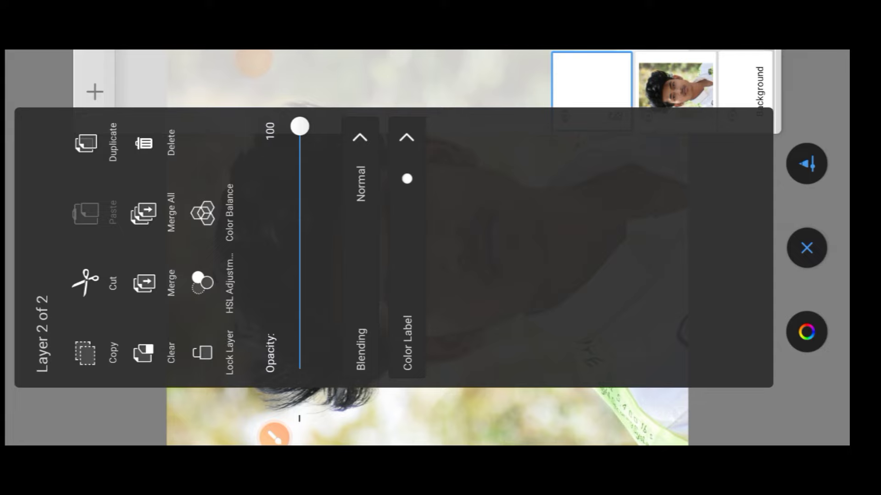
{"action": "left_click", "coordinate": [360, 248]}
{"action": "left_click", "coordinate": [574, 275]}
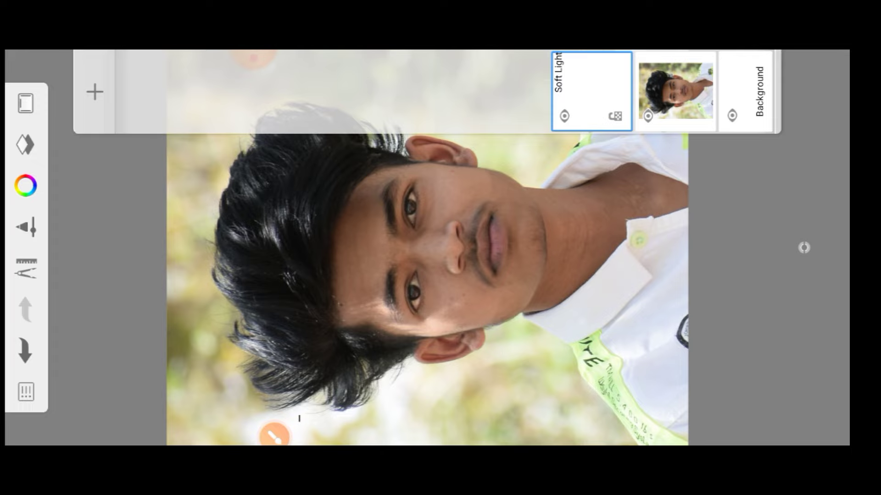
{"action": "left_click", "coordinate": [299, 419]}
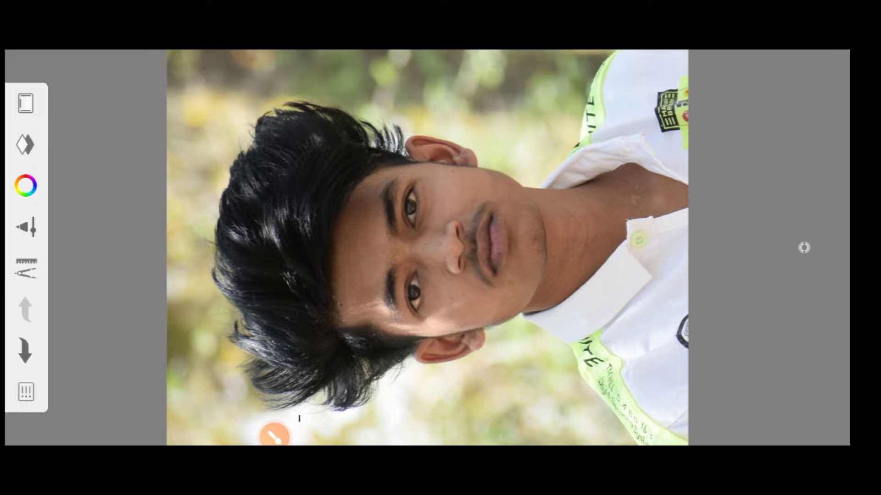
- Paint a test stroke near the eye and undo the stray brown mark
{"action": "scroll", "coordinate": [427, 247], "scroll_direction": "up", "scroll_amount": 5}
{"action": "left_click_drag", "start_coordinate": [248, 161], "coordinate": [500, 284]}
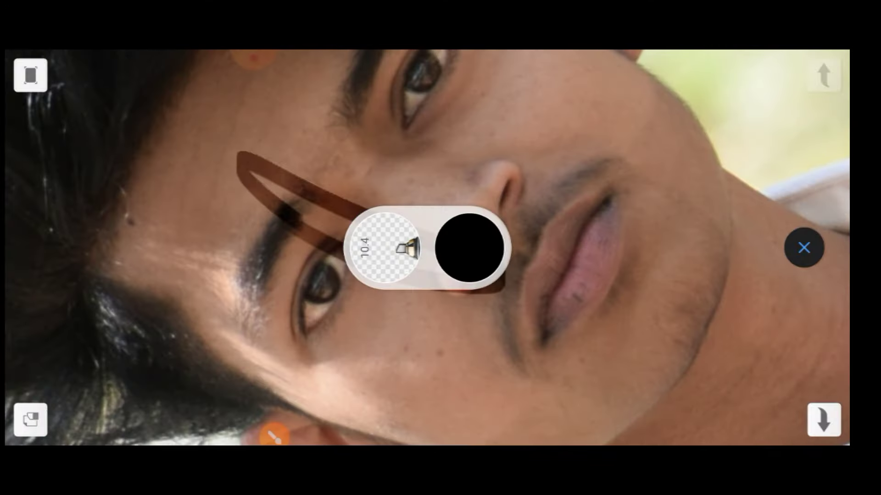
{"action": "left_click", "coordinate": [804, 247]}
{"action": "left_click", "coordinate": [824, 419]}
{"action": "scroll", "coordinate": [427, 248], "scroll_direction": "down", "scroll_amount": 3}
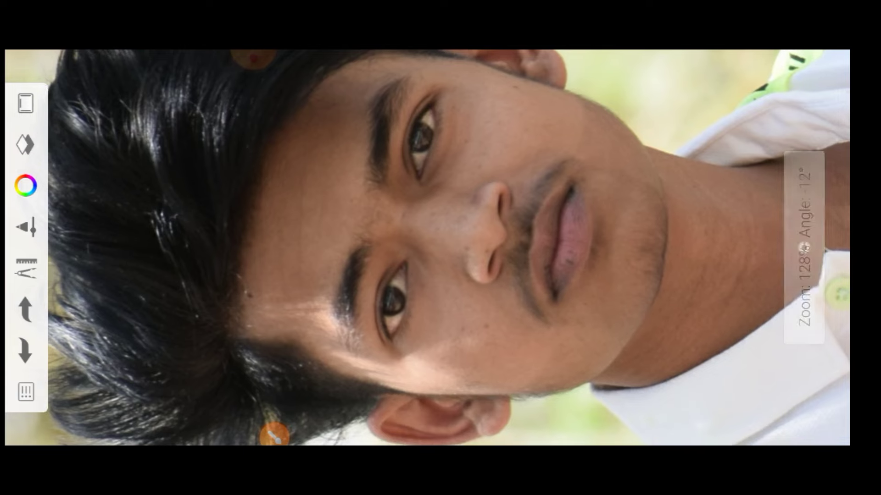
- Set the paint colour to pure white FFFFFF and stroke it across the nose
{"action": "left_click", "coordinate": [25, 186]}
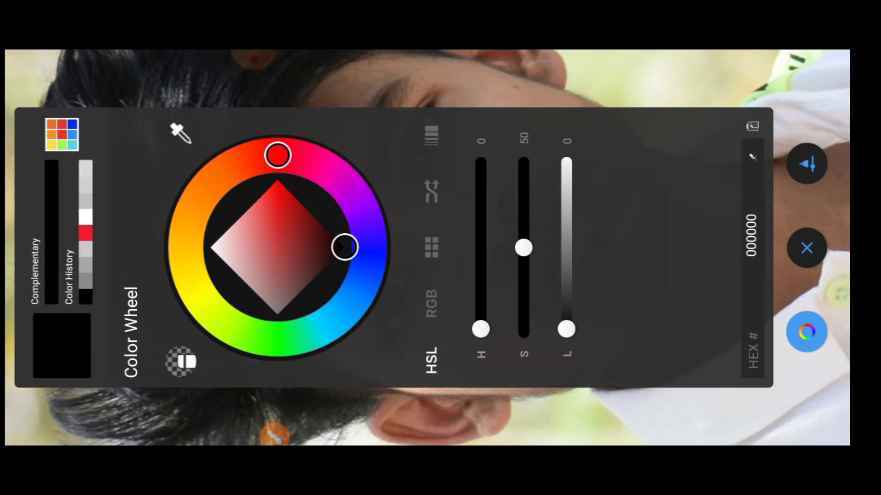
{"action": "left_click", "coordinate": [253, 60]}
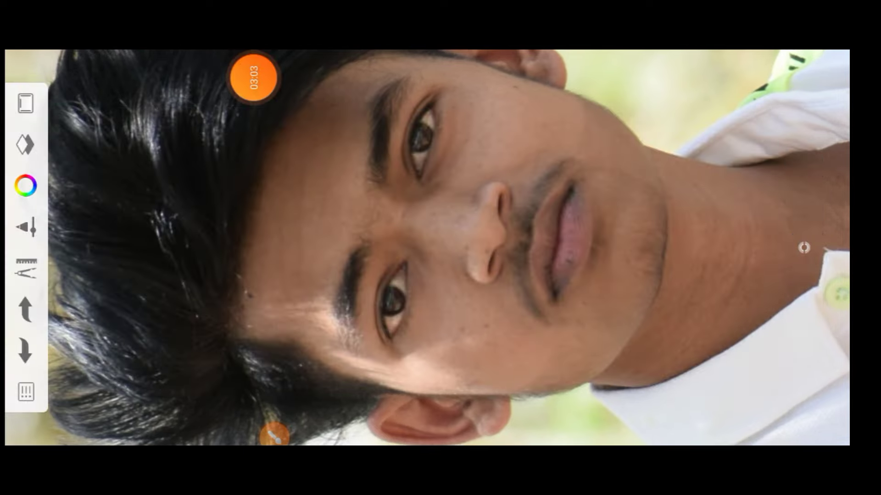
{"action": "left_click", "coordinate": [26, 186]}
{"action": "left_click", "coordinate": [253, 246]}
{"action": "left_click", "coordinate": [211, 247]}
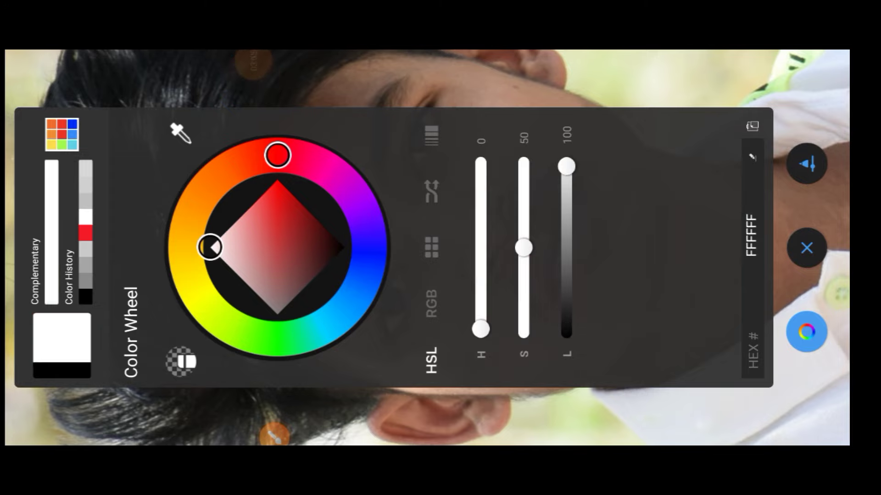
{"action": "scroll", "coordinate": [440, 248], "scroll_direction": "up", "scroll_amount": 5}
{"action": "left_click_drag", "start_coordinate": [275, 173], "coordinate": [547, 285]}
- Enlarge the brush and paint skin tone over the nose, eye, cheek and lower face
{"action": "left_click_drag", "start_coordinate": [226, 173], "coordinate": [541, 295]}
{"action": "left_click", "coordinate": [26, 227]}
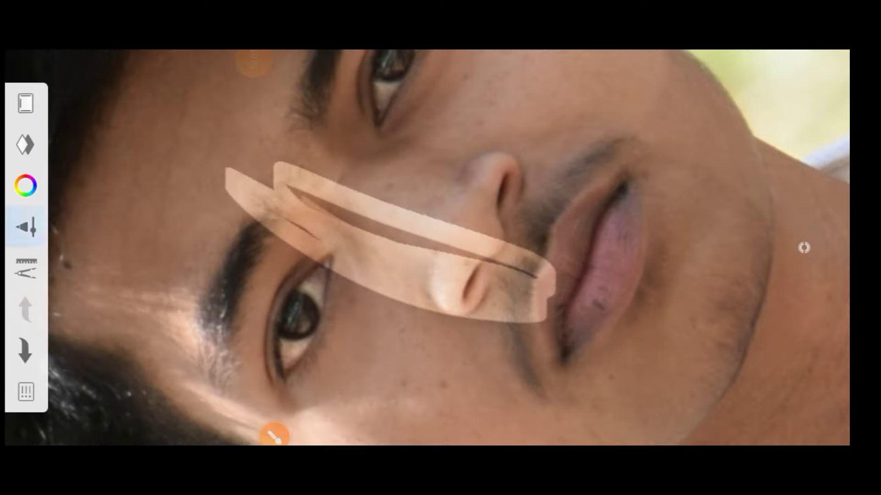
{"action": "left_click_drag", "start_coordinate": [320, 246], "coordinate": [319, 185]}
{"action": "left_click", "coordinate": [807, 248]}
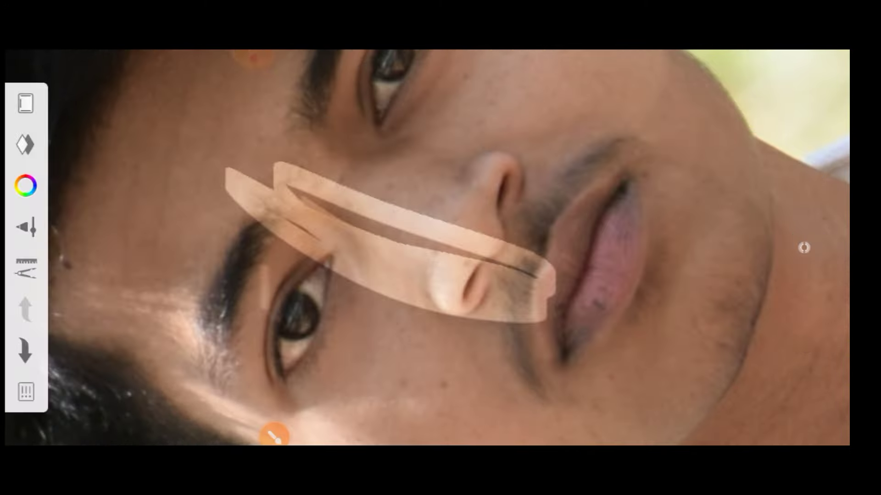
{"action": "left_click_drag", "start_coordinate": [275, 293], "coordinate": [546, 330]}
{"action": "left_click_drag", "start_coordinate": [175, 202], "coordinate": [518, 294]}
{"action": "left_click_drag", "start_coordinate": [178, 275], "coordinate": [486, 376]}
{"action": "left_click_drag", "start_coordinate": [440, 248], "coordinate": [486, 166]}
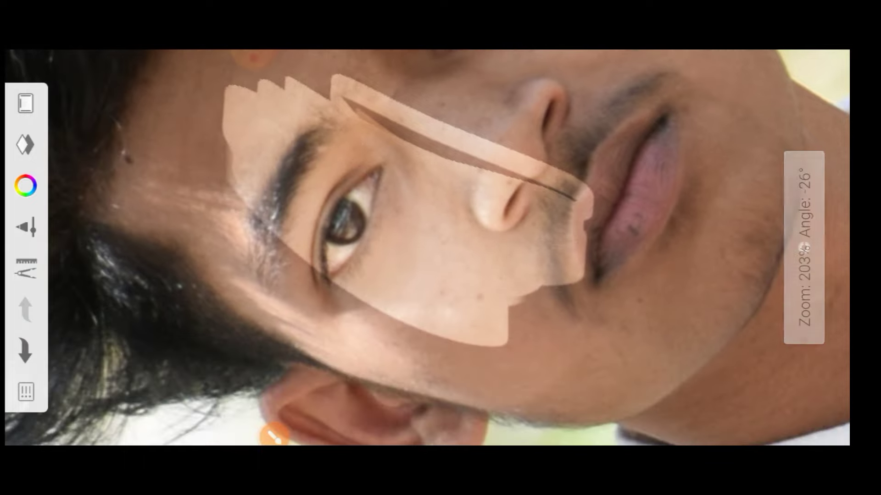
{"action": "left_click_drag", "start_coordinate": [178, 151], "coordinate": [454, 358]}
{"action": "left_click_drag", "start_coordinate": [184, 193], "coordinate": [441, 367]}
{"action": "left_click_drag", "start_coordinate": [197, 358], "coordinate": [569, 390]}
{"action": "left_click_drag", "start_coordinate": [458, 348], "coordinate": [619, 284]}
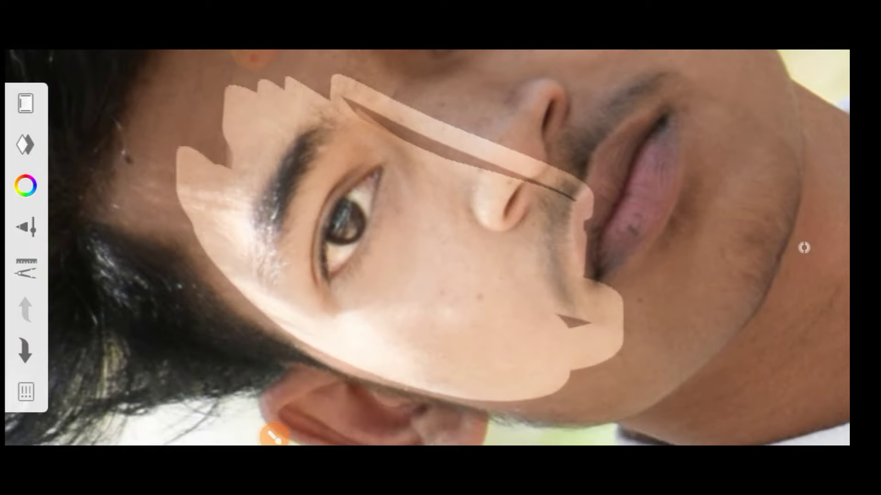
{"action": "left_click_drag", "start_coordinate": [440, 248], "coordinate": [459, 137]}
{"action": "left_click_drag", "start_coordinate": [509, 367], "coordinate": [587, 358]}
- Cover the dark cheek triangle and paint skin tone over chin, lips, cheek and eyebrow
{"action": "left_click_drag", "start_coordinate": [482, 399], "coordinate": [660, 298]}
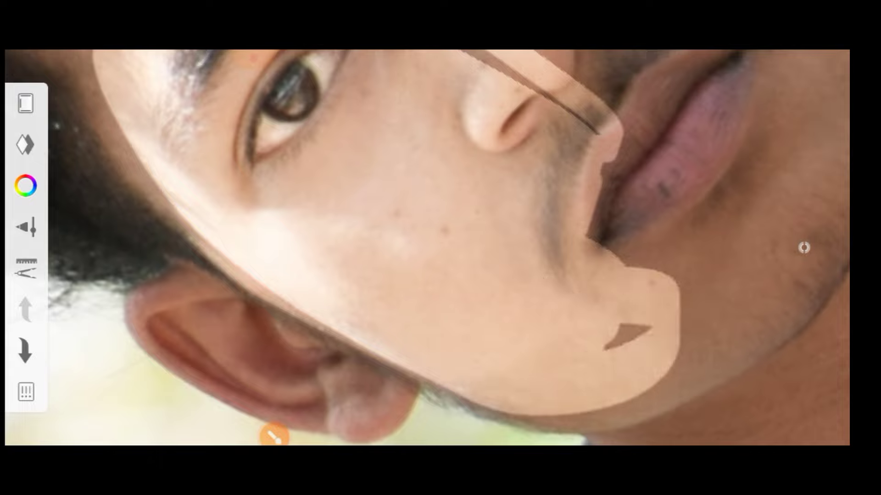
{"action": "left_click_drag", "start_coordinate": [546, 284], "coordinate": [656, 302]}
{"action": "left_click_drag", "start_coordinate": [610, 234], "coordinate": [688, 358]}
{"action": "scroll", "coordinate": [440, 248], "scroll_direction": "down", "scroll_amount": 3}
{"action": "left_click_drag", "start_coordinate": [486, 146], "coordinate": [661, 248]}
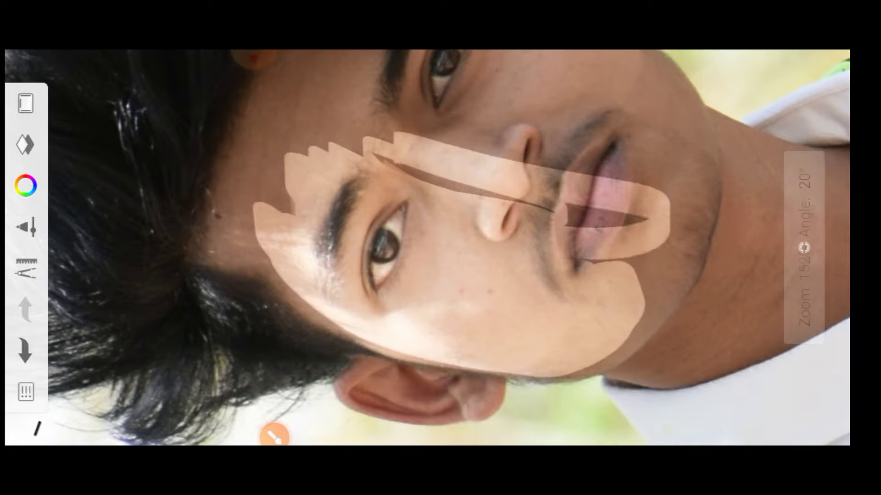
{"action": "left_click_drag", "start_coordinate": [569, 220], "coordinate": [665, 276]}
{"action": "left_click_drag", "start_coordinate": [642, 211], "coordinate": [692, 284]}
{"action": "left_click_drag", "start_coordinate": [441, 247], "coordinate": [504, 183]}
{"action": "scroll", "coordinate": [441, 247], "scroll_direction": "up", "scroll_amount": 3}
{"action": "scroll", "coordinate": [441, 248], "scroll_direction": "up", "scroll_amount": 2}
{"action": "left_click_drag", "start_coordinate": [349, 138], "coordinate": [482, 275]}
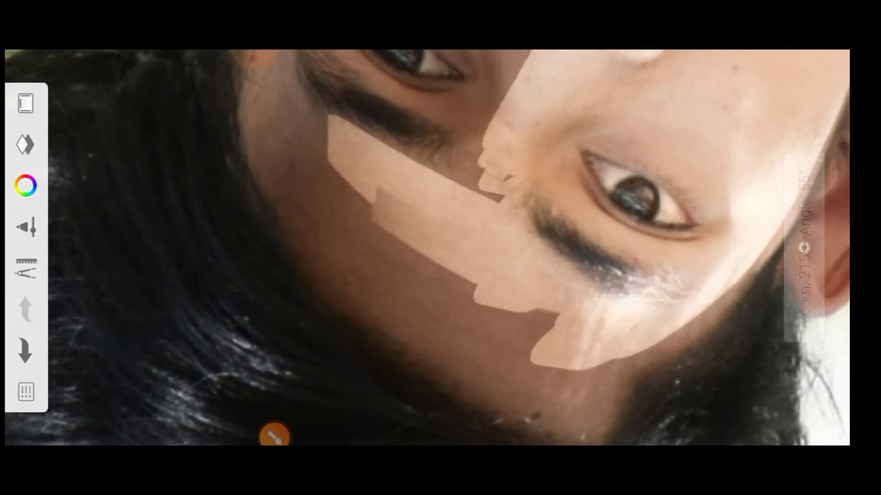
{"action": "left_click_drag", "start_coordinate": [322, 211], "coordinate": [358, 119]}
{"action": "left_click_drag", "start_coordinate": [312, 183], "coordinate": [518, 349]}
{"action": "scroll", "coordinate": [441, 248], "scroll_direction": "up", "scroll_amount": 2}
{"action": "left_click_drag", "start_coordinate": [248, 138], "coordinate": [449, 376]}
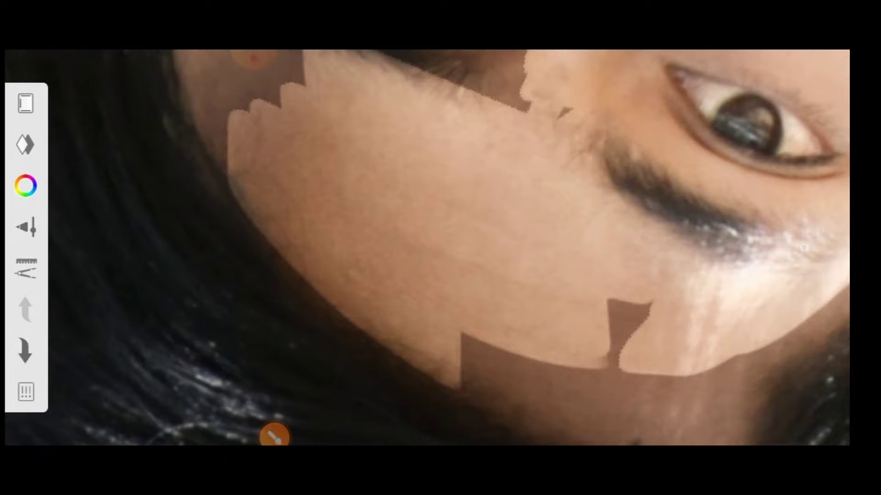
{"action": "left_click_drag", "start_coordinate": [459, 413], "coordinate": [606, 340]}
{"action": "scroll", "coordinate": [441, 247], "scroll_direction": "up", "scroll_amount": 1}
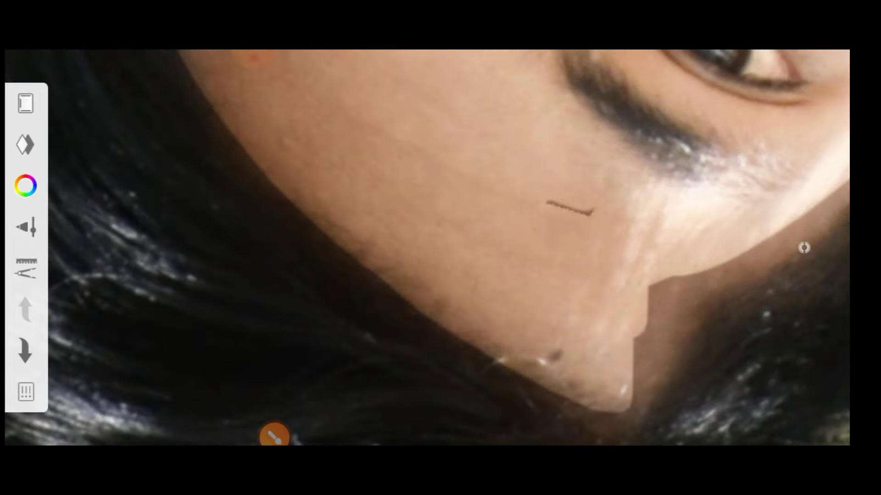
- Zoom in on the ear and lighten its rim, edge and dark inner patches
{"action": "mouse_move", "coordinate": [569, 206]}
{"action": "left_mouse_down"}
{"action": "mouse_move", "coordinate": [487, 175]}
{"action": "mouse_move", "coordinate": [415, 91]}
{"action": "left_mouse_up"}
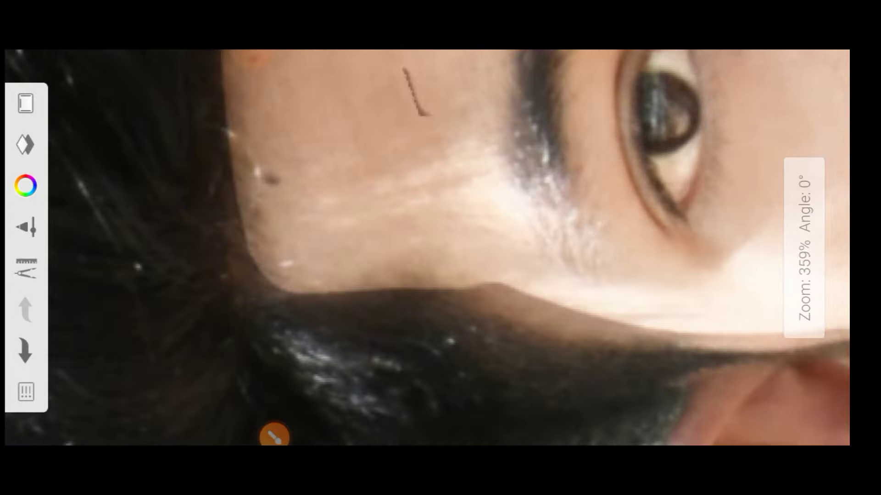
{"action": "left_click_drag", "start_coordinate": [440, 248], "coordinate": [803, 248]}
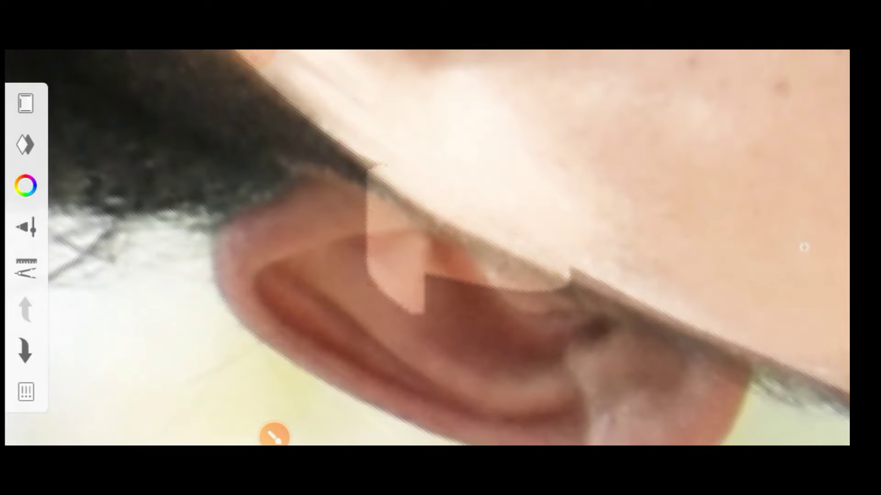
{"action": "mouse_move", "coordinate": [458, 316]}
{"action": "left_mouse_down"}
{"action": "mouse_move", "coordinate": [344, 179]}
{"action": "mouse_move", "coordinate": [294, 193]}
{"action": "mouse_move", "coordinate": [298, 367]}
{"action": "mouse_move", "coordinate": [550, 403]}
{"action": "left_mouse_up"}
{"action": "left_click_drag", "start_coordinate": [545, 305], "coordinate": [514, 236]}
{"action": "mouse_move", "coordinate": [275, 298]}
{"action": "left_mouse_down"}
{"action": "mouse_move", "coordinate": [348, 344]}
{"action": "mouse_move", "coordinate": [487, 390]}
{"action": "mouse_move", "coordinate": [642, 367]}
{"action": "left_mouse_up"}
{"action": "left_click_drag", "start_coordinate": [665, 404], "coordinate": [496, 220]}
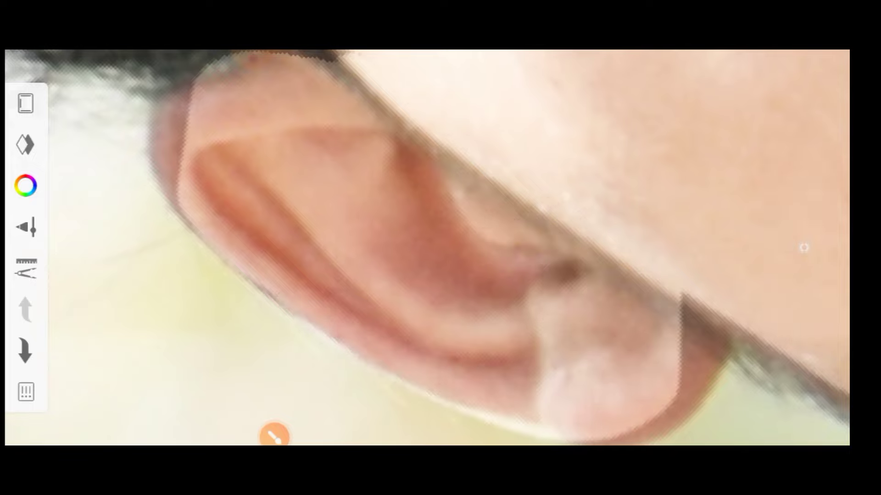
{"action": "left_click_drag", "start_coordinate": [504, 253], "coordinate": [459, 206]}
{"action": "mouse_move", "coordinate": [376, 349]}
{"action": "left_mouse_down"}
{"action": "mouse_move", "coordinate": [440, 403]}
{"action": "mouse_move", "coordinate": [551, 427]}
{"action": "mouse_move", "coordinate": [651, 275]}
{"action": "left_mouse_up"}
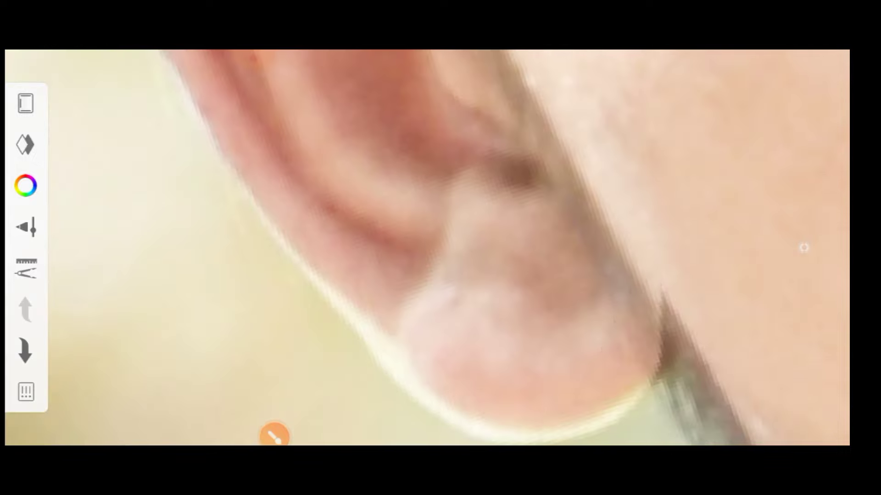
{"action": "mouse_move", "coordinate": [505, 253]}
{"action": "left_mouse_down"}
{"action": "mouse_move", "coordinate": [413, 229]}
{"action": "mouse_move", "coordinate": [458, 275]}
{"action": "mouse_move", "coordinate": [505, 229]}
{"action": "left_mouse_up"}
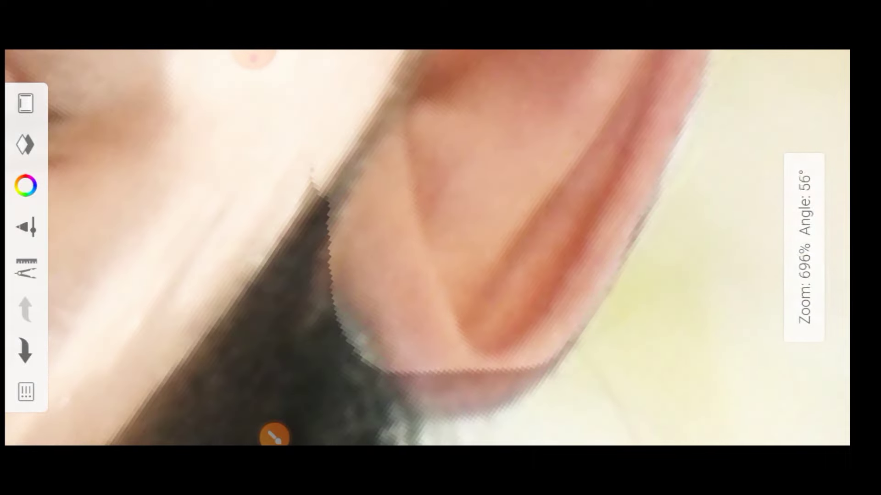
{"action": "left_click_drag", "start_coordinate": [434, 399], "coordinate": [512, 383]}
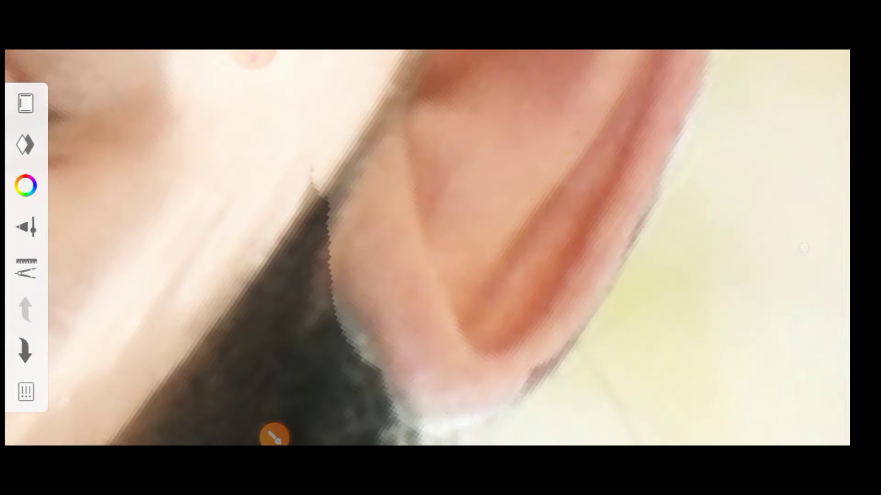
{"action": "mouse_move", "coordinate": [505, 252]}
{"action": "left_mouse_down"}
{"action": "mouse_move", "coordinate": [458, 238]}
{"action": "mouse_move", "coordinate": [413, 275]}
{"action": "left_mouse_up"}
{"action": "mouse_move", "coordinate": [459, 248]}
{"action": "left_mouse_down"}
{"action": "mouse_move", "coordinate": [450, 257]}
{"action": "mouse_move", "coordinate": [459, 247]}
{"action": "mouse_move", "coordinate": [436, 229]}
{"action": "mouse_move", "coordinate": [436, 256]}
{"action": "left_mouse_up"}
{"action": "mouse_move", "coordinate": [266, 197]}
{"action": "left_mouse_down"}
{"action": "mouse_move", "coordinate": [523, 319]}
{"action": "mouse_move", "coordinate": [238, 207]}
{"action": "left_mouse_up"}
- Cover the brown stripes on the left cheek, below the eye and near the jaw
{"action": "left_click_drag", "start_coordinate": [495, 348], "coordinate": [299, 247]}
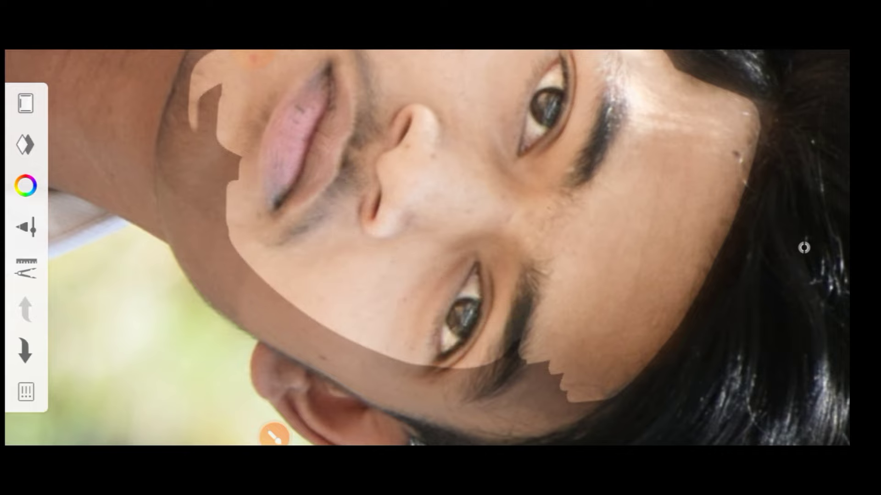
{"action": "left_click_drag", "start_coordinate": [458, 248], "coordinate": [435, 238]}
{"action": "left_click_drag", "start_coordinate": [344, 366], "coordinate": [193, 183]}
{"action": "left_click_drag", "start_coordinate": [298, 362], "coordinate": [152, 184]}
{"action": "left_click_drag", "start_coordinate": [459, 248], "coordinate": [481, 257]}
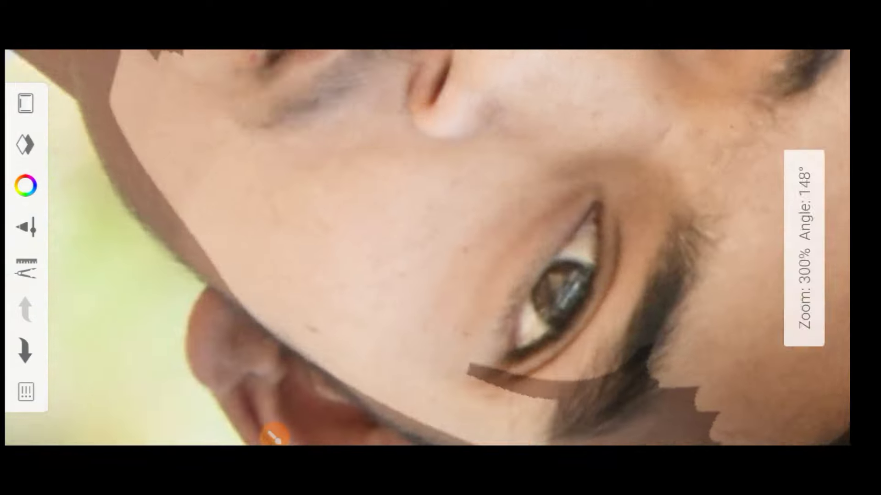
{"action": "left_click_drag", "start_coordinate": [505, 294], "coordinate": [454, 197]}
{"action": "left_click_drag", "start_coordinate": [591, 342], "coordinate": [555, 318]}
{"action": "left_click_drag", "start_coordinate": [459, 248], "coordinate": [459, 271]}
{"action": "left_click_drag", "start_coordinate": [614, 399], "coordinate": [367, 321]}
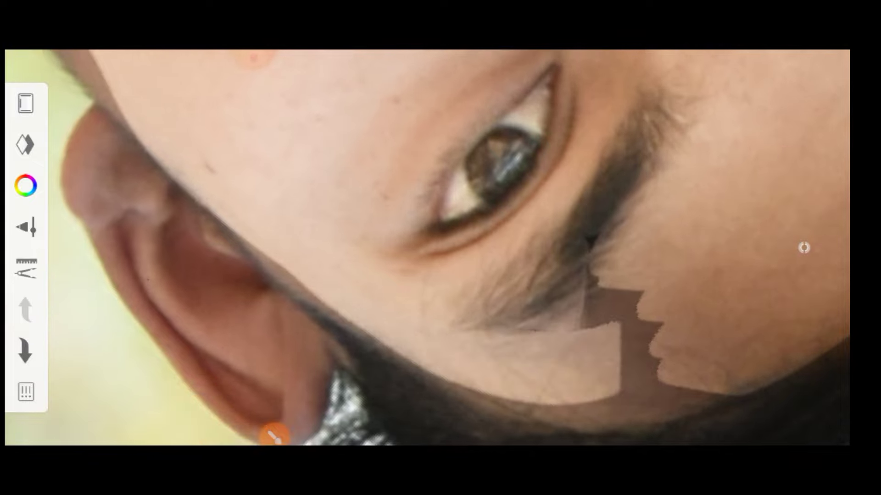
{"action": "left_click_drag", "start_coordinate": [652, 386], "coordinate": [578, 275]}
{"action": "left_click_drag", "start_coordinate": [459, 248], "coordinate": [436, 266]}
{"action": "left_click_drag", "start_coordinate": [596, 394], "coordinate": [445, 340]}
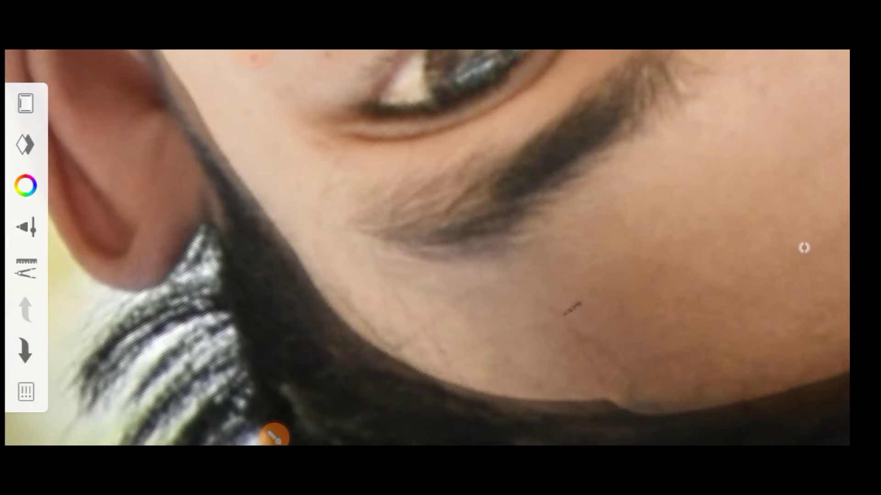
{"action": "mouse_move", "coordinate": [459, 248]}
{"action": "left_mouse_down"}
{"action": "mouse_move", "coordinate": [450, 257]}
{"action": "mouse_move", "coordinate": [477, 276]}
{"action": "mouse_move", "coordinate": [477, 266]}
{"action": "left_mouse_up"}
- Paint skin tone along the ear edge and jawline, blending away the ear's dark patch
{"action": "mouse_move", "coordinate": [551, 294]}
{"action": "left_mouse_down"}
{"action": "mouse_move", "coordinate": [321, 220]}
{"action": "mouse_move", "coordinate": [225, 174]}
{"action": "left_mouse_up"}
{"action": "left_click_drag", "start_coordinate": [390, 312], "coordinate": [239, 256]}
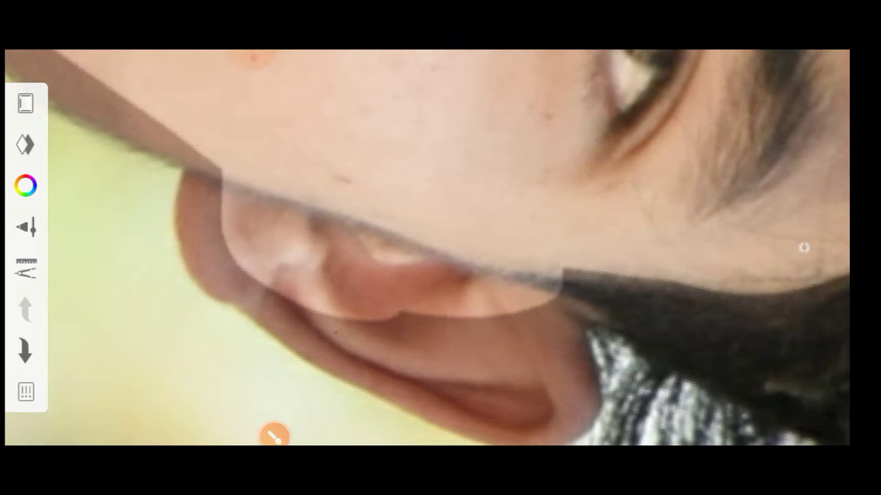
{"action": "left_click_drag", "start_coordinate": [220, 165], "coordinate": [202, 289]}
{"action": "left_click_drag", "start_coordinate": [230, 261], "coordinate": [340, 357]}
{"action": "mouse_move", "coordinate": [459, 248]}
{"action": "left_mouse_down"}
{"action": "mouse_move", "coordinate": [413, 174]}
{"action": "mouse_move", "coordinate": [431, 221]}
{"action": "left_mouse_up"}
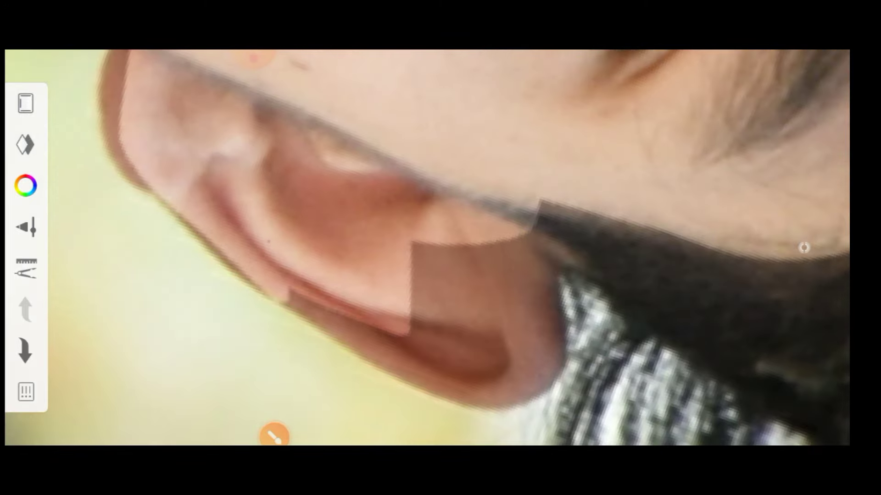
{"action": "left_click_drag", "start_coordinate": [284, 293], "coordinate": [477, 403]}
{"action": "left_click_drag", "start_coordinate": [412, 404], "coordinate": [528, 243]}
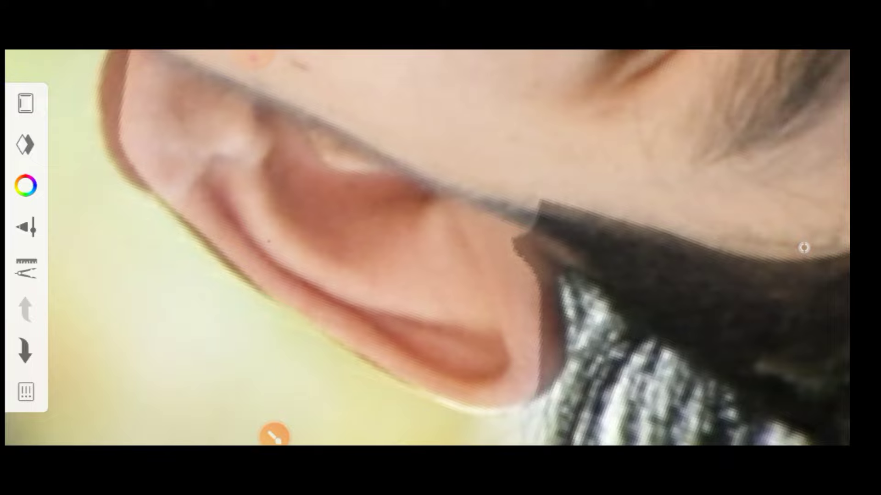
{"action": "mouse_move", "coordinate": [459, 248]}
{"action": "left_mouse_down"}
{"action": "mouse_move", "coordinate": [412, 220]}
{"action": "mouse_move", "coordinate": [458, 248]}
{"action": "mouse_move", "coordinate": [441, 248]}
{"action": "left_mouse_up"}
{"action": "left_click_drag", "start_coordinate": [597, 238], "coordinate": [661, 317]}
- Cover the dark chin and neck patches and the shadow band between them
{"action": "left_click_drag", "start_coordinate": [458, 248], "coordinate": [413, 220]}
{"action": "left_click_drag", "start_coordinate": [597, 275], "coordinate": [486, 317]}
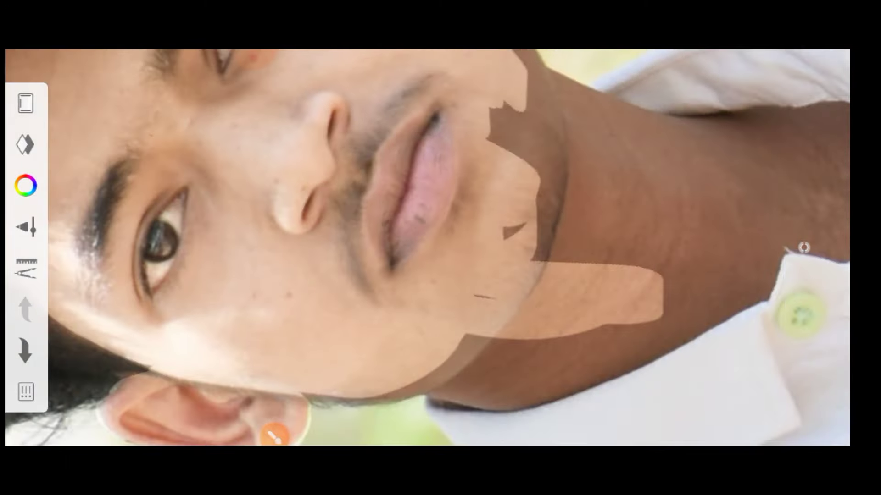
{"action": "left_click_drag", "start_coordinate": [458, 248], "coordinate": [431, 192]}
{"action": "left_click_drag", "start_coordinate": [568, 266], "coordinate": [349, 330]}
{"action": "left_click_drag", "start_coordinate": [284, 339], "coordinate": [527, 376]}
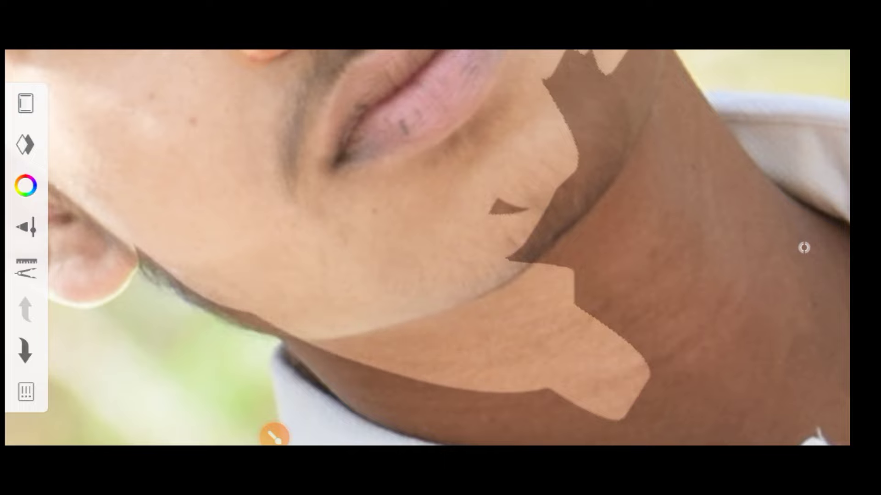
{"action": "left_click", "coordinate": [254, 77]}
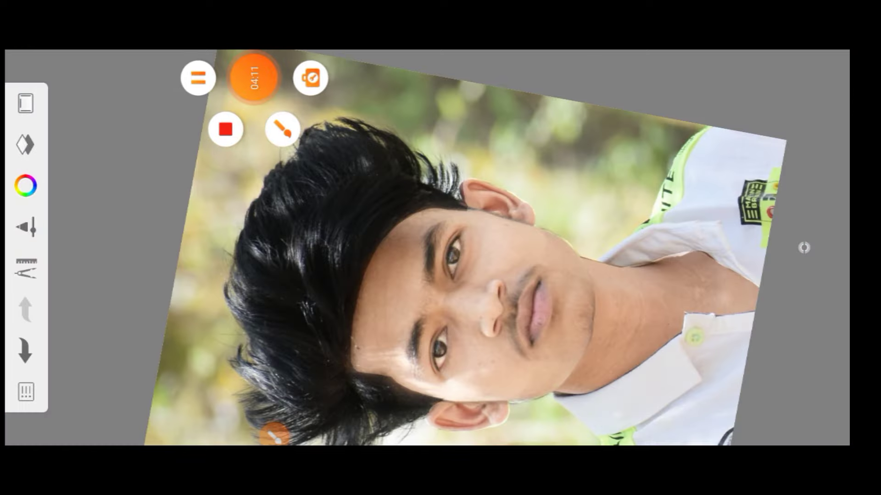
- Add a new blank layer and choose pure red as the paint colour
{"action": "scroll", "coordinate": [426, 248], "scroll_direction": "up", "scroll_amount": 2}
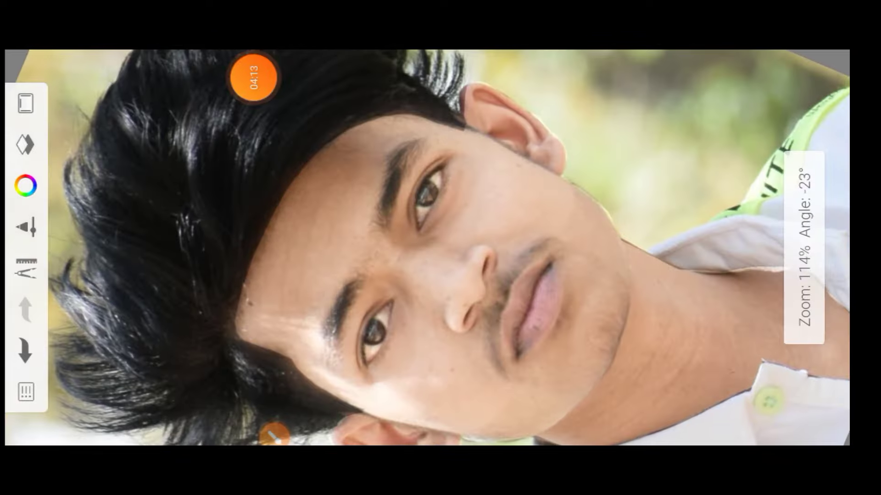
{"action": "left_click", "coordinate": [26, 145]}
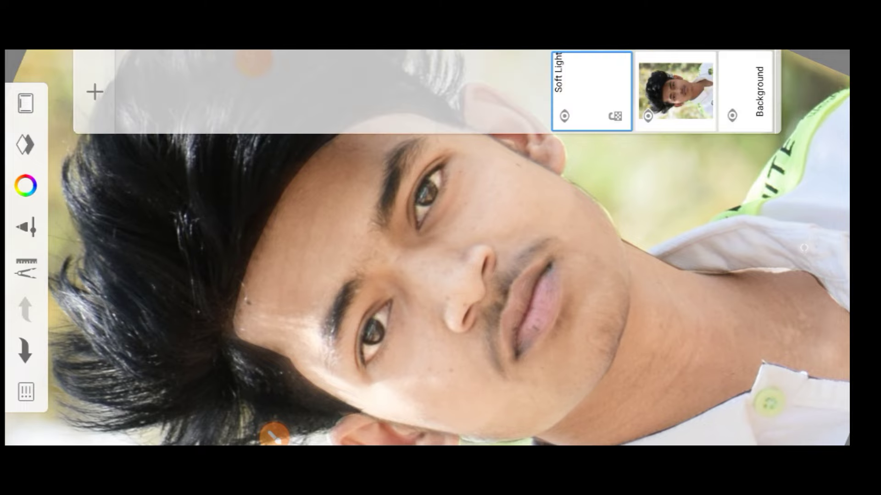
{"action": "left_click", "coordinate": [95, 92]}
{"action": "left_click", "coordinate": [25, 186]}
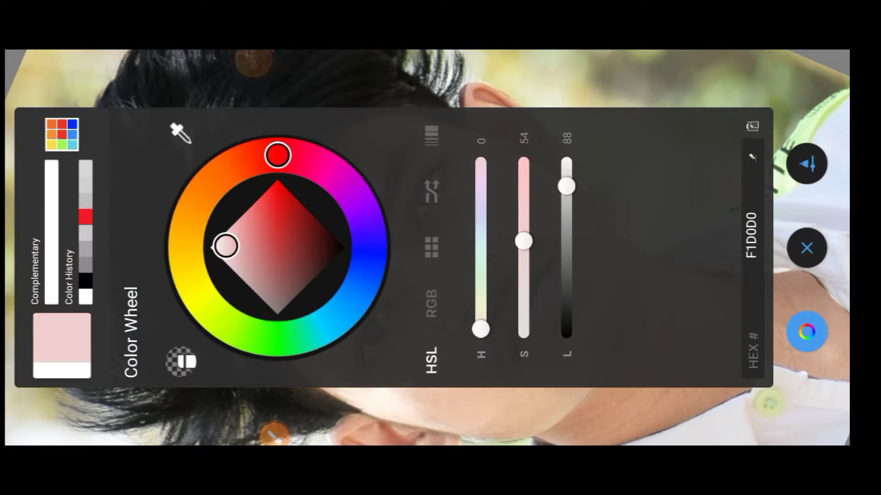
{"action": "left_click", "coordinate": [86, 217]}
{"action": "left_click", "coordinate": [807, 332]}
{"action": "left_click", "coordinate": [26, 185]}
{"action": "left_click", "coordinate": [806, 332]}
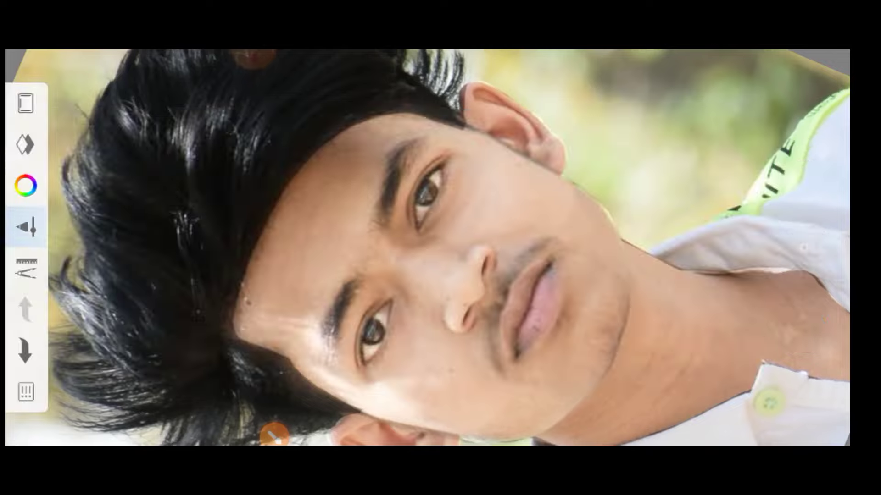
- Make the brush thinner for the lip strokes
{"action": "left_click", "coordinate": [26, 227]}
{"action": "left_click_drag", "start_coordinate": [320, 220], "coordinate": [320, 268]}
{"action": "left_click", "coordinate": [806, 248]}
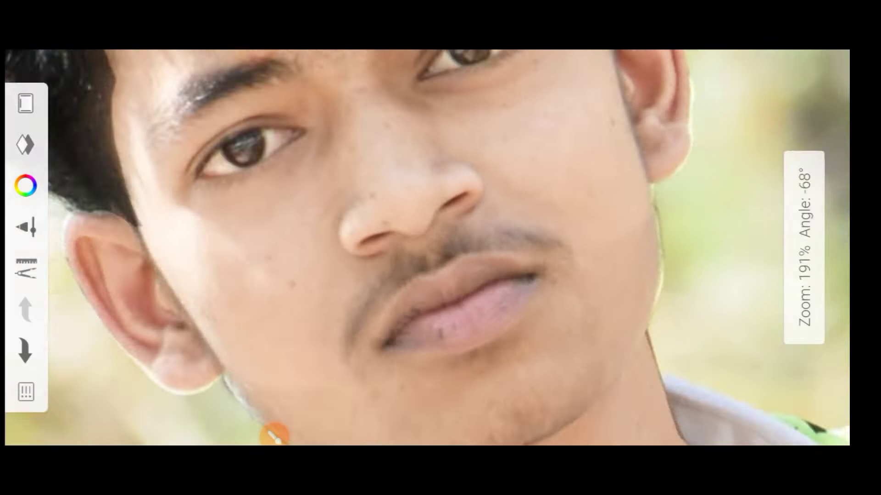
{"action": "scroll", "coordinate": [413, 276], "scroll_direction": "up", "scroll_amount": 5}
- Set the new layer's blending to Soft Light and close the floating controls
{"action": "left_click", "coordinate": [26, 103]}
{"action": "left_click", "coordinate": [508, 78]}
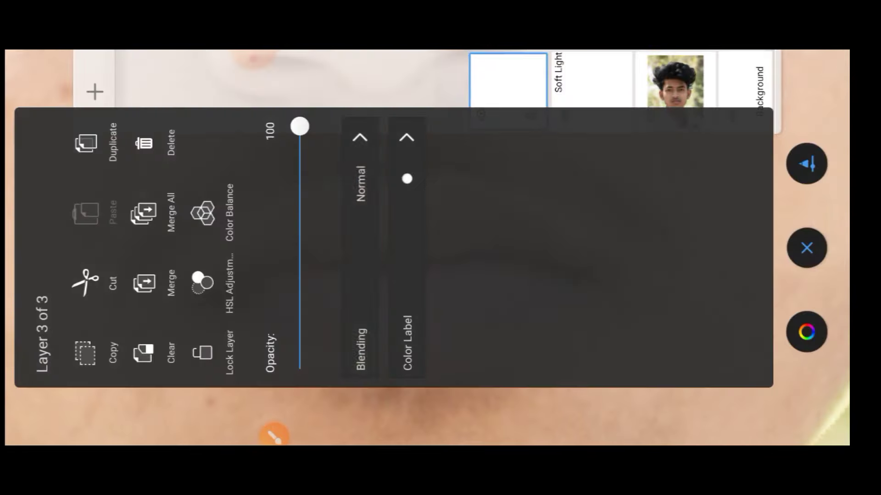
{"action": "left_click", "coordinate": [361, 183]}
{"action": "left_click", "coordinate": [574, 328]}
{"action": "left_click", "coordinate": [34, 367]}
{"action": "scroll", "coordinate": [412, 247], "scroll_direction": "up", "scroll_amount": 2}
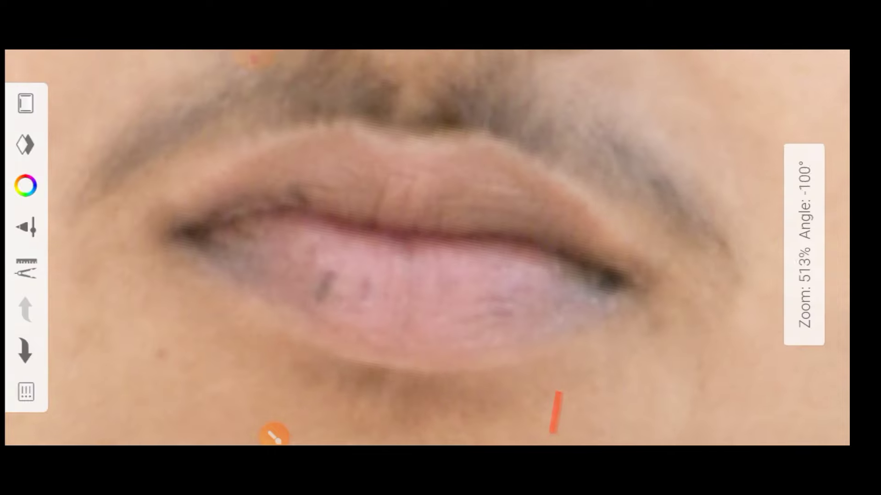
{"action": "left_click", "coordinate": [804, 248]}
- Paint red over the upper lip, including its right corner
{"action": "scroll", "coordinate": [440, 247], "scroll_direction": "up", "scroll_amount": 1}
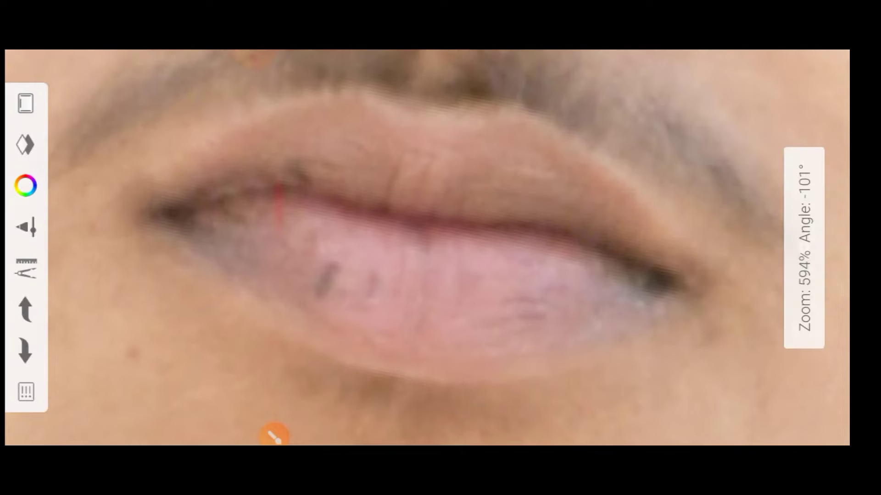
{"action": "mouse_move", "coordinate": [193, 188]}
{"action": "left_mouse_down"}
{"action": "mouse_move", "coordinate": [454, 321]}
{"action": "mouse_move", "coordinate": [541, 321]}
{"action": "left_mouse_up"}
{"action": "scroll", "coordinate": [440, 248], "scroll_direction": "up", "scroll_amount": 1}
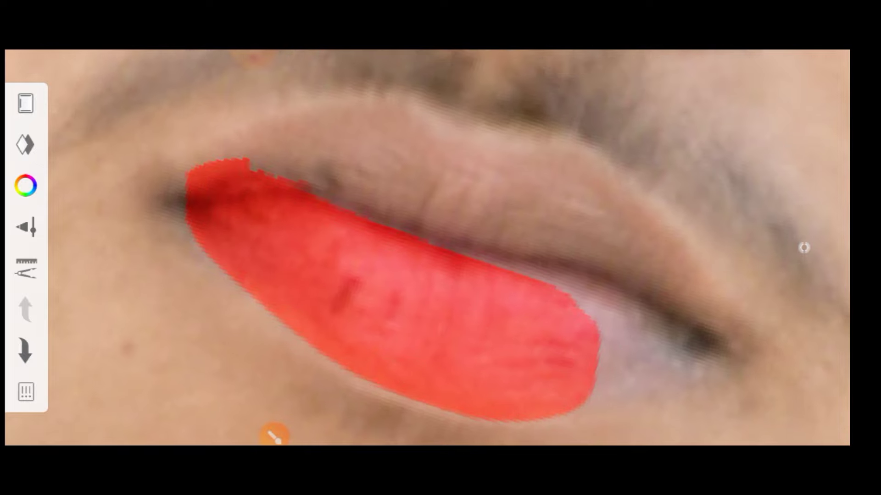
{"action": "left_click_drag", "start_coordinate": [207, 184], "coordinate": [403, 156]}
{"action": "mouse_move", "coordinate": [201, 156]}
{"action": "left_mouse_down"}
{"action": "mouse_move", "coordinate": [348, 110]}
{"action": "mouse_move", "coordinate": [551, 193]}
{"action": "left_mouse_up"}
{"action": "left_click_drag", "start_coordinate": [344, 216], "coordinate": [536, 243]}
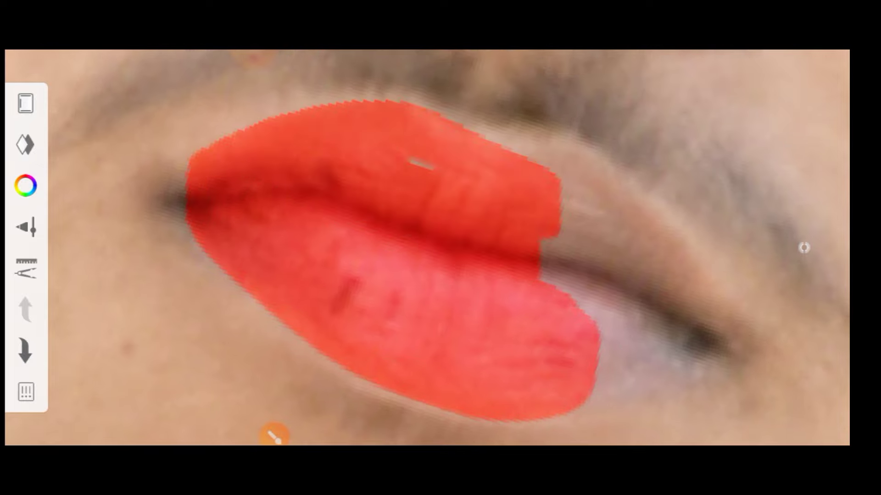
{"action": "scroll", "coordinate": [441, 248], "scroll_direction": "up", "scroll_amount": 2}
{"action": "left_click_drag", "start_coordinate": [477, 215], "coordinate": [610, 293]}
{"action": "left_click_drag", "start_coordinate": [464, 239], "coordinate": [578, 294]}
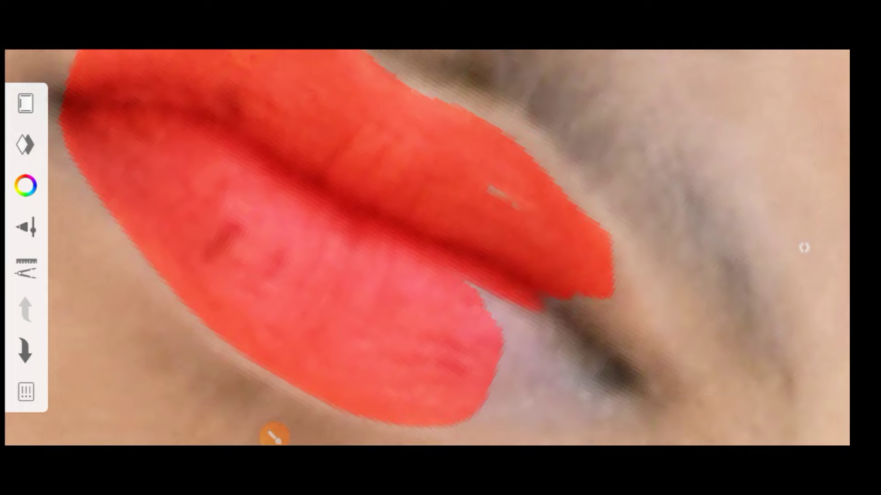
- Finish the red along the lower lip's right corner
{"action": "scroll", "coordinate": [441, 247], "scroll_direction": "up", "scroll_amount": 1}
{"action": "left_click_drag", "start_coordinate": [473, 243], "coordinate": [486, 312]}
{"action": "left_click_drag", "start_coordinate": [505, 229], "coordinate": [555, 307]}
{"action": "scroll", "coordinate": [441, 247], "scroll_direction": "down", "scroll_amount": 1}
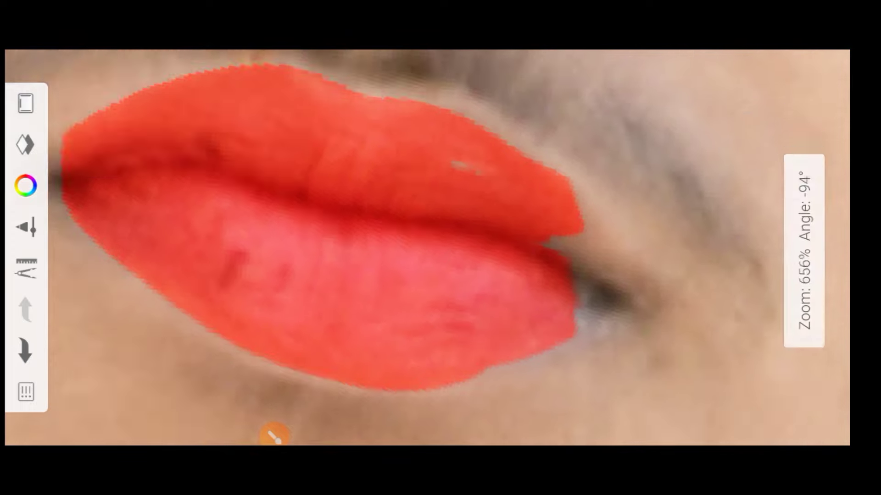
{"action": "scroll", "coordinate": [440, 248], "scroll_direction": "up", "scroll_amount": 2}
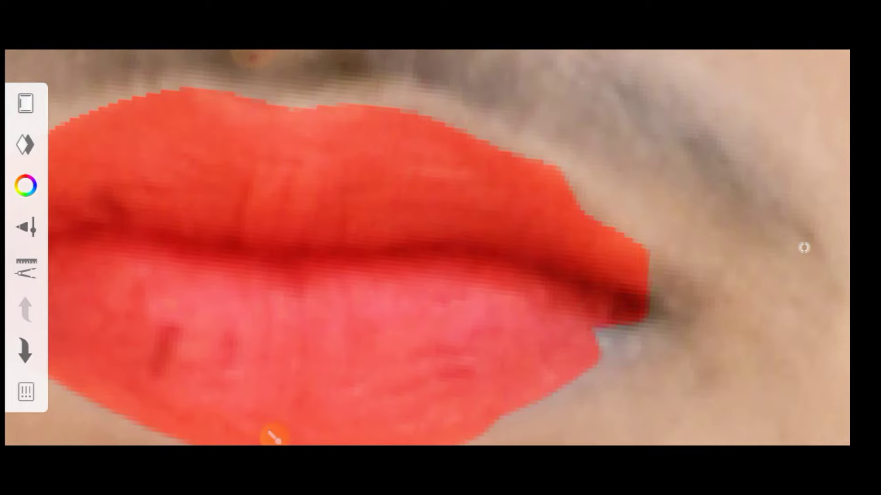
{"action": "scroll", "coordinate": [441, 248], "scroll_direction": "down", "scroll_amount": 1}
{"action": "scroll", "coordinate": [441, 247], "scroll_direction": "down", "scroll_amount": 1}
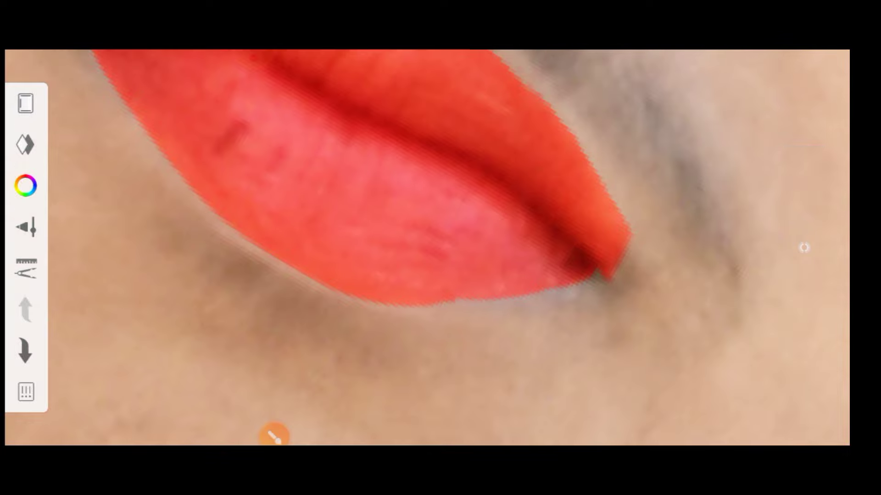
{"action": "scroll", "coordinate": [441, 248], "scroll_direction": "down", "scroll_amount": 3}
{"action": "scroll", "coordinate": [441, 248], "scroll_direction": "up", "scroll_amount": 1}
- Keep the red lip layer on Soft Light blending and lower its opacity to about half
{"action": "left_click", "coordinate": [26, 144]}
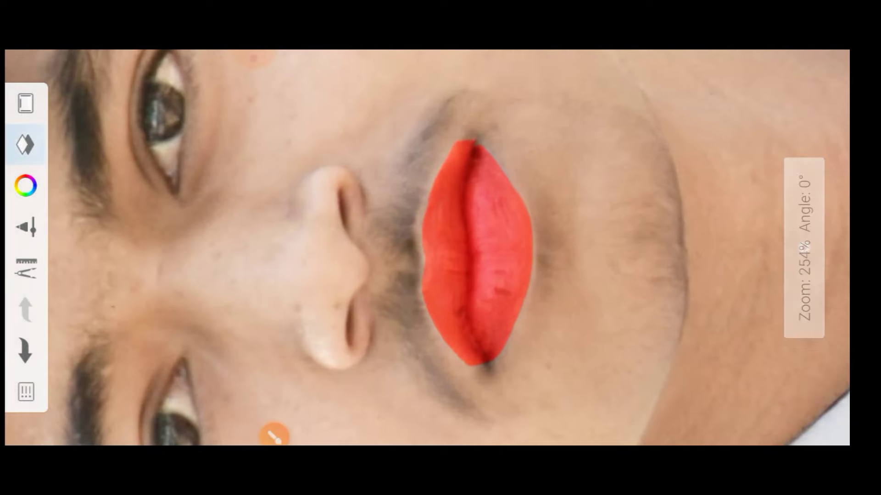
{"action": "left_click", "coordinate": [508, 92]}
{"action": "left_click", "coordinate": [806, 247]}
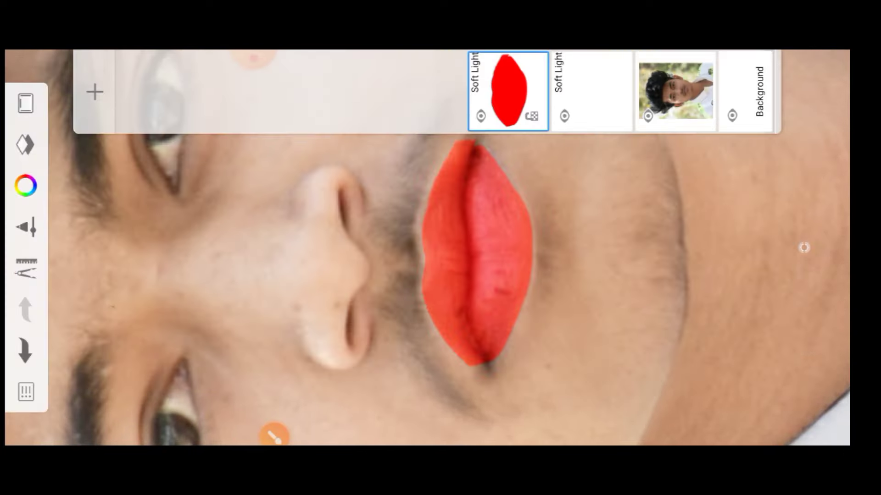
{"action": "left_click", "coordinate": [508, 92]}
{"action": "left_click", "coordinate": [361, 189]}
{"action": "left_click", "coordinate": [545, 327]}
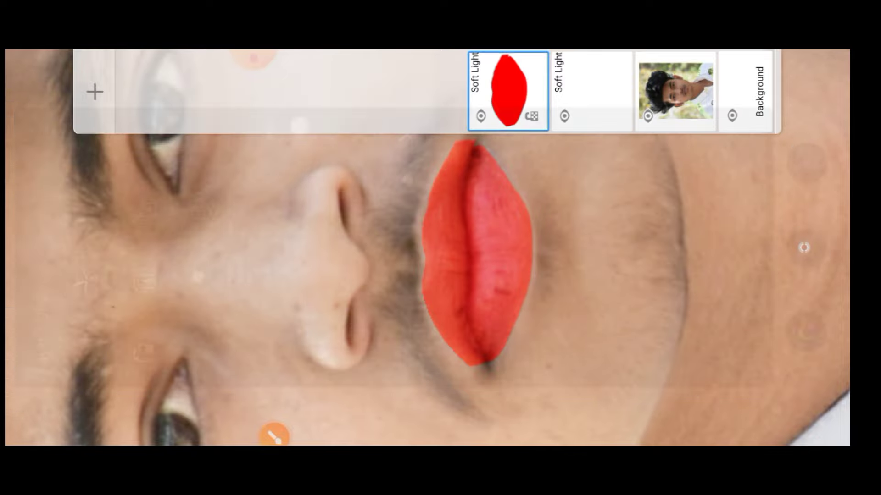
{"action": "left_click", "coordinate": [508, 92]}
{"action": "left_click_drag", "start_coordinate": [300, 126], "coordinate": [300, 283]}
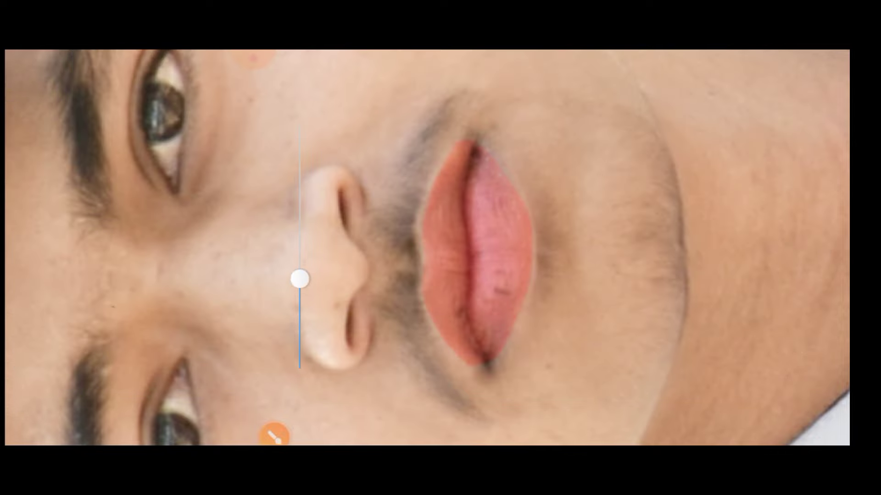
- Zoom out and return to the sketch gallery to save the sketch
{"action": "scroll", "coordinate": [440, 248], "scroll_direction": "down", "scroll_amount": 5}
{"action": "scroll", "coordinate": [441, 247], "scroll_direction": "down", "scroll_amount": 1}
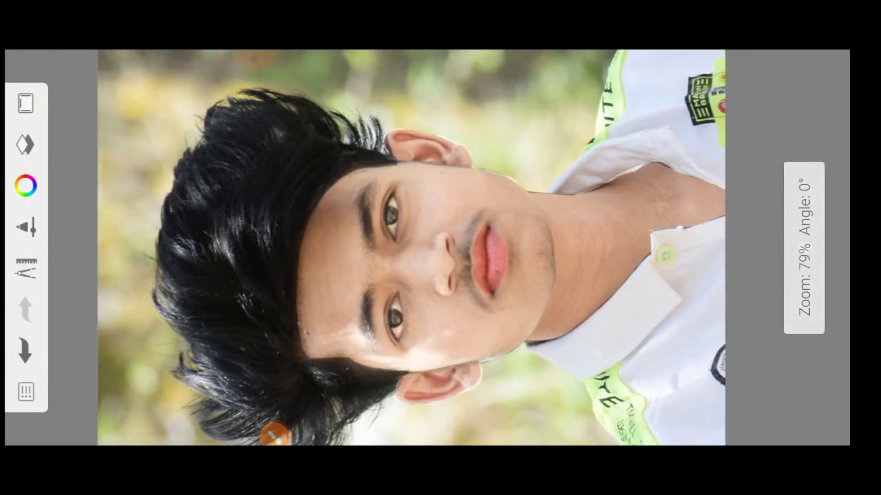
{"action": "left_click", "coordinate": [274, 436]}
{"action": "left_click", "coordinate": [399, 202]}
- Save the sketch, then apply a Tonal Contrast boost (High Tones +30) in Snapseed
{"action": "left_click", "coordinate": [422, 257]}
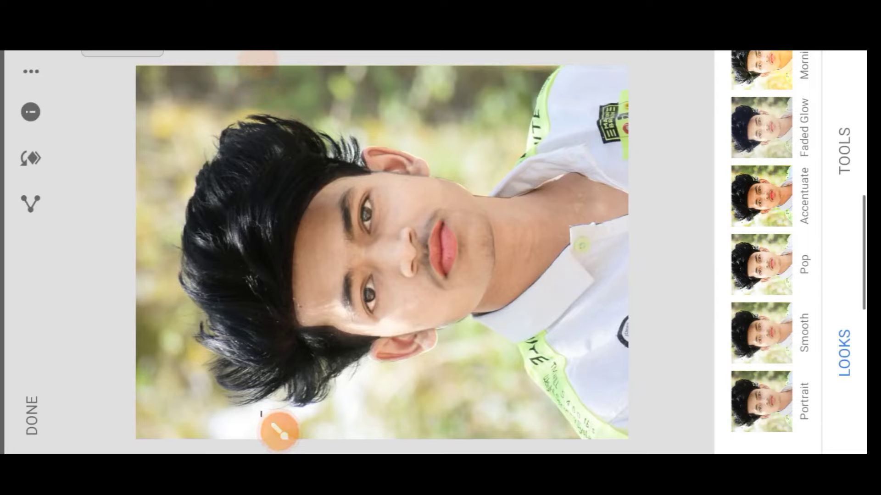
{"action": "left_click", "coordinate": [844, 152]}
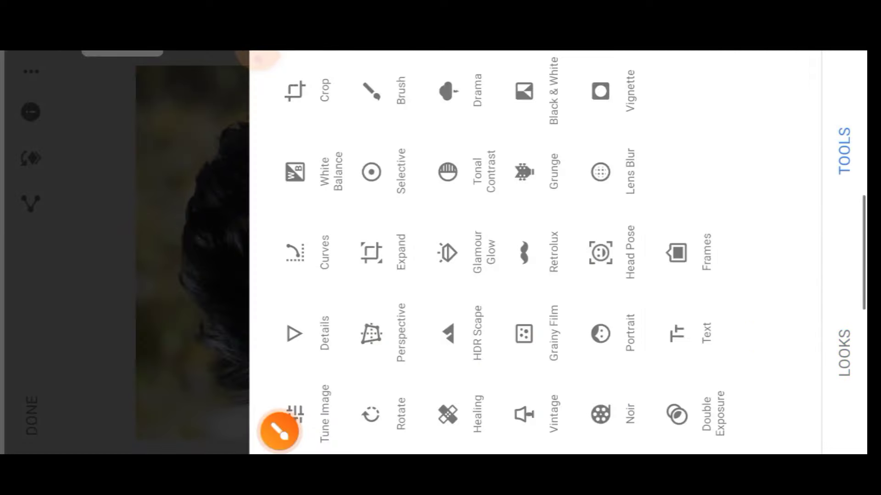
{"action": "left_click", "coordinate": [279, 431]}
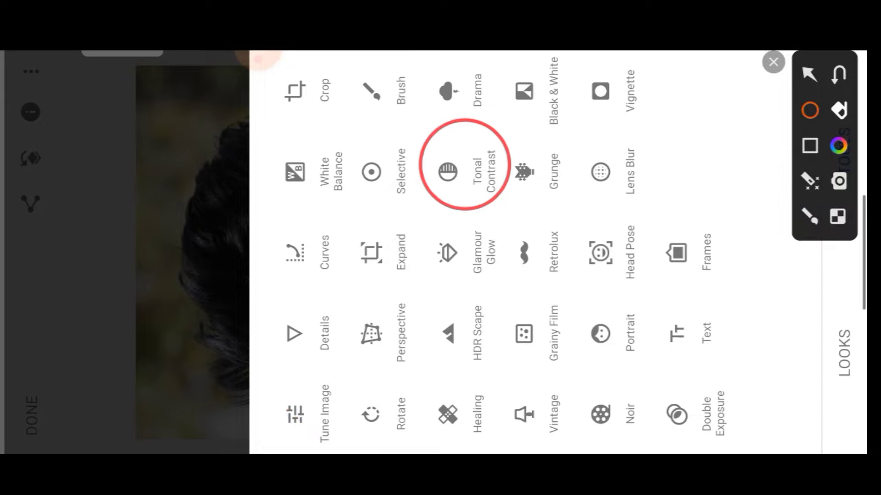
{"action": "left_click", "coordinate": [773, 62]}
{"action": "left_click", "coordinate": [448, 172]}
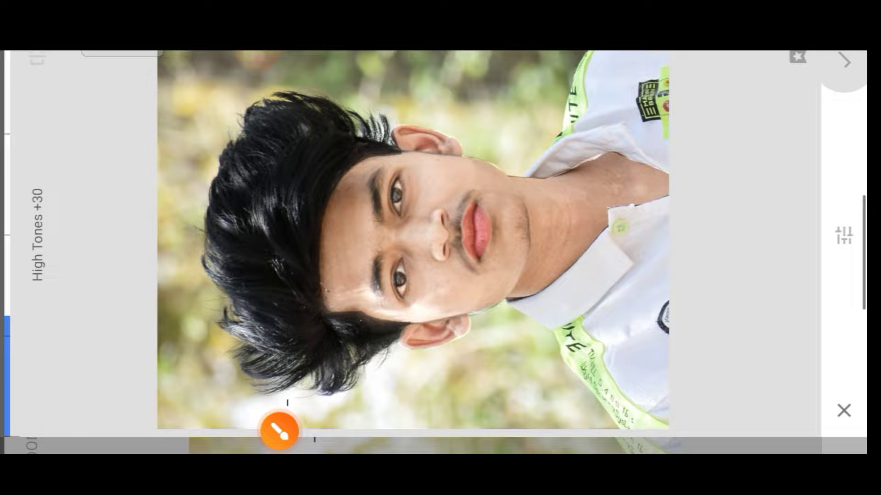
{"action": "left_click", "coordinate": [844, 78]}
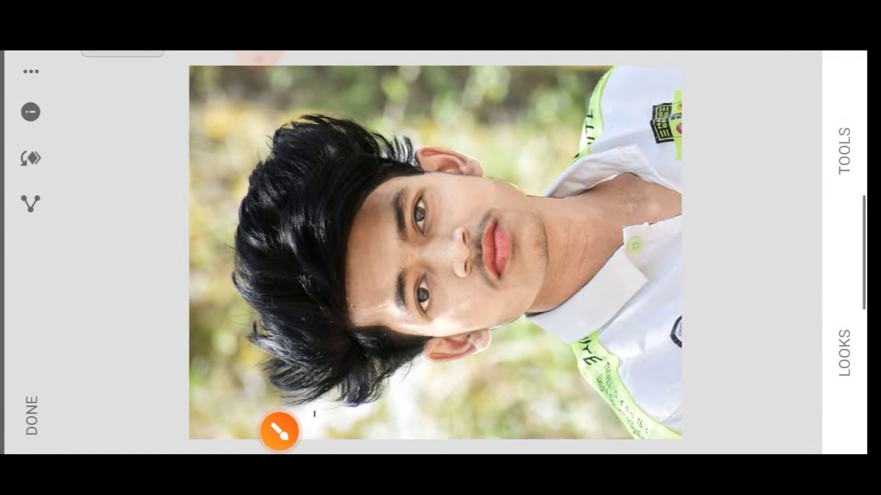
- Apply Details with Sharpening at +15
{"action": "left_click", "coordinate": [844, 151]}
{"action": "left_click", "coordinate": [295, 334]}
{"action": "left_click_drag", "start_coordinate": [413, 253], "coordinate": [458, 252]}
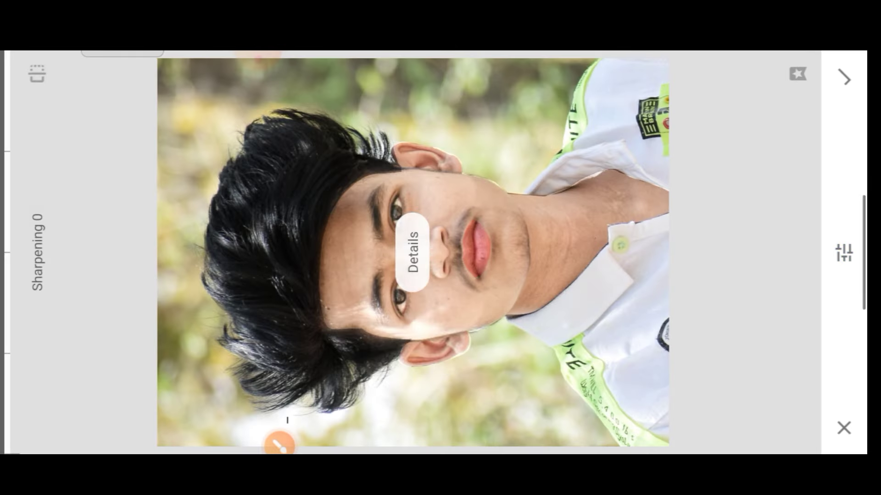
{"action": "left_click_drag", "start_coordinate": [413, 276], "coordinate": [413, 229]}
{"action": "left_click", "coordinate": [844, 87]}
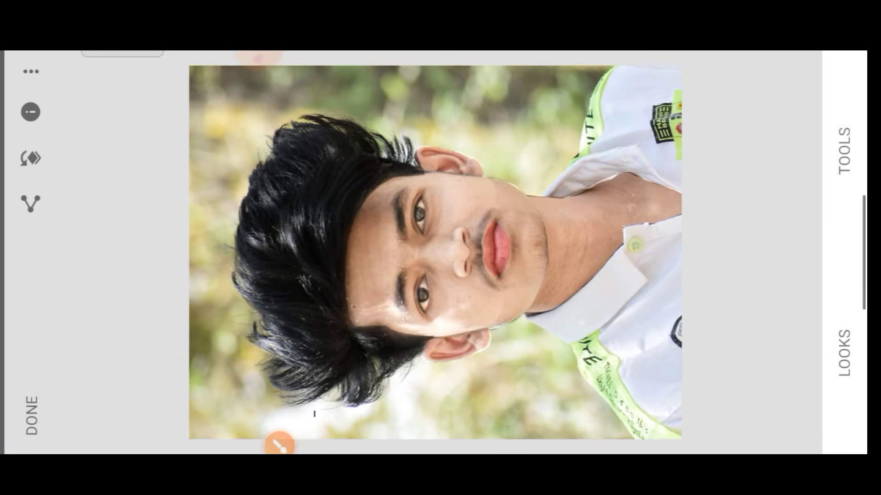
- In Tune Image, raise Contrast to +19 and pull Highlights down to -42
{"action": "left_click", "coordinate": [844, 151]}
{"action": "left_click", "coordinate": [295, 414]}
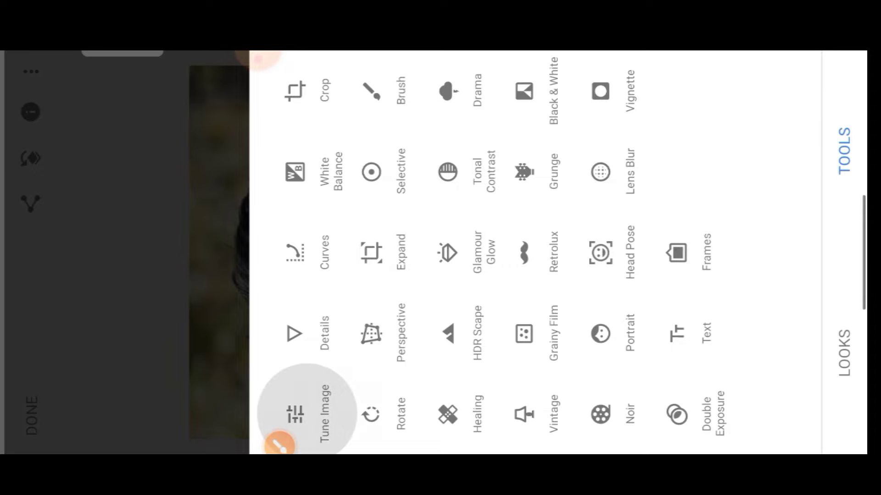
{"action": "left_click_drag", "start_coordinate": [413, 275], "coordinate": [413, 206]}
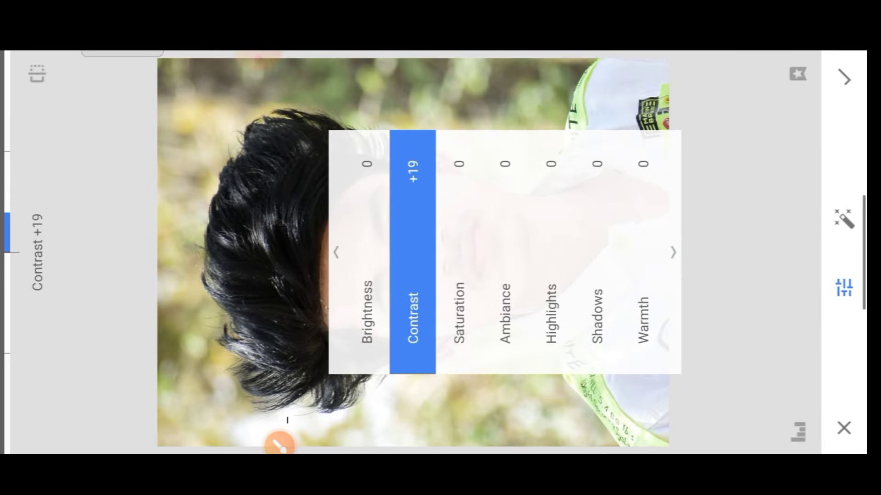
{"action": "left_click_drag", "start_coordinate": [412, 252], "coordinate": [463, 253]}
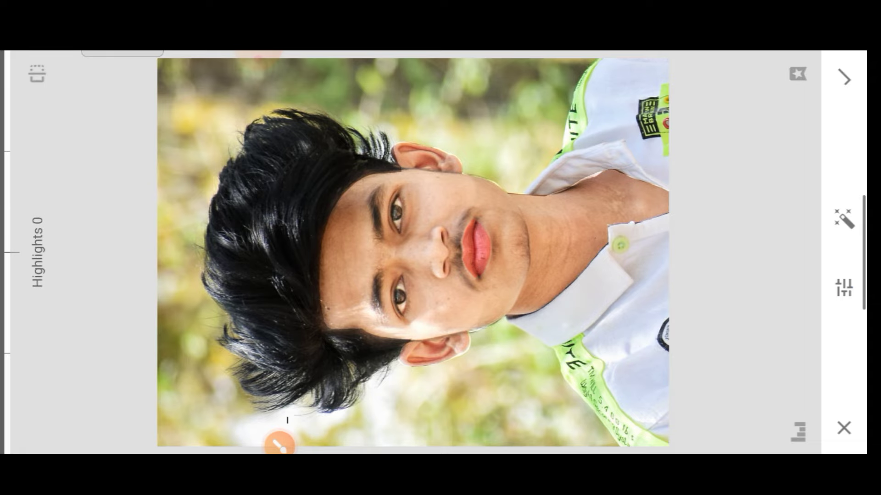
{"action": "mouse_move", "coordinate": [413, 229]}
{"action": "left_mouse_down"}
{"action": "mouse_move", "coordinate": [412, 321]}
{"action": "mouse_move", "coordinate": [413, 206]}
{"action": "left_mouse_up"}
- In Lightroom's colour mix, set orange saturation -55, luminance 85, yellow saturation -77, luminance -9
{"action": "left_click", "coordinate": [844, 78]}
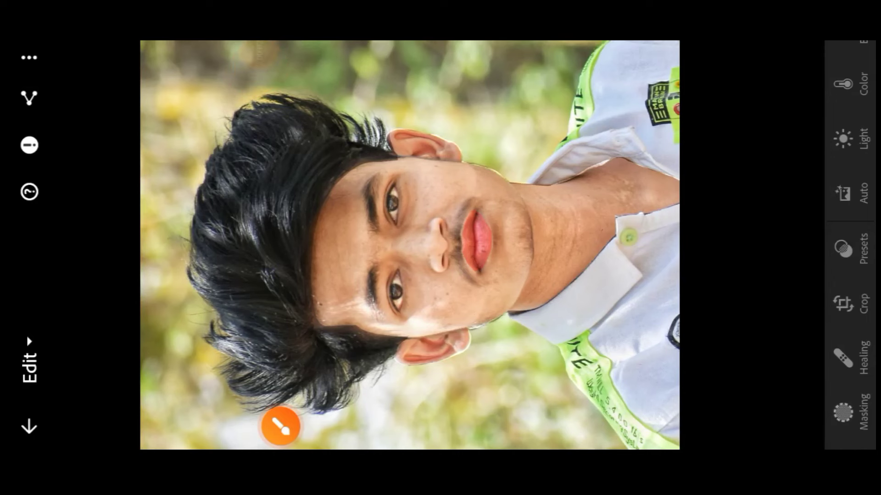
{"action": "left_click", "coordinate": [849, 85]}
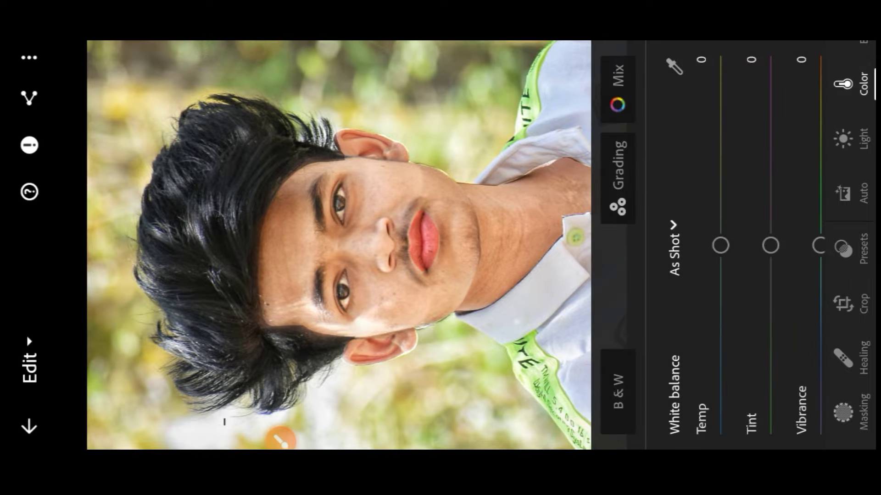
{"action": "left_click", "coordinate": [622, 76]}
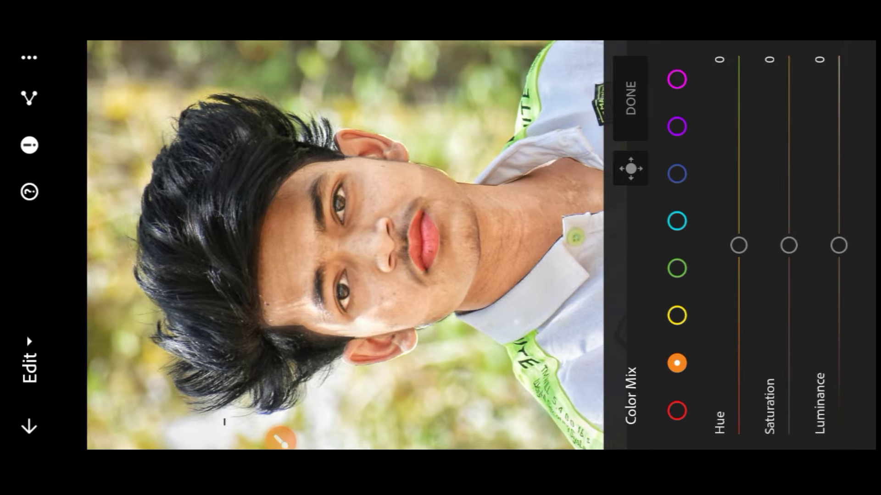
{"action": "left_click_drag", "start_coordinate": [789, 246], "coordinate": [789, 348]}
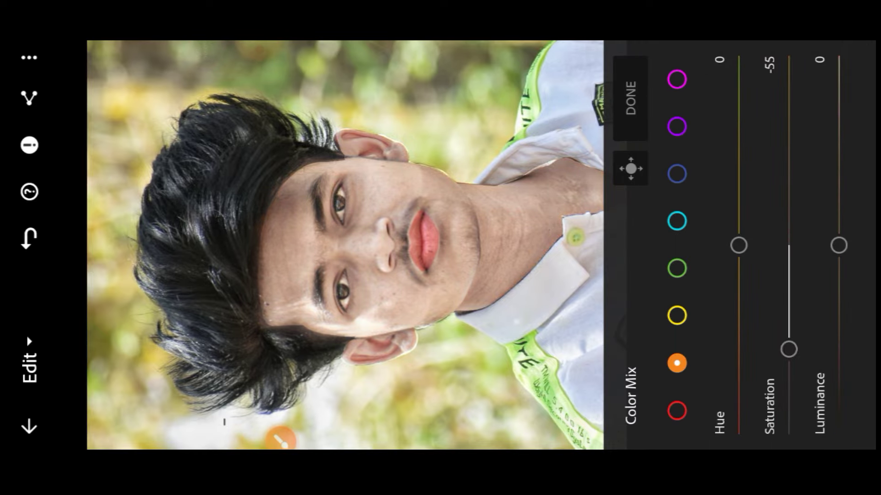
{"action": "left_click_drag", "start_coordinate": [838, 245], "coordinate": [839, 123]}
{"action": "left_click_drag", "start_coordinate": [839, 85], "coordinate": [839, 85]}
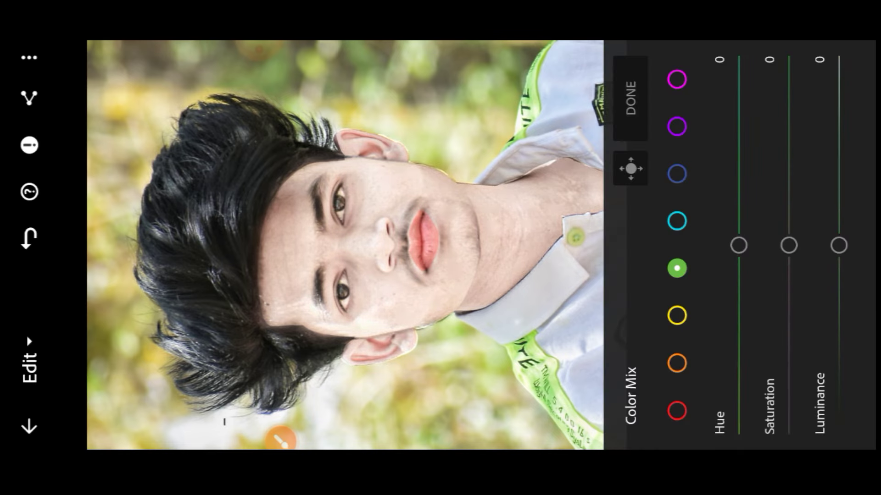
{"action": "left_click_drag", "start_coordinate": [789, 245], "coordinate": [788, 392]}
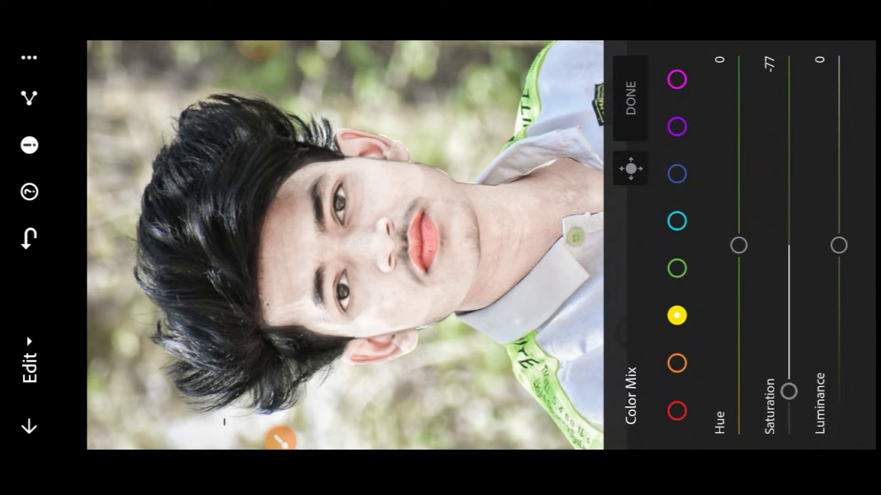
{"action": "mouse_move", "coordinate": [838, 245]}
{"action": "left_mouse_down"}
{"action": "mouse_move", "coordinate": [839, 166]}
{"action": "mouse_move", "coordinate": [839, 261]}
{"action": "left_mouse_up"}
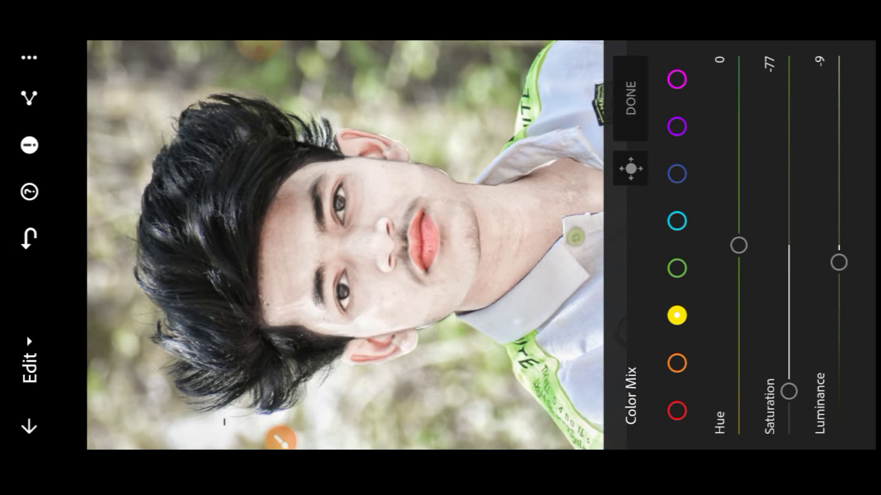
{"action": "left_click", "coordinate": [631, 99]}
- Set Light contrast to 16, highlights to -23 and shadows to 22
{"action": "left_click", "coordinate": [844, 137]}
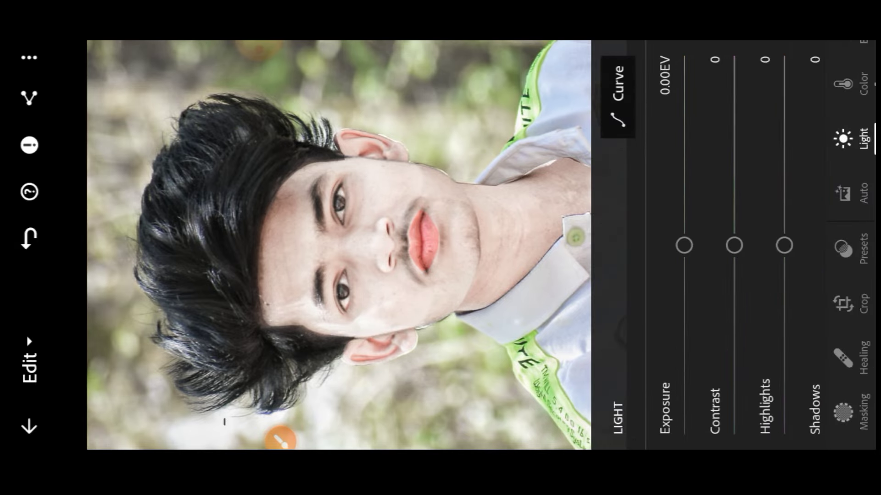
{"action": "left_click_drag", "start_coordinate": [716, 245], "coordinate": [716, 215]}
{"action": "left_click_drag", "start_coordinate": [766, 245], "coordinate": [767, 289]}
{"action": "scroll", "coordinate": [716, 245], "scroll_direction": "right", "scroll_amount": 1}
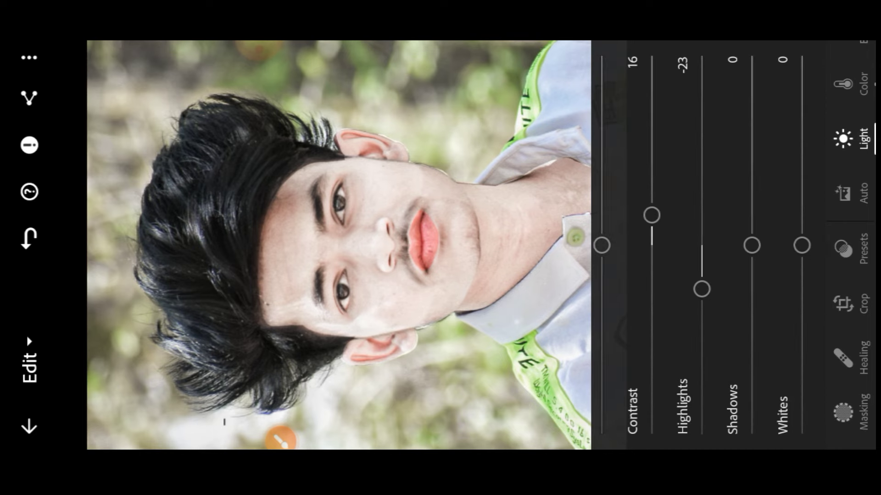
{"action": "left_click_drag", "start_coordinate": [751, 246], "coordinate": [752, 203]}
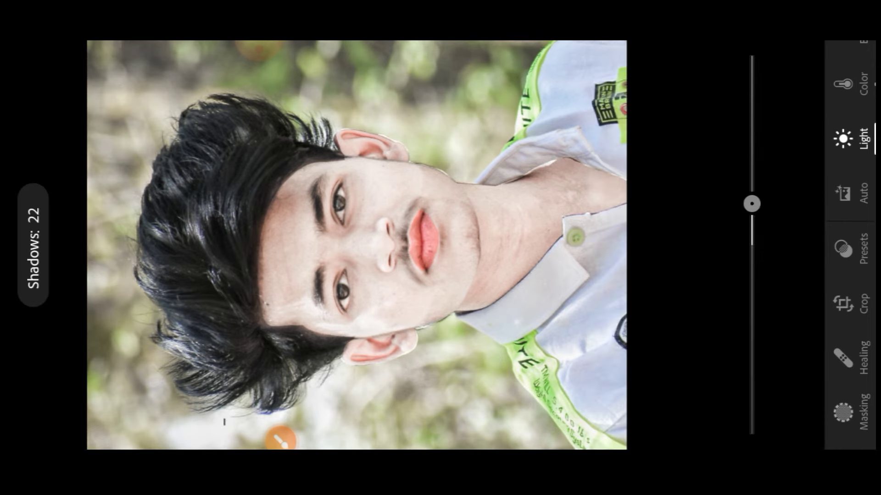
{"action": "scroll", "coordinate": [716, 246], "scroll_direction": "right", "scroll_amount": 1}
{"action": "scroll", "coordinate": [715, 245], "scroll_direction": "right", "scroll_amount": 1}
{"action": "scroll", "coordinate": [848, 243], "scroll_direction": "up", "scroll_amount": 3}
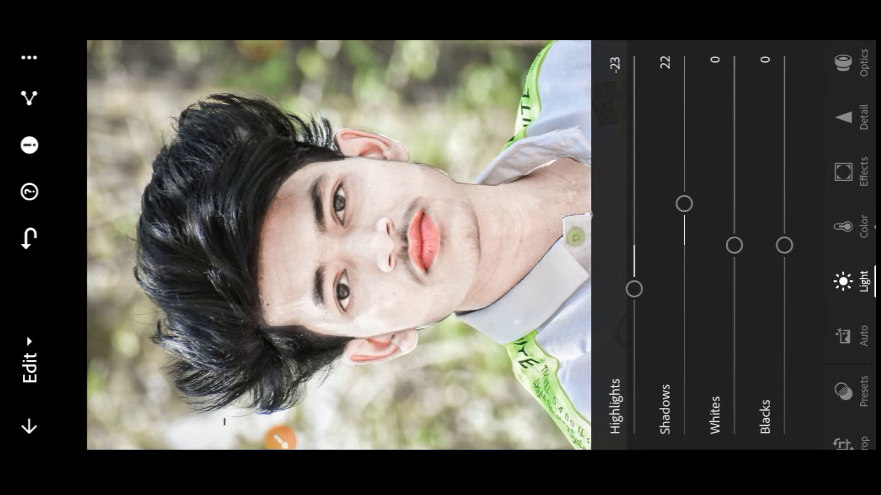
- Raise Effects clarity to 17 and bring up the Detail adjustments
{"action": "left_click", "coordinate": [849, 172]}
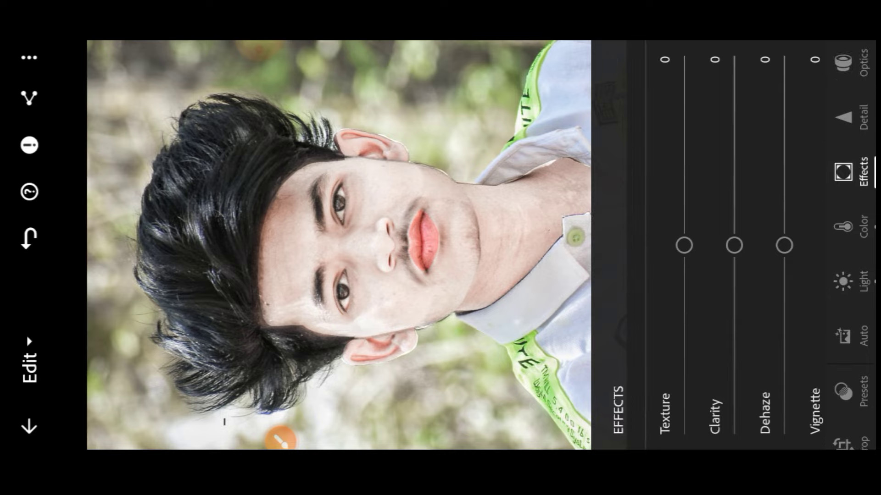
{"action": "left_click_drag", "start_coordinate": [734, 246], "coordinate": [734, 212]}
{"action": "left_click", "coordinate": [848, 117]}
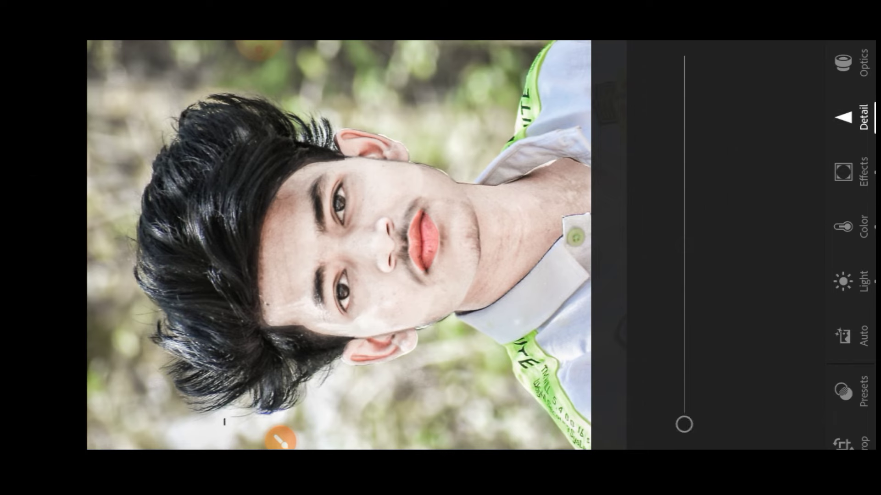
- Share the edited portrait from Lightroom to PhotoRoom via Share to…
{"action": "left_click", "coordinate": [29, 98]}
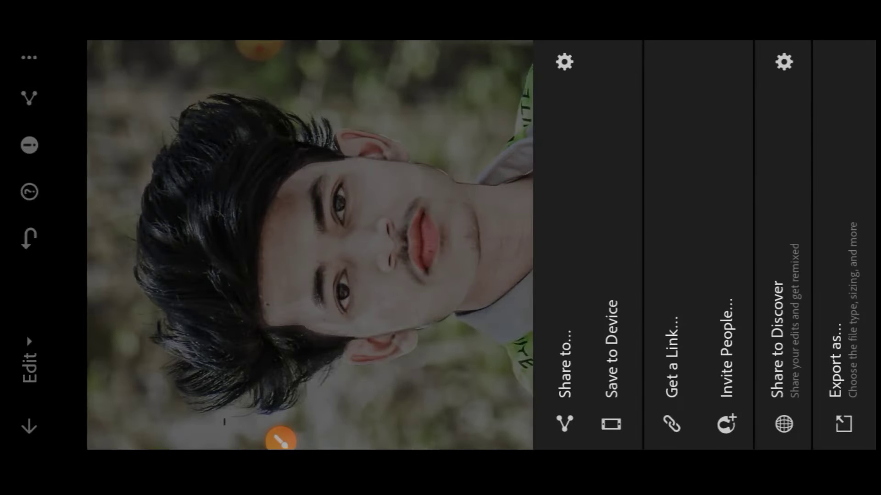
{"action": "left_click", "coordinate": [564, 366]}
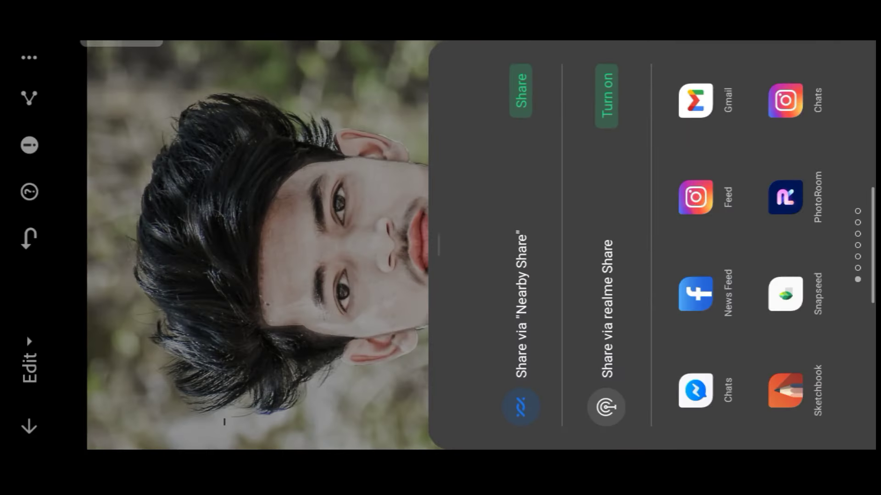
{"action": "left_click", "coordinate": [785, 197]}
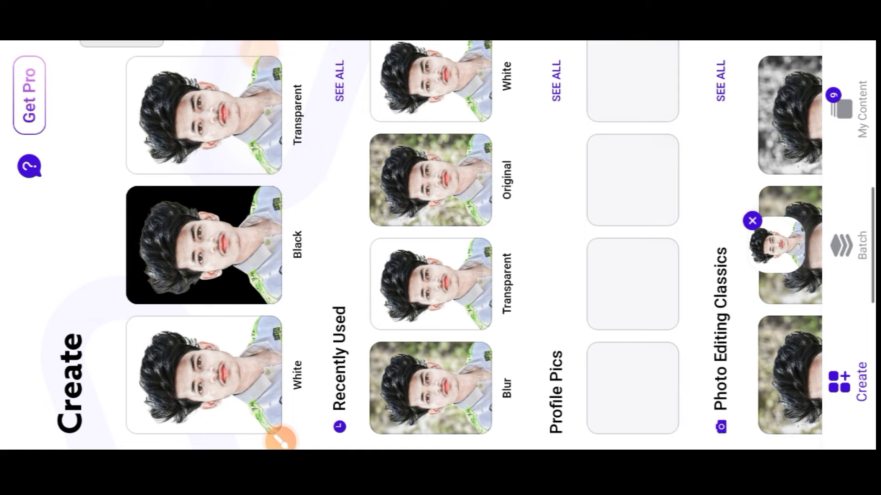
- Open the Blur version and set a Gaussian background blur at strength 20, then expand Adjust
{"action": "left_click", "coordinate": [430, 388]}
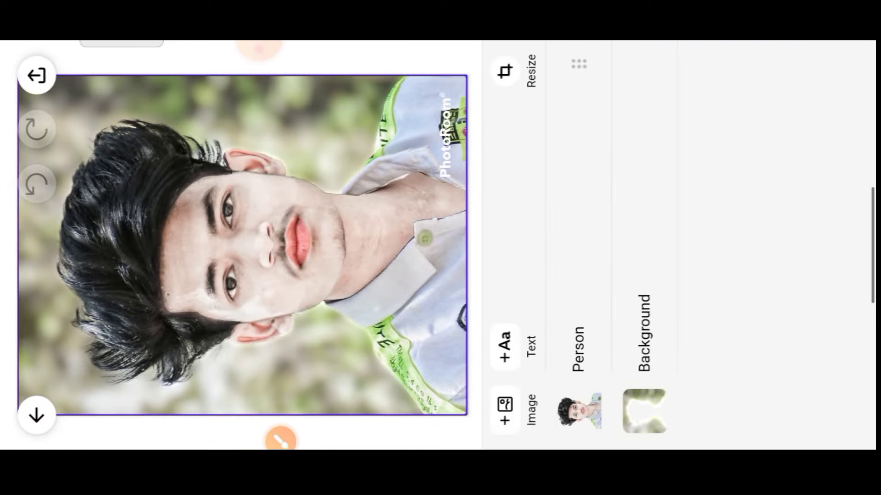
{"action": "left_click", "coordinate": [850, 376]}
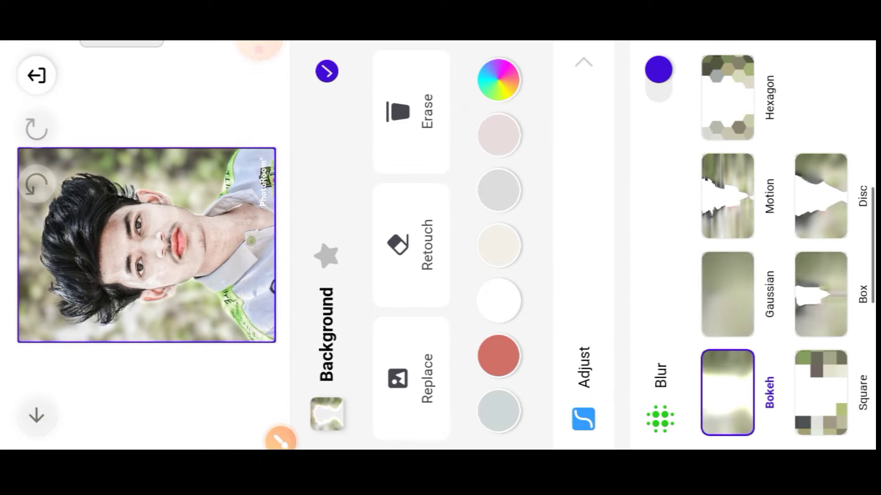
{"action": "left_click", "coordinate": [727, 295]}
{"action": "left_click_drag", "start_coordinate": [788, 319], "coordinate": [789, 281]}
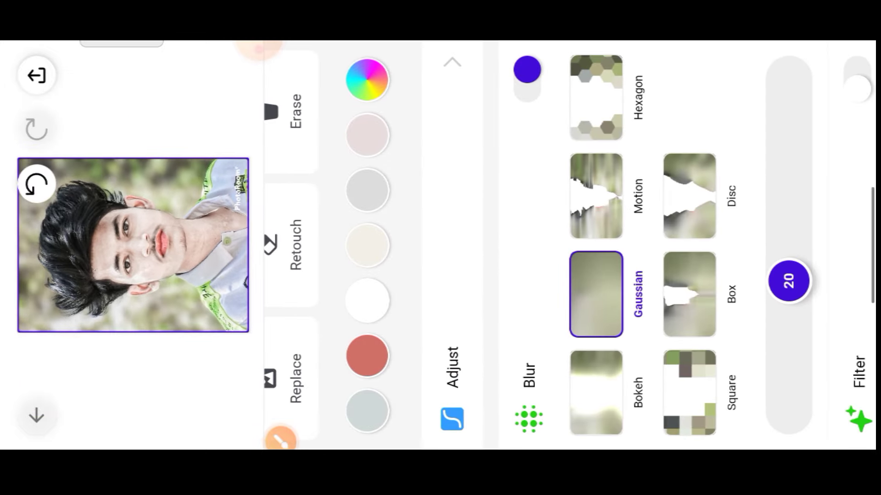
{"action": "scroll", "coordinate": [688, 243], "scroll_direction": "left", "scroll_amount": 5}
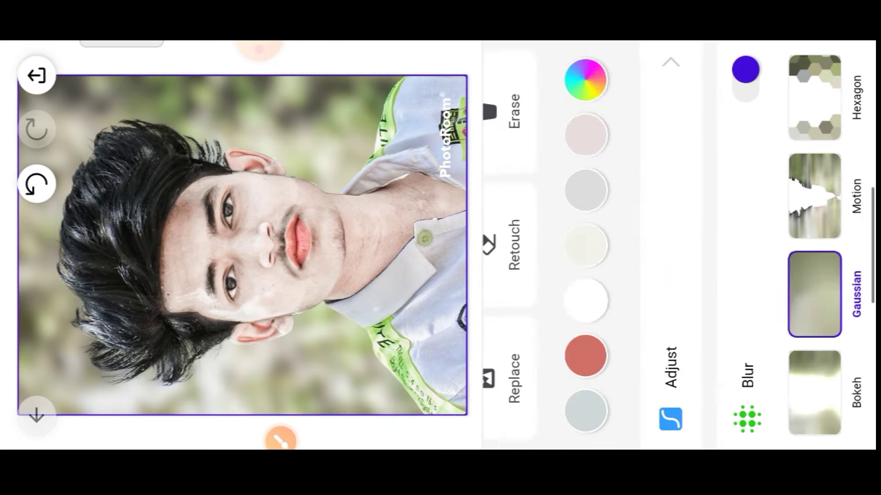
{"action": "left_click", "coordinate": [723, 367]}
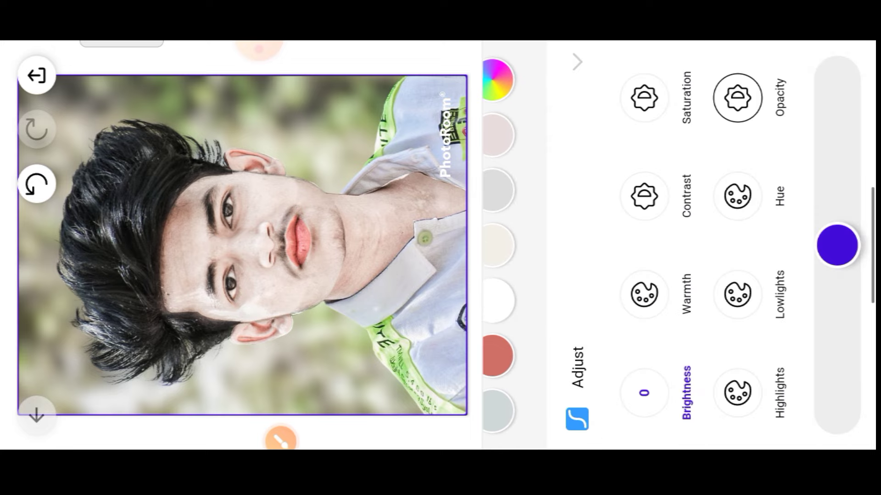
- Raise the background contrast to about 37 and saturation to 86
{"action": "left_click", "coordinate": [644, 294]}
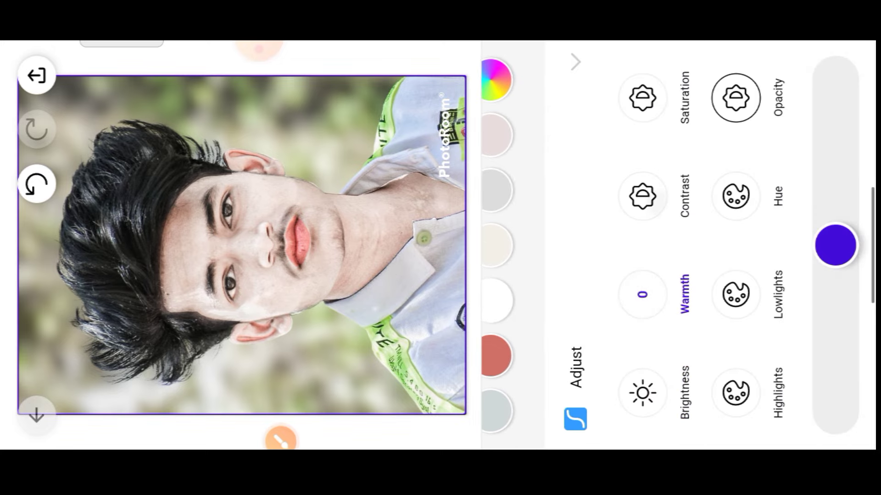
{"action": "left_click", "coordinate": [644, 196]}
{"action": "left_click_drag", "start_coordinate": [837, 245], "coordinate": [837, 184]}
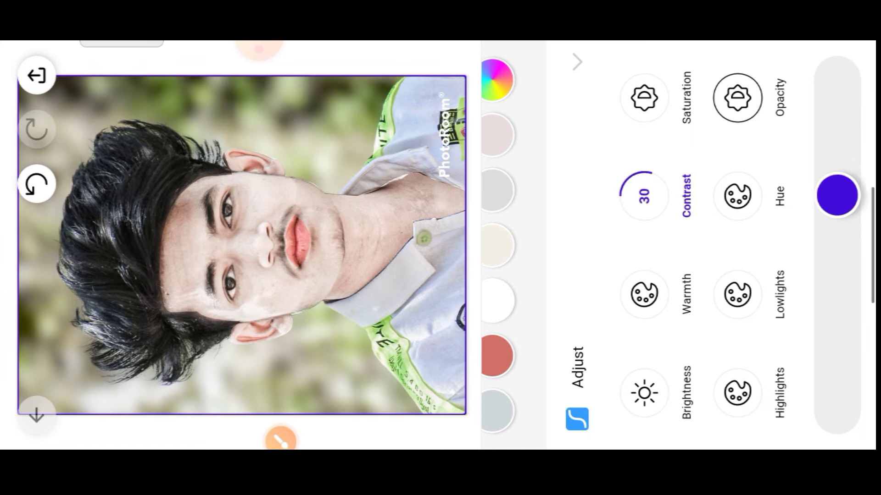
{"action": "left_click", "coordinate": [644, 97]}
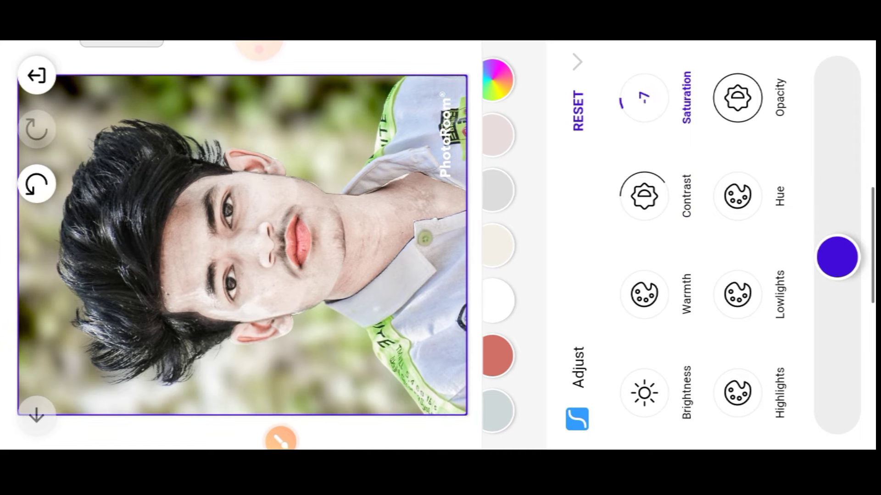
{"action": "left_click_drag", "start_coordinate": [838, 257], "coordinate": [837, 101]}
- Set highlights 22, lowlights 22 and hue -54, then save the portrait to the gallery
{"action": "left_click", "coordinate": [737, 393]}
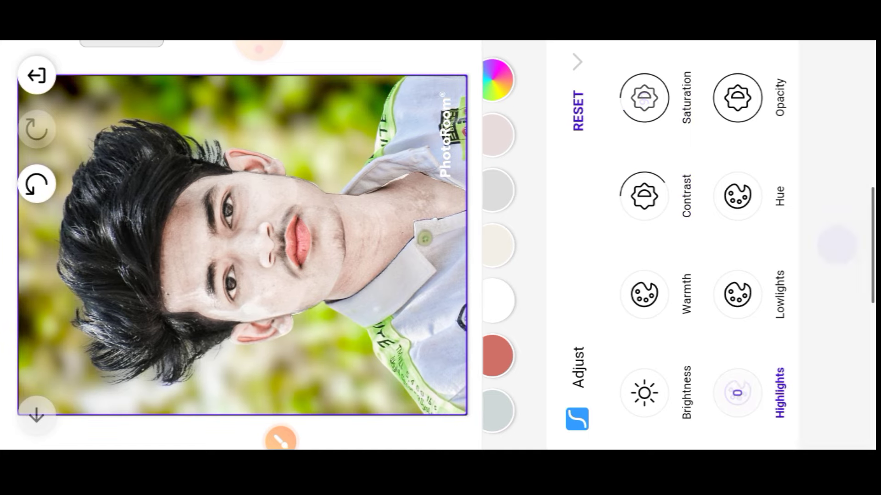
{"action": "mouse_move", "coordinate": [837, 245]}
{"action": "left_mouse_down"}
{"action": "mouse_move", "coordinate": [837, 311]}
{"action": "mouse_move", "coordinate": [837, 203]}
{"action": "left_mouse_up"}
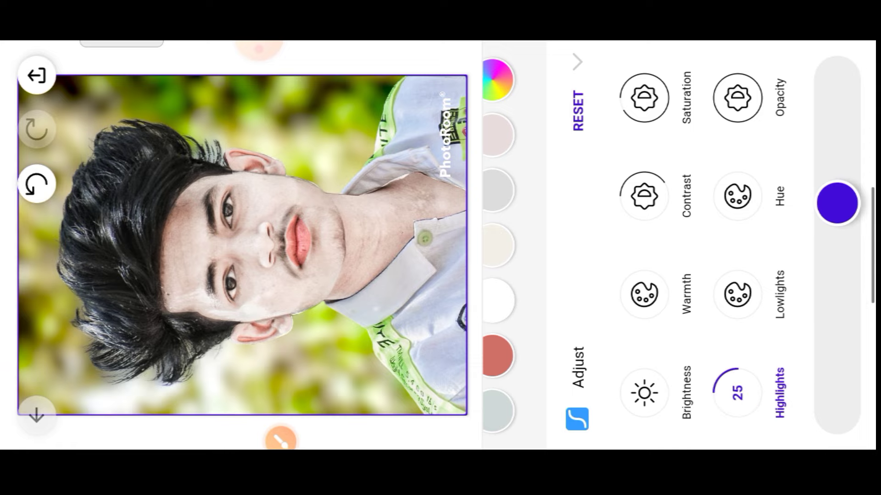
{"action": "left_click", "coordinate": [737, 295]}
{"action": "mouse_move", "coordinate": [838, 242]}
{"action": "left_mouse_down"}
{"action": "mouse_move", "coordinate": [837, 207]}
{"action": "mouse_move", "coordinate": [837, 295]}
{"action": "left_mouse_up"}
{"action": "left_click", "coordinate": [737, 197]}
{"action": "left_click_drag", "start_coordinate": [837, 244], "coordinate": [838, 315]}
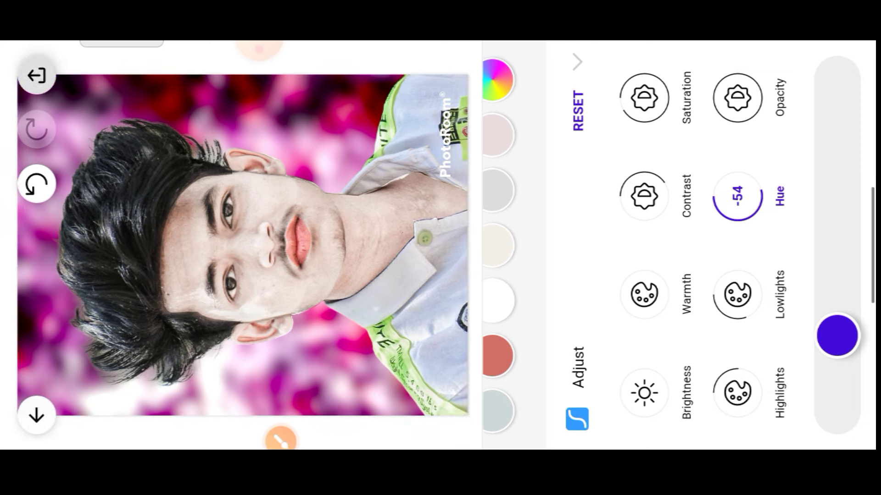
{"action": "left_click", "coordinate": [37, 415]}
{"action": "left_click", "coordinate": [775, 256]}
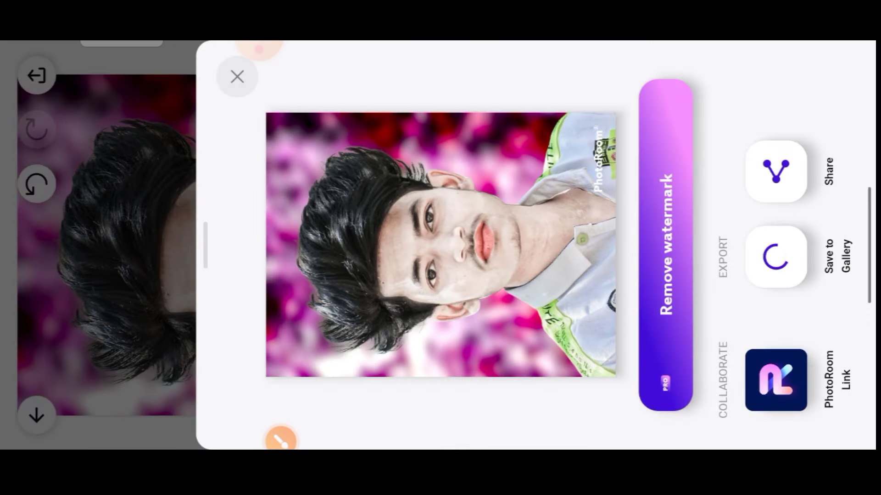
- Leave PhotoRoom and open the saved pink-background portrait in SketchBook
{"action": "left_click_drag", "start_coordinate": [872, 245], "coordinate": [688, 245]}
{"action": "left_click", "coordinate": [259, 50]}
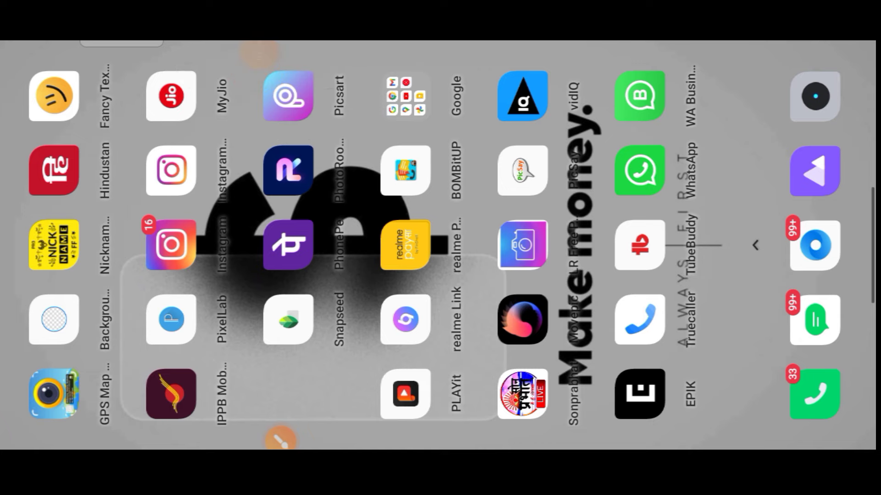
{"action": "left_click", "coordinate": [523, 170]}
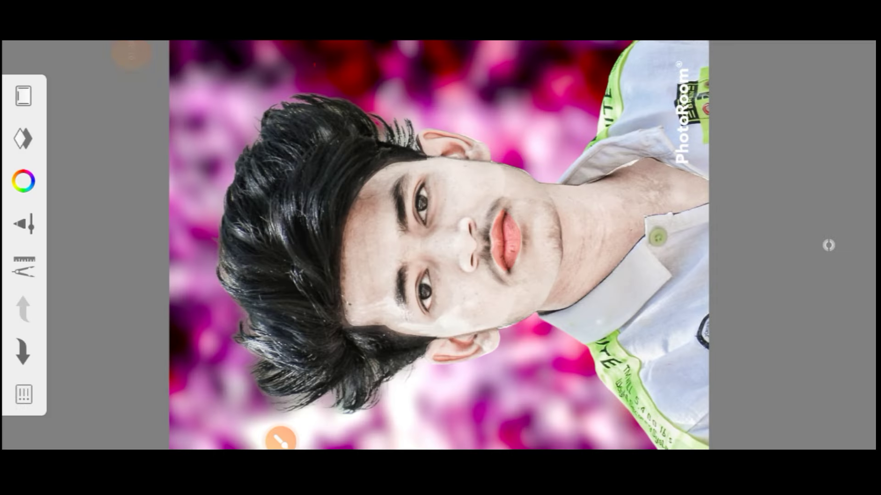
- Select Synthetic Coarse Angular Brush 2 (size 92.5, flow 22%, strength 24%) from the Brush Library
{"action": "left_click", "coordinate": [23, 224]}
{"action": "left_click_drag", "start_coordinate": [550, 248], "coordinate": [435, 248]}
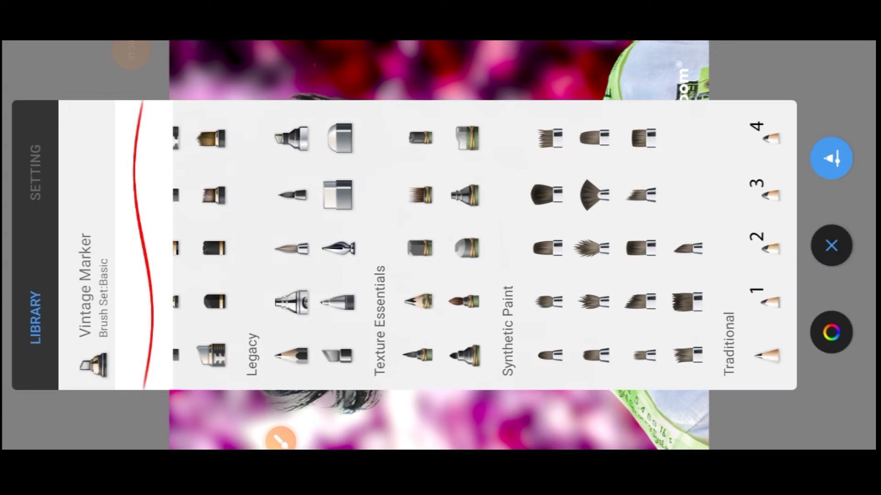
{"action": "left_click", "coordinate": [638, 195]}
{"action": "left_click", "coordinate": [36, 173]}
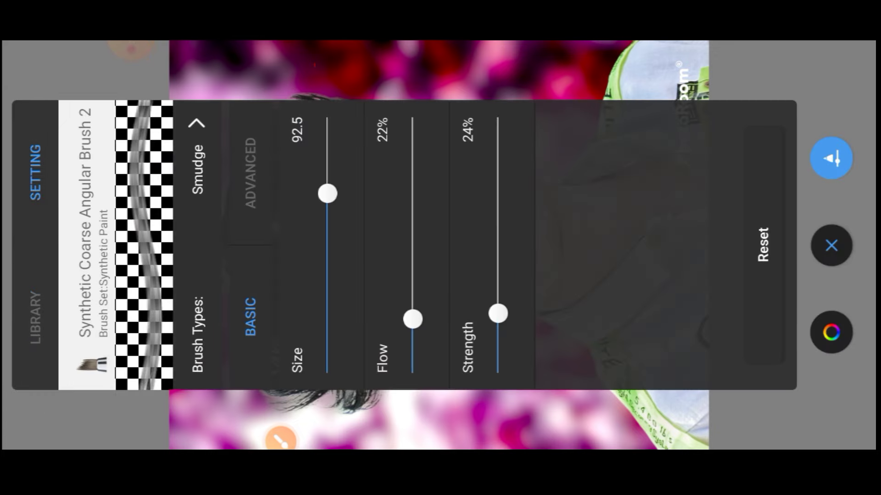
{"action": "left_click", "coordinate": [830, 158]}
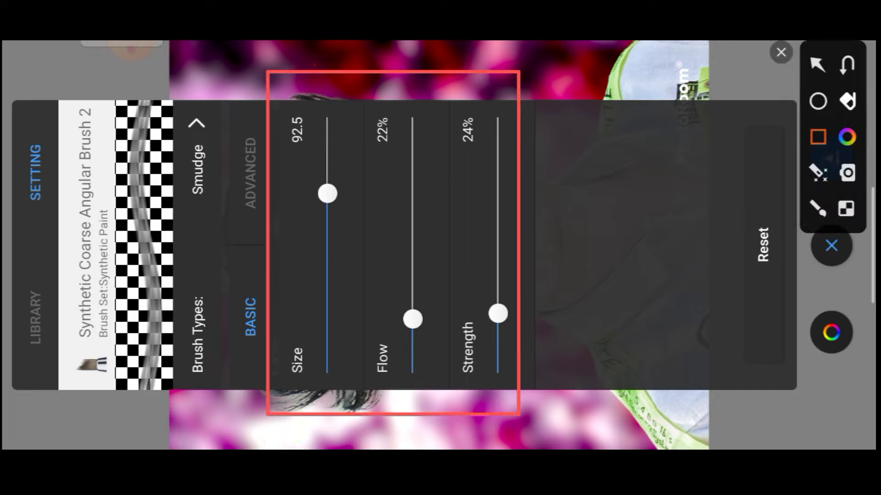
{"action": "left_click", "coordinate": [831, 246]}
{"action": "scroll", "coordinate": [440, 243], "scroll_direction": "up", "scroll_amount": 5}
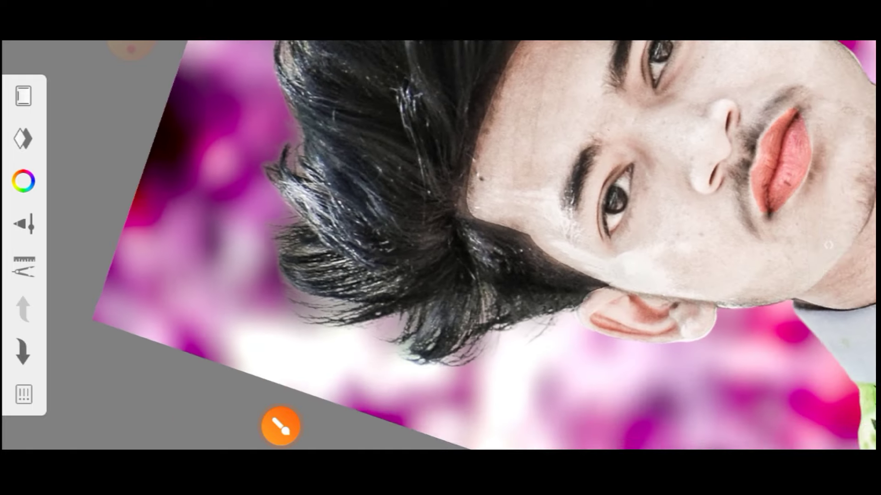
- Zoom onto the hair and pull fine dark strands along its outer edge
{"action": "scroll", "coordinate": [440, 243], "scroll_direction": "up", "scroll_amount": 5}
{"action": "left_click", "coordinate": [281, 427]}
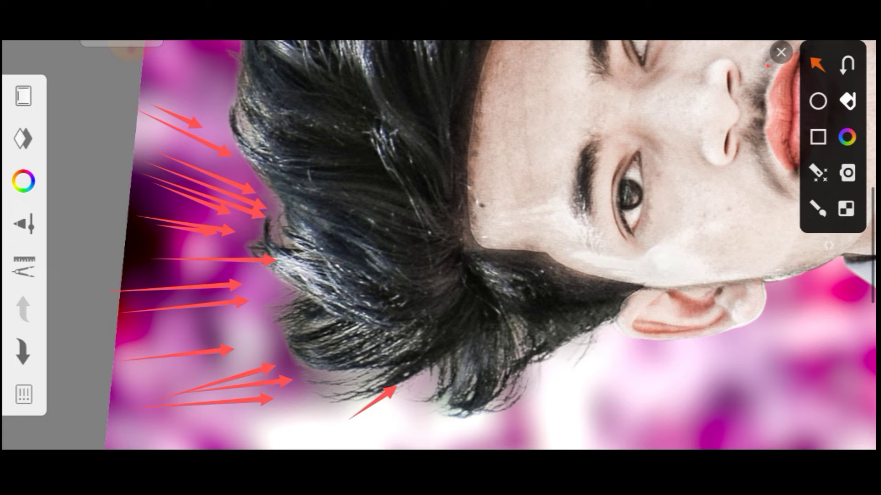
{"action": "scroll", "coordinate": [505, 243], "scroll_direction": "down", "scroll_amount": 3}
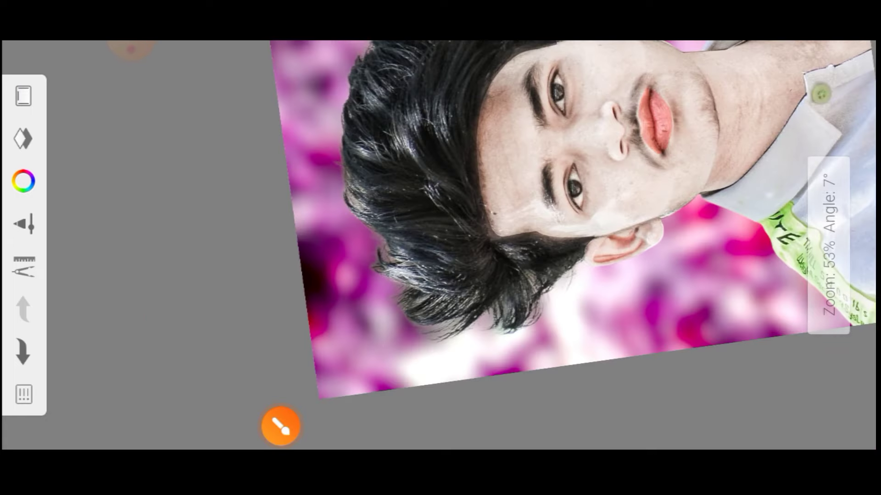
{"action": "scroll", "coordinate": [504, 244], "scroll_direction": "up", "scroll_amount": 3}
{"action": "scroll", "coordinate": [505, 243], "scroll_direction": "up", "scroll_amount": 2}
{"action": "left_click_drag", "start_coordinate": [264, 220], "coordinate": [321, 257]}
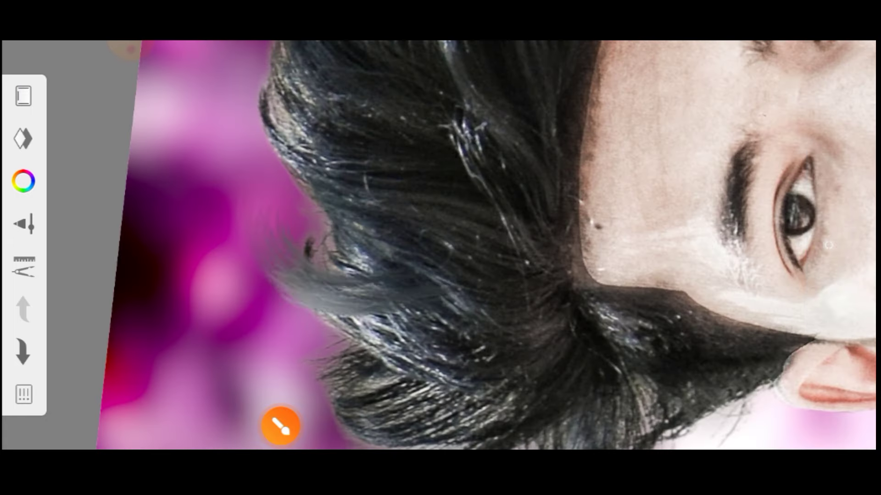
{"action": "left_click_drag", "start_coordinate": [339, 215], "coordinate": [408, 257]}
{"action": "left_click_drag", "start_coordinate": [262, 174], "coordinate": [390, 253]}
{"action": "left_click_drag", "start_coordinate": [252, 197], "coordinate": [386, 275]}
{"action": "left_click_drag", "start_coordinate": [229, 105], "coordinate": [339, 202]}
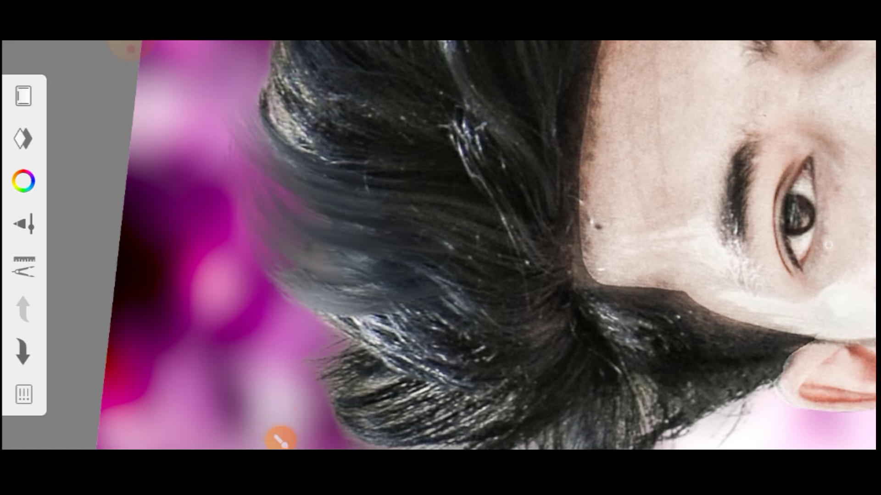
- Darken and smooth the hair and add strands along its lower edge
{"action": "scroll", "coordinate": [487, 243], "scroll_direction": "down", "scroll_amount": 1}
{"action": "mouse_move", "coordinate": [305, 236]}
{"action": "left_mouse_down"}
{"action": "mouse_move", "coordinate": [445, 315]}
{"action": "mouse_move", "coordinate": [436, 277]}
{"action": "left_mouse_up"}
{"action": "left_click_drag", "start_coordinate": [316, 310], "coordinate": [454, 340]}
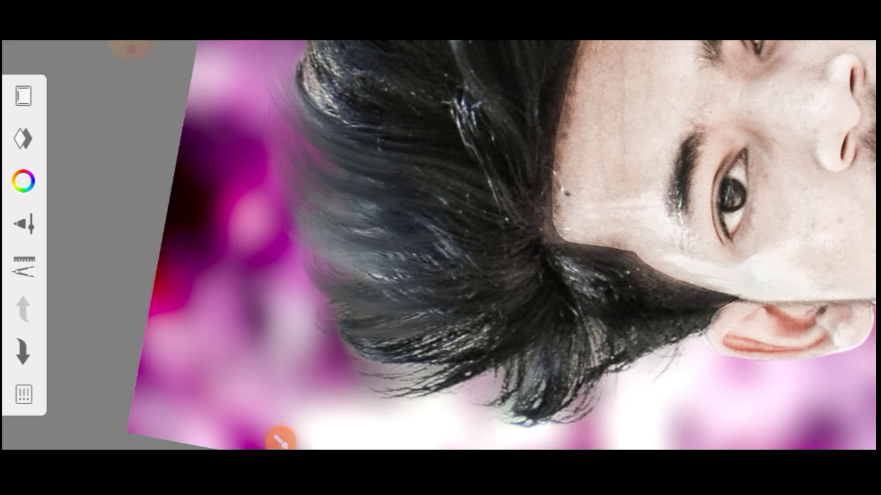
{"action": "left_click_drag", "start_coordinate": [303, 287], "coordinate": [486, 374]}
{"action": "left_click_drag", "start_coordinate": [330, 363], "coordinate": [445, 371]}
{"action": "left_click_drag", "start_coordinate": [294, 321], "coordinate": [445, 372]}
{"action": "left_click_drag", "start_coordinate": [289, 275], "coordinate": [408, 280]}
- Add more dark strands through the hair and darken those at the top
{"action": "scroll", "coordinate": [504, 243], "scroll_direction": "up", "scroll_amount": 1}
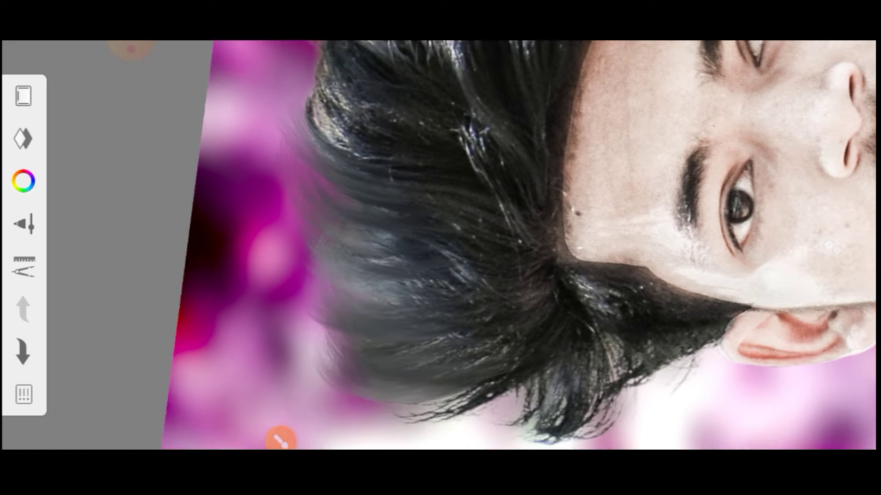
{"action": "scroll", "coordinate": [505, 243], "scroll_direction": "up", "scroll_amount": 1}
{"action": "left_click_drag", "start_coordinate": [342, 298], "coordinate": [432, 344]}
{"action": "left_click_drag", "start_coordinate": [299, 166], "coordinate": [412, 252]}
{"action": "left_click_drag", "start_coordinate": [317, 119], "coordinate": [410, 200]}
{"action": "scroll", "coordinate": [537, 244], "scroll_direction": "down", "scroll_amount": 1}
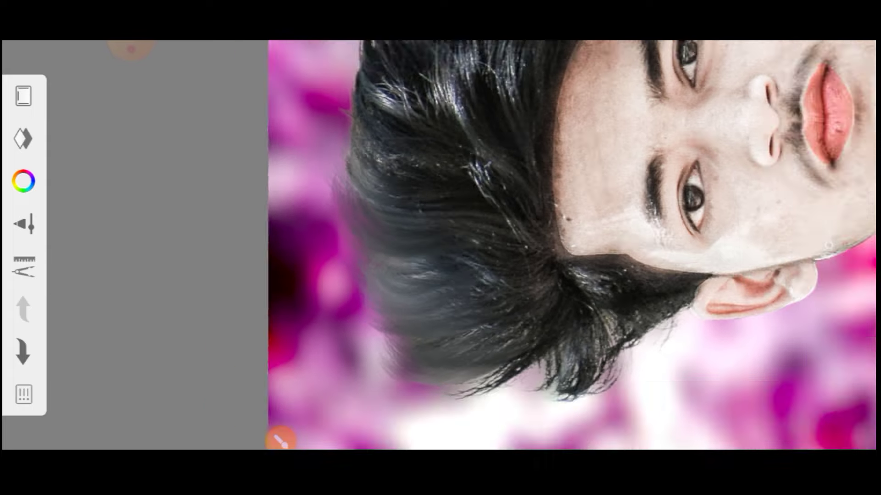
{"action": "scroll", "coordinate": [537, 243], "scroll_direction": "down", "scroll_amount": 1}
{"action": "scroll", "coordinate": [505, 243], "scroll_direction": "up", "scroll_amount": 2}
{"action": "scroll", "coordinate": [505, 243], "scroll_direction": "up", "scroll_amount": 1}
{"action": "scroll", "coordinate": [505, 243], "scroll_direction": "up", "scroll_amount": 1}
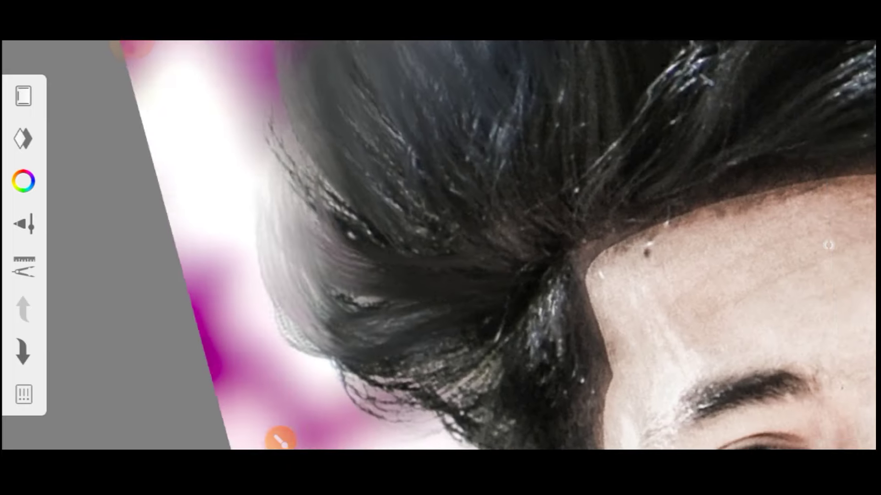
{"action": "scroll", "coordinate": [504, 243], "scroll_direction": "down", "scroll_amount": 1}
{"action": "left_click_drag", "start_coordinate": [321, 230], "coordinate": [413, 294]}
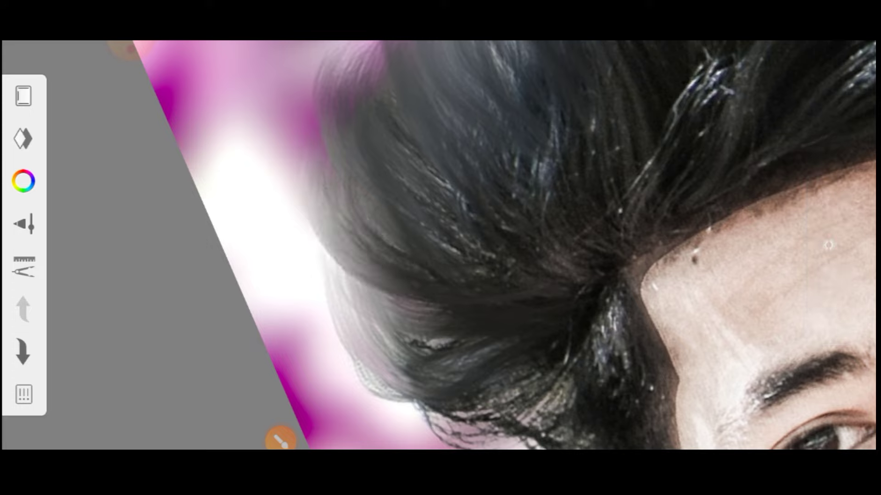
{"action": "left_click_drag", "start_coordinate": [293, 211], "coordinate": [450, 349]}
- Adjust the view around the hair and bring up the brush panel again
{"action": "scroll", "coordinate": [505, 243], "scroll_direction": "down", "scroll_amount": 1}
{"action": "scroll", "coordinate": [504, 243], "scroll_direction": "down", "scroll_amount": 1}
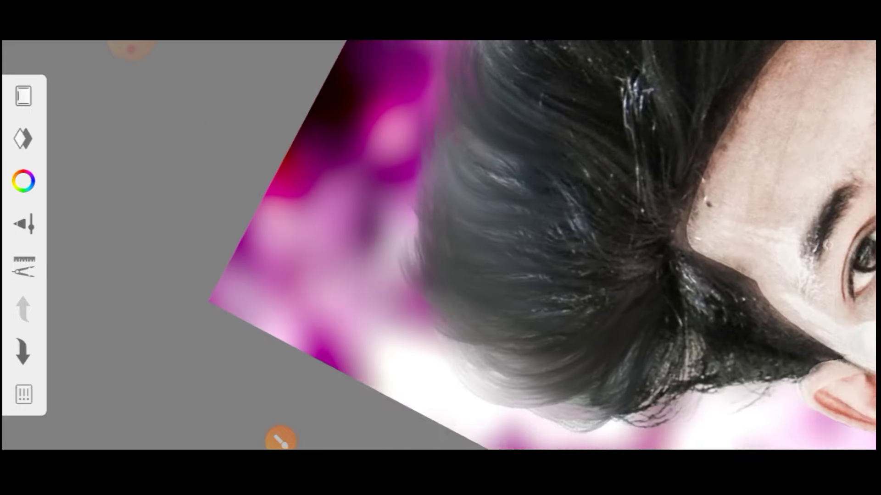
{"action": "scroll", "coordinate": [504, 243], "scroll_direction": "down", "scroll_amount": 1}
{"action": "scroll", "coordinate": [504, 243], "scroll_direction": "up", "scroll_amount": 1}
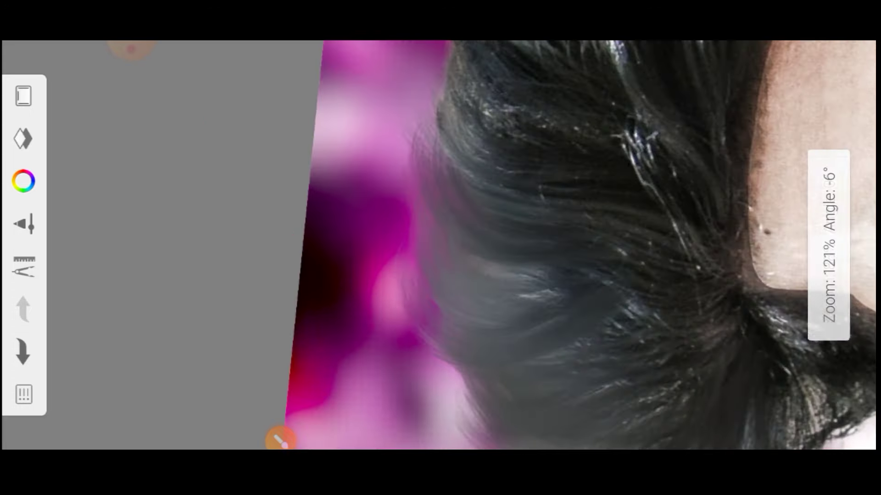
{"action": "scroll", "coordinate": [581, 245], "scroll_direction": "down", "scroll_amount": 2}
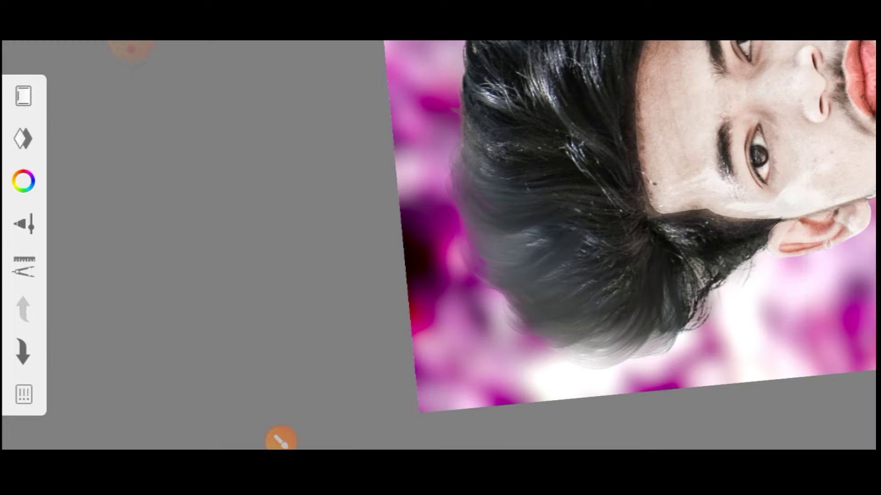
{"action": "scroll", "coordinate": [504, 243], "scroll_direction": "up", "scroll_amount": 1}
{"action": "scroll", "coordinate": [504, 243], "scroll_direction": "up", "scroll_amount": 1}
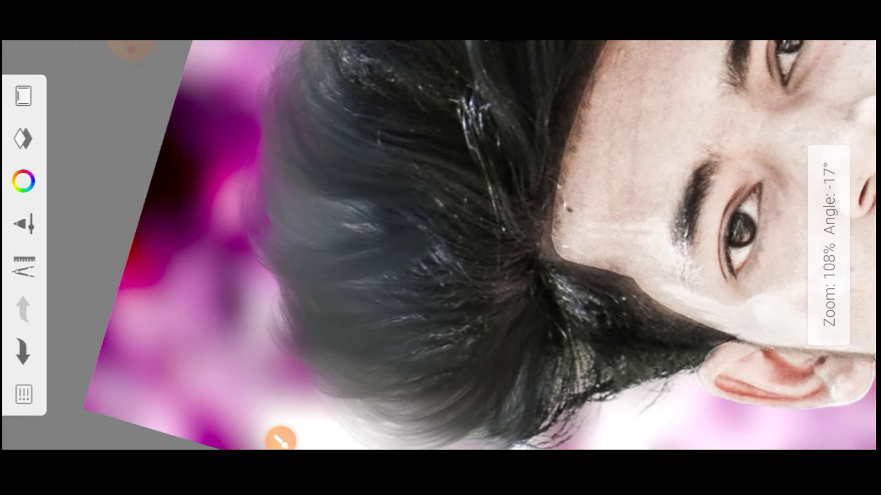
{"action": "left_click", "coordinate": [24, 224]}
- Browse through the brush library sets
{"action": "left_click", "coordinate": [35, 318]}
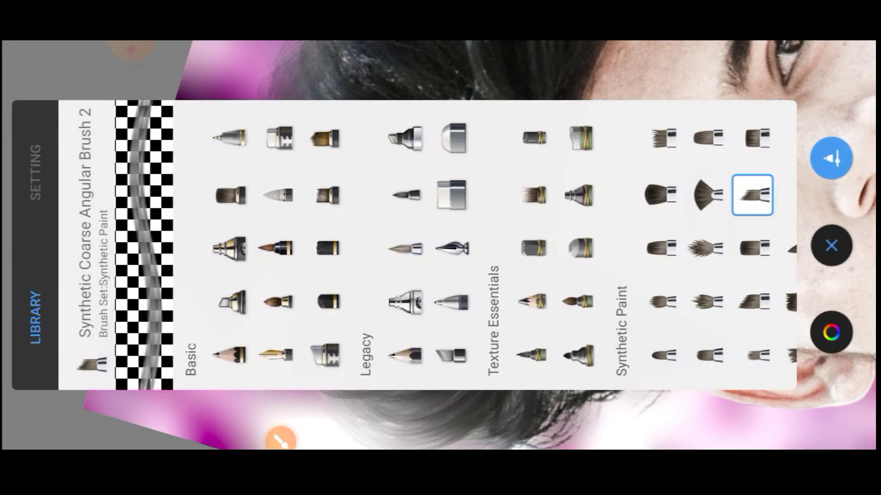
{"action": "scroll", "coordinate": [485, 248], "scroll_direction": "right", "scroll_amount": 5}
{"action": "scroll", "coordinate": [484, 248], "scroll_direction": "right", "scroll_amount": 5}
{"action": "scroll", "coordinate": [485, 248], "scroll_direction": "right", "scroll_amount": 5}
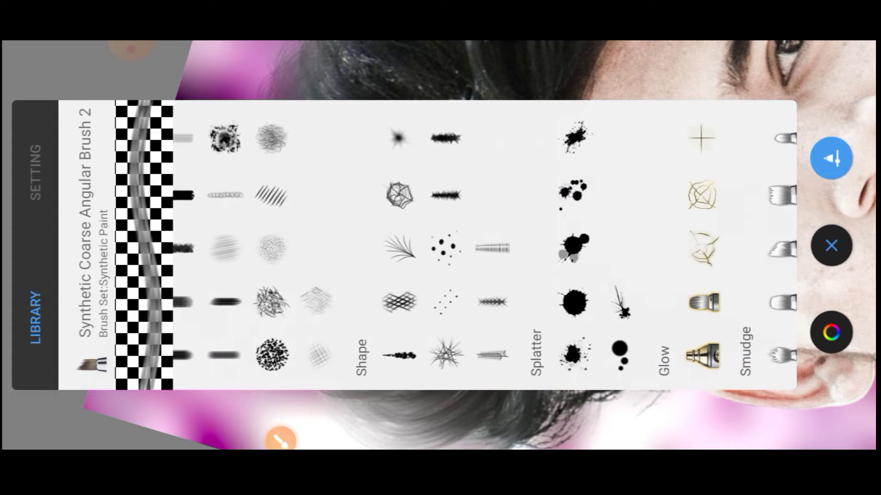
{"action": "scroll", "coordinate": [484, 248], "scroll_direction": "left", "scroll_amount": 5}
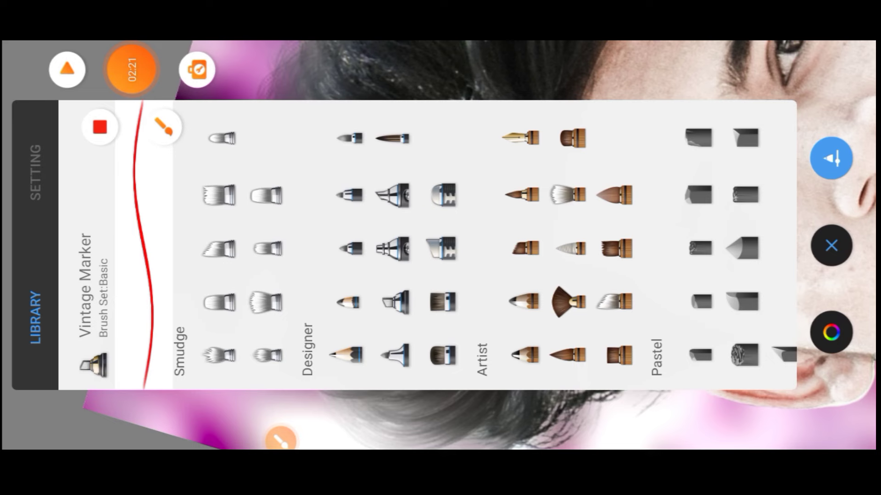
{"action": "scroll", "coordinate": [484, 248], "scroll_direction": "right", "scroll_amount": 5}
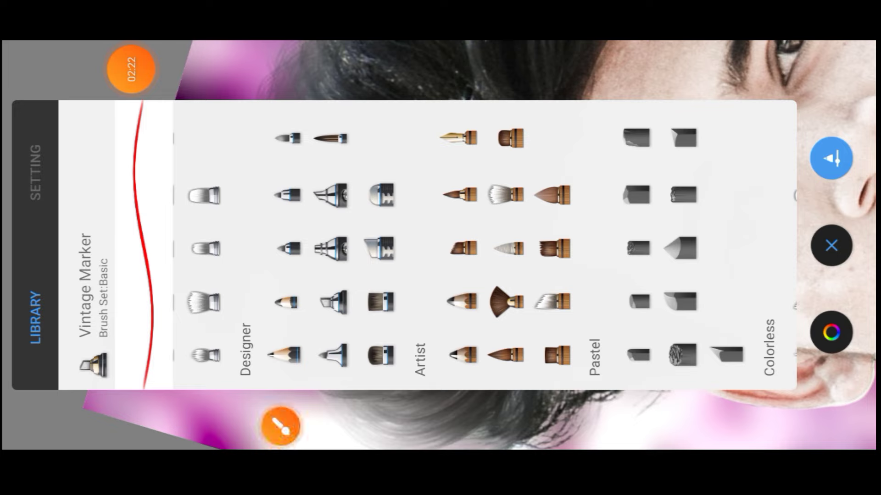
- Sketch on-screen annotation marks over the library, then clear them
{"action": "left_click", "coordinate": [281, 439]}
{"action": "left_click_drag", "start_coordinate": [243, 159], "coordinate": [428, 345]}
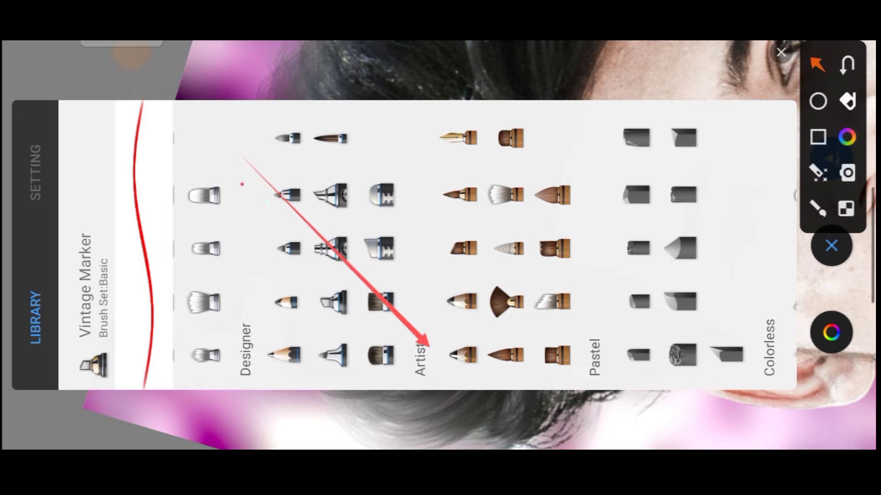
{"action": "left_click_drag", "start_coordinate": [245, 188], "coordinate": [410, 339]}
{"action": "left_click_drag", "start_coordinate": [345, 291], "coordinate": [399, 329]}
{"action": "left_click_drag", "start_coordinate": [278, 250], "coordinate": [429, 142]}
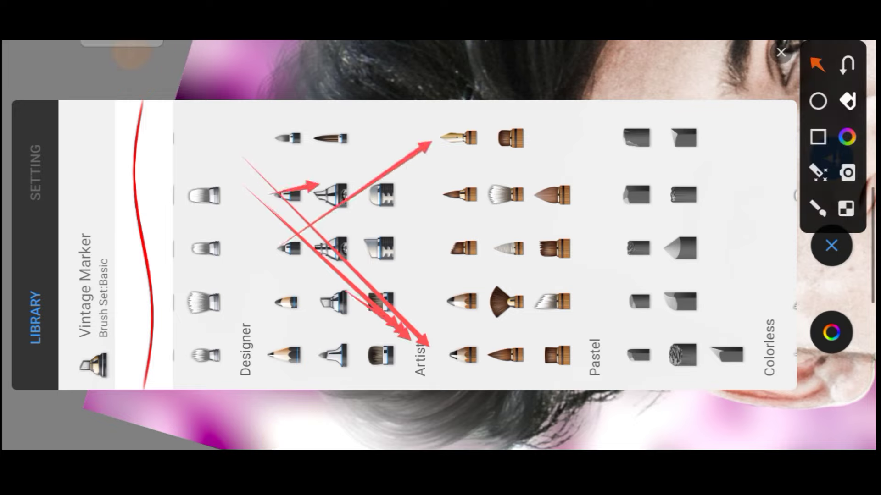
{"action": "left_click_drag", "start_coordinate": [268, 193], "coordinate": [426, 143]}
{"action": "left_click_drag", "start_coordinate": [293, 188], "coordinate": [403, 151]}
{"action": "mouse_move", "coordinate": [280, 163]}
{"action": "left_mouse_down"}
{"action": "mouse_move", "coordinate": [420, 162]}
{"action": "mouse_move", "coordinate": [423, 128]}
{"action": "left_mouse_up"}
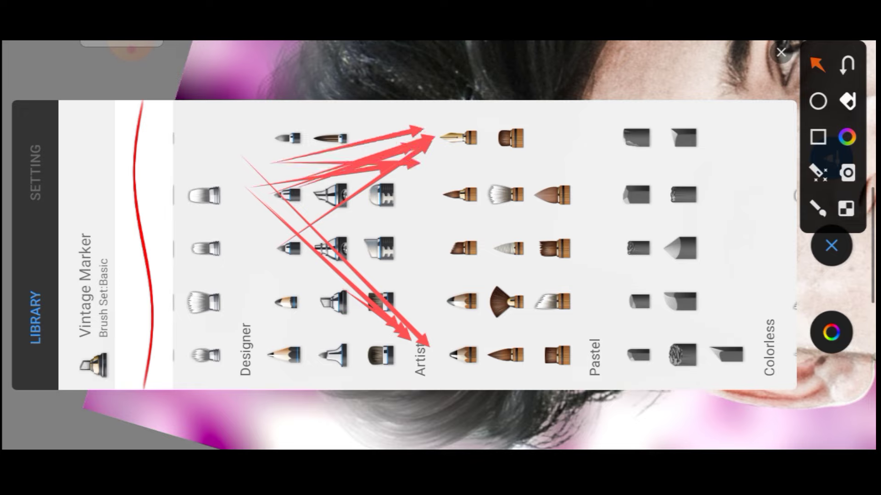
{"action": "left_click", "coordinate": [781, 52]}
- Select the Artist set's Ink Pen and confirm it is at Size 1.0 and Opacity 100%
{"action": "left_click", "coordinate": [457, 137]}
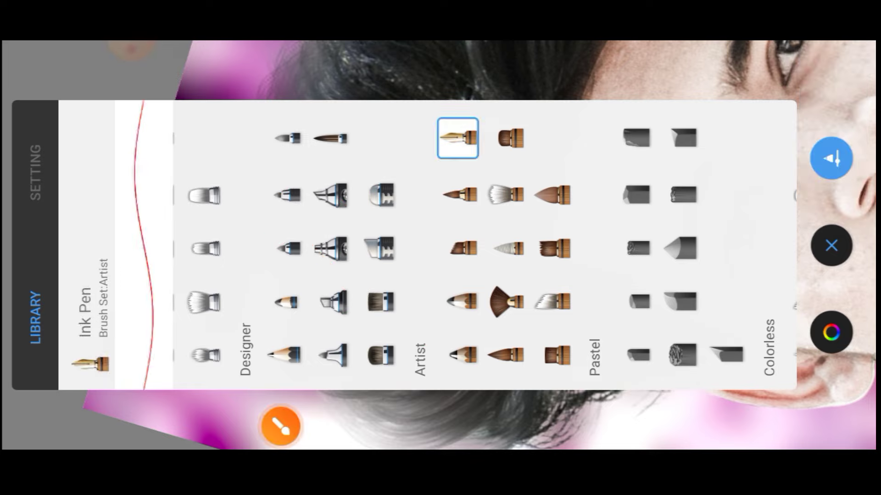
{"action": "left_click", "coordinate": [35, 172]}
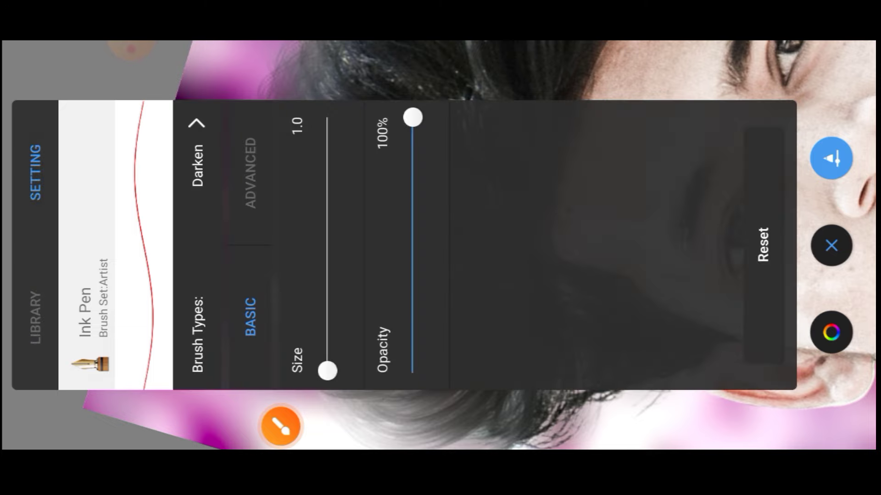
{"action": "left_click", "coordinate": [832, 158]}
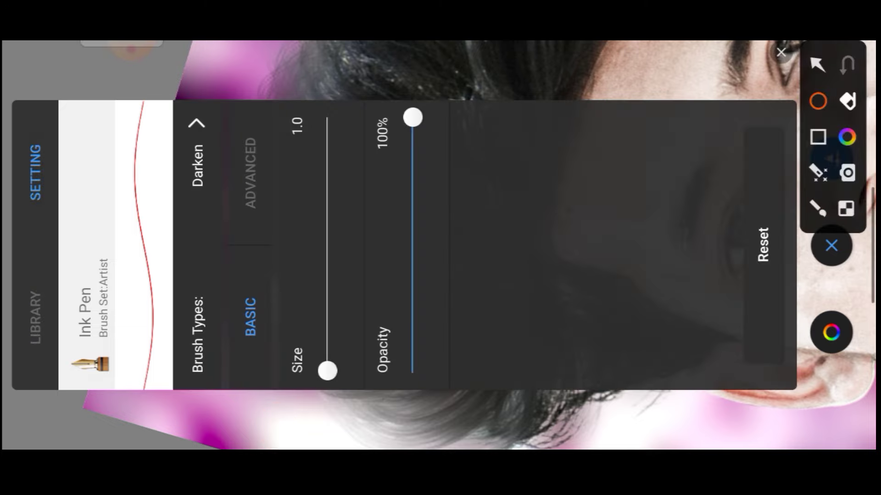
{"action": "left_click_drag", "start_coordinate": [120, 44], "coordinate": [555, 448]}
{"action": "left_click_drag", "start_coordinate": [138, 46], "coordinate": [589, 450]}
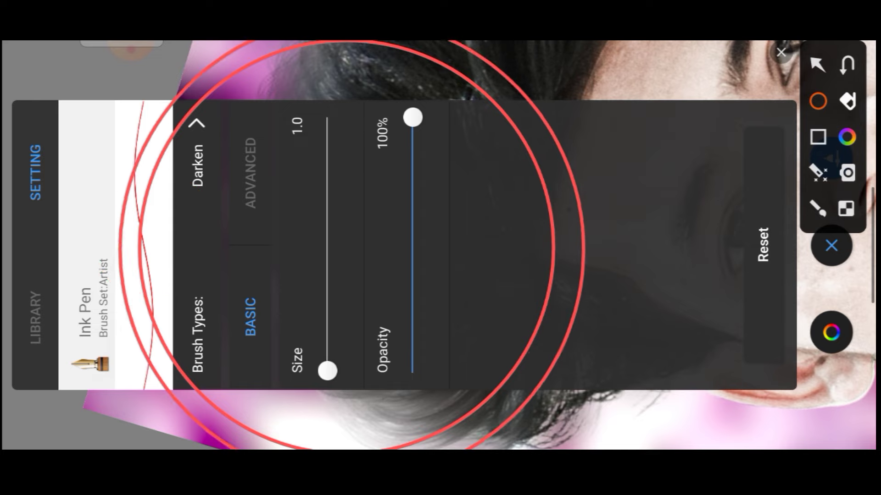
{"action": "mouse_move", "coordinate": [86, 158]}
{"action": "left_mouse_down"}
{"action": "mouse_move", "coordinate": [240, 312]}
{"action": "mouse_move", "coordinate": [574, 447]}
{"action": "left_mouse_up"}
{"action": "left_click_drag", "start_coordinate": [137, 188], "coordinate": [574, 447]}
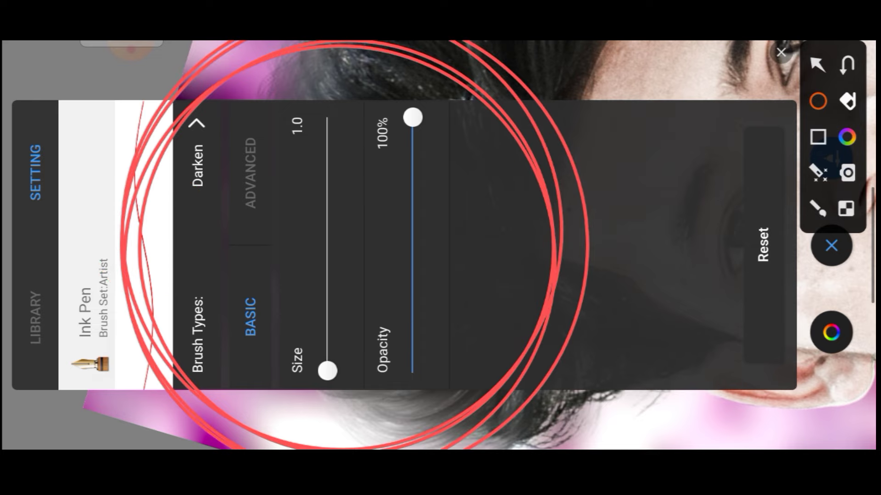
{"action": "mouse_move", "coordinate": [92, 175]}
{"action": "left_mouse_down"}
{"action": "mouse_move", "coordinate": [308, 390]}
{"action": "mouse_move", "coordinate": [555, 447]}
{"action": "left_mouse_up"}
{"action": "left_click", "coordinate": [780, 52]}
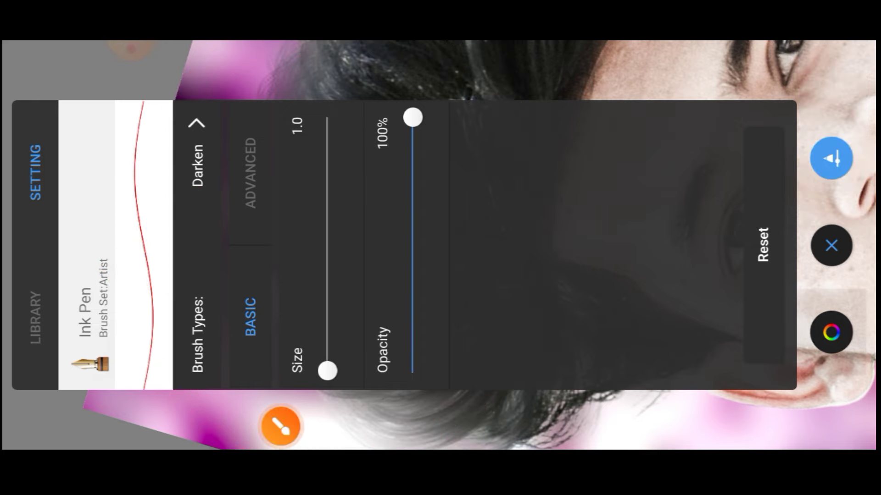
- Set the drawing colour to black on the Color Wheel
{"action": "left_click", "coordinate": [20, 179]}
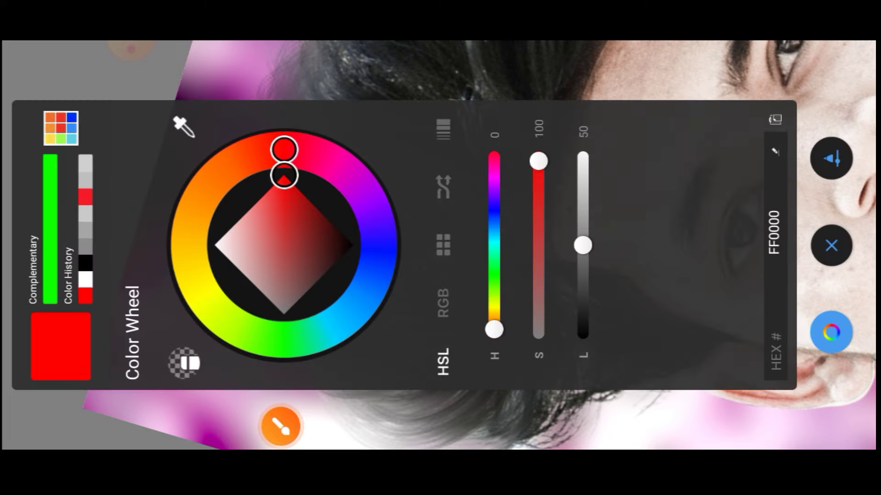
{"action": "left_click_drag", "start_coordinate": [582, 246], "coordinate": [583, 330]}
{"action": "left_click", "coordinate": [831, 245]}
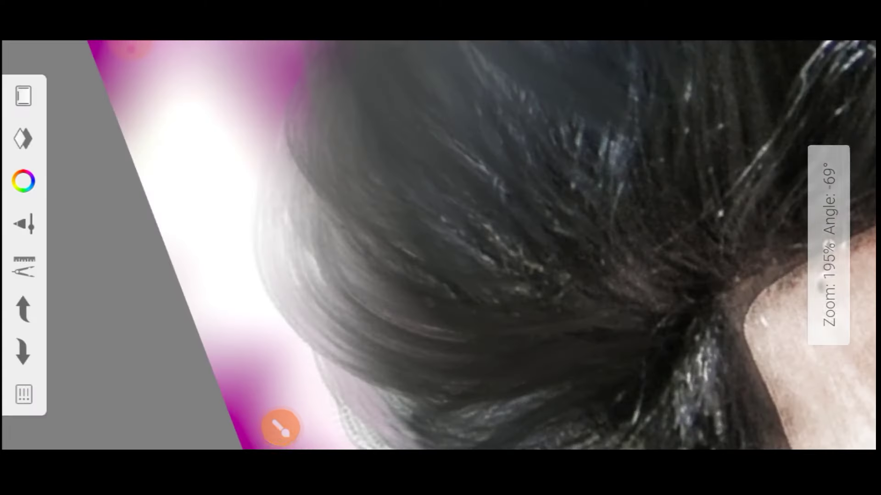
- Draw the first few fine black strands along the hair, then sketch and clear annotations
{"action": "mouse_move", "coordinate": [296, 212]}
{"action": "left_mouse_down"}
{"action": "mouse_move", "coordinate": [516, 349]}
{"action": "mouse_move", "coordinate": [325, 191]}
{"action": "left_mouse_up"}
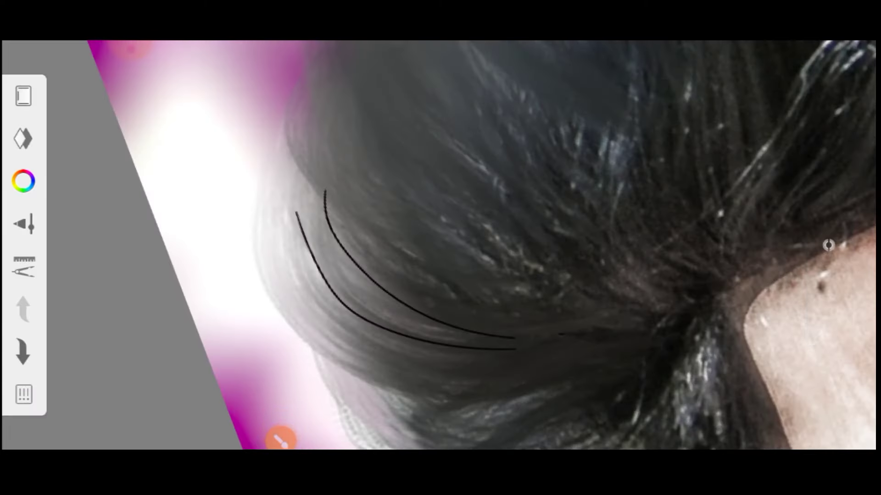
{"action": "left_click_drag", "start_coordinate": [564, 334], "coordinate": [351, 203]}
{"action": "left_click", "coordinate": [280, 440]}
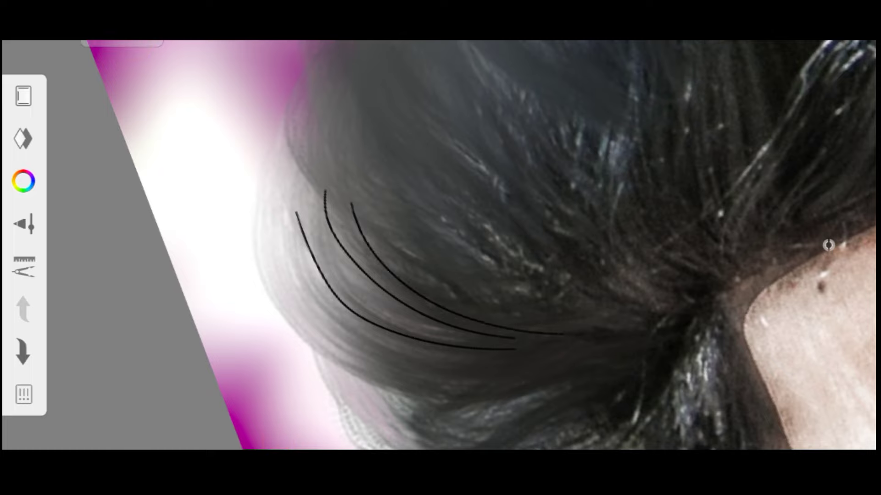
{"action": "mouse_move", "coordinate": [248, 353]}
{"action": "left_mouse_down"}
{"action": "mouse_move", "coordinate": [422, 177]}
{"action": "mouse_move", "coordinate": [429, 125]}
{"action": "left_mouse_up"}
{"action": "left_click_drag", "start_coordinate": [197, 344], "coordinate": [422, 112]}
{"action": "left_click_drag", "start_coordinate": [218, 222], "coordinate": [221, 216]}
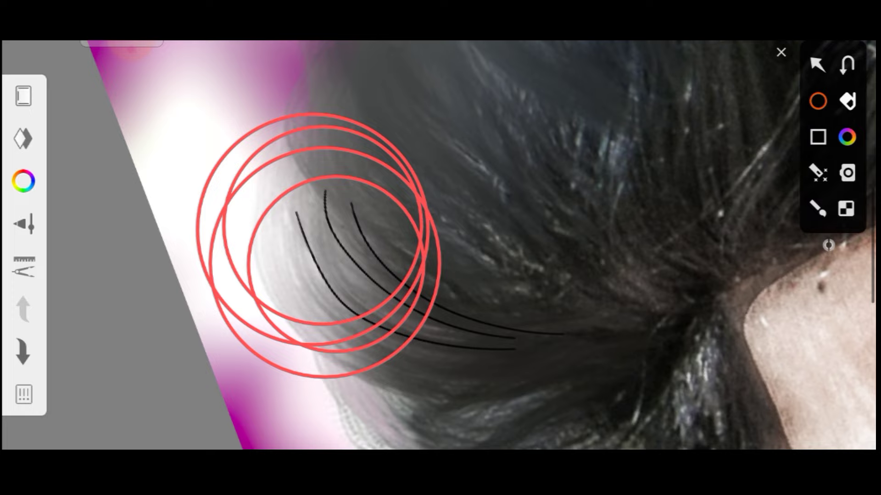
{"action": "left_click", "coordinate": [781, 52]}
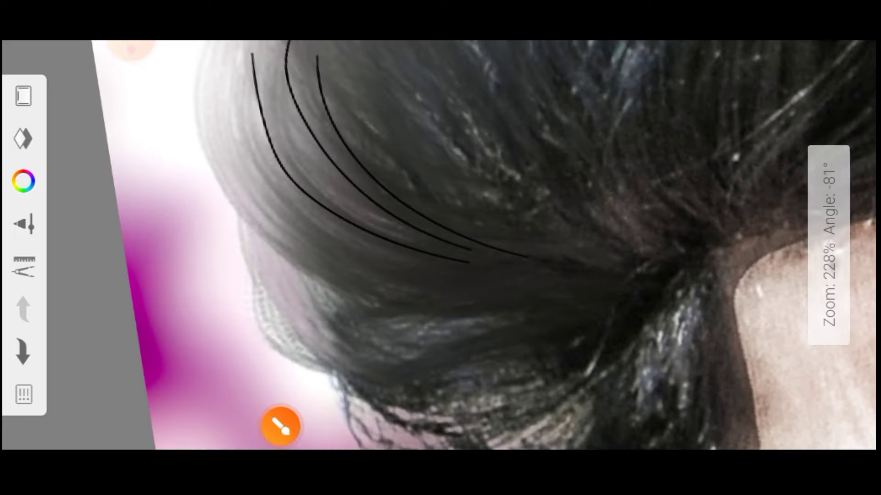
- Sweep a set of long black strands across the hair toward the bun
{"action": "left_click_drag", "start_coordinate": [289, 176], "coordinate": [635, 261]}
{"action": "left_click_drag", "start_coordinate": [310, 202], "coordinate": [631, 275]}
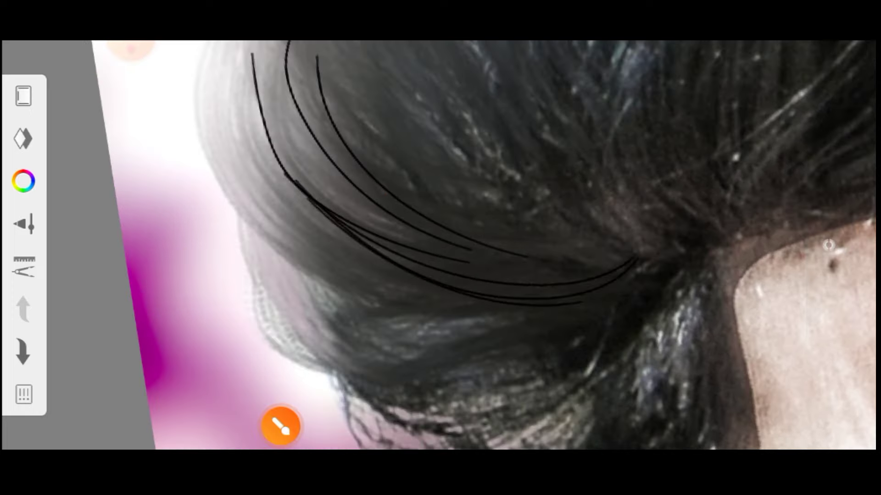
{"action": "left_click_drag", "start_coordinate": [291, 256], "coordinate": [626, 296]}
{"action": "left_click_drag", "start_coordinate": [305, 303], "coordinate": [617, 328]}
{"action": "left_click_drag", "start_coordinate": [305, 257], "coordinate": [628, 303]}
{"action": "left_click_drag", "start_coordinate": [323, 266], "coordinate": [631, 284]}
{"action": "left_click_drag", "start_coordinate": [303, 215], "coordinate": [596, 298]}
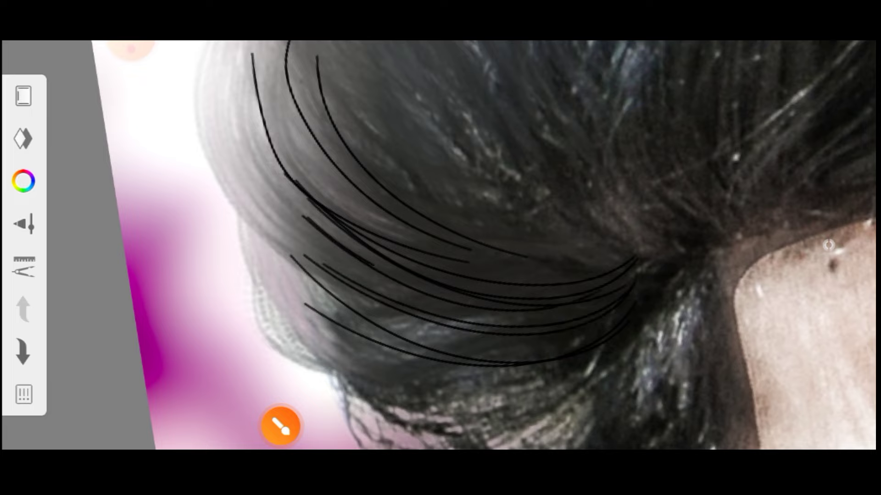
{"action": "left_click_drag", "start_coordinate": [374, 265], "coordinate": [528, 307]}
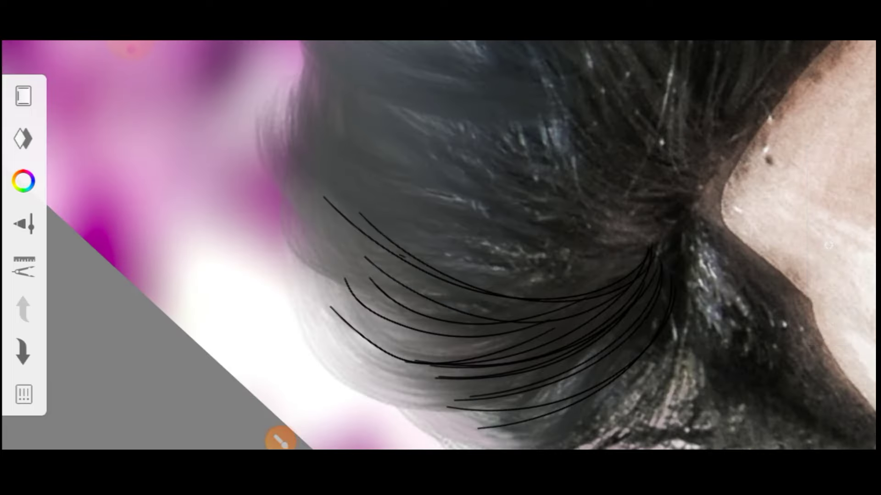
- Add further black strands through the hair fan toward the bun
{"action": "left_click_drag", "start_coordinate": [404, 257], "coordinate": [605, 294]}
{"action": "left_click_drag", "start_coordinate": [393, 202], "coordinate": [617, 259]}
{"action": "left_click_drag", "start_coordinate": [386, 179], "coordinate": [619, 257]}
{"action": "left_click_drag", "start_coordinate": [457, 257], "coordinate": [630, 284]}
{"action": "left_click_drag", "start_coordinate": [379, 181], "coordinate": [652, 252]}
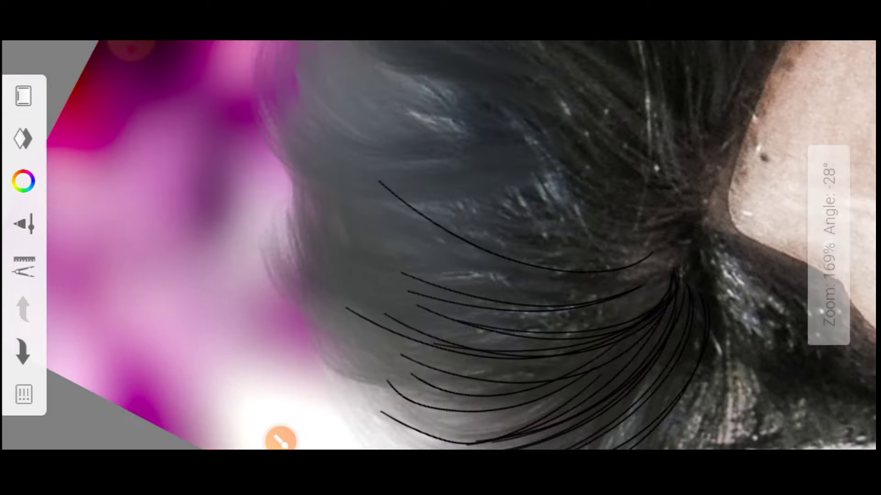
{"action": "left_click_drag", "start_coordinate": [390, 208], "coordinate": [647, 282]}
{"action": "left_click_drag", "start_coordinate": [403, 231], "coordinate": [622, 295]}
{"action": "left_click_drag", "start_coordinate": [371, 252], "coordinate": [633, 301]}
{"action": "left_click_drag", "start_coordinate": [374, 286], "coordinate": [622, 335]}
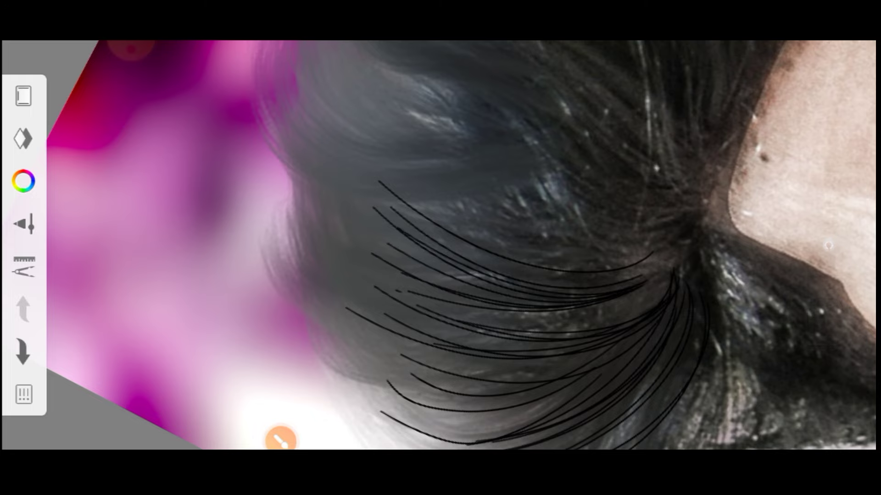
{"action": "left_click_drag", "start_coordinate": [441, 243], "coordinate": [505, 229]}
- Fill the upper-left hair fan with more fine black strands
{"action": "left_click_drag", "start_coordinate": [358, 207], "coordinate": [636, 257]}
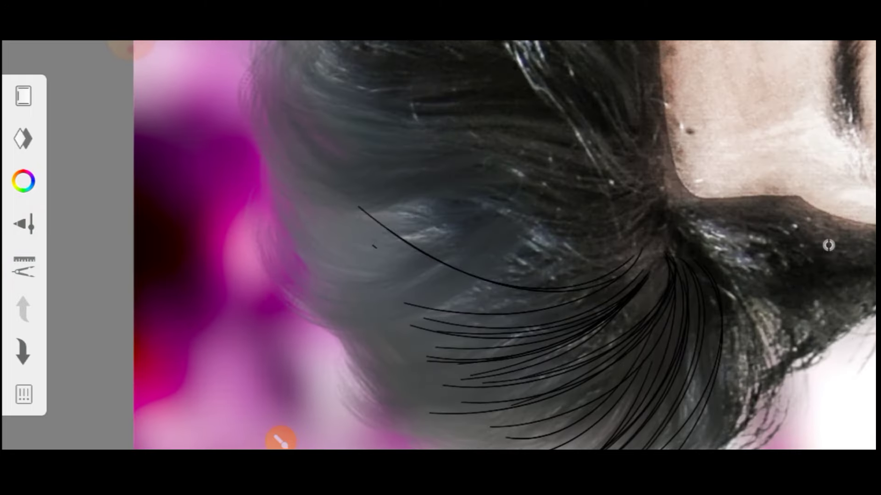
{"action": "left_click_drag", "start_coordinate": [373, 245], "coordinate": [600, 302]}
{"action": "left_click_drag", "start_coordinate": [372, 184], "coordinate": [576, 257]}
{"action": "left_click_drag", "start_coordinate": [400, 190], "coordinate": [626, 255]}
{"action": "left_click_drag", "start_coordinate": [390, 209], "coordinate": [626, 269]}
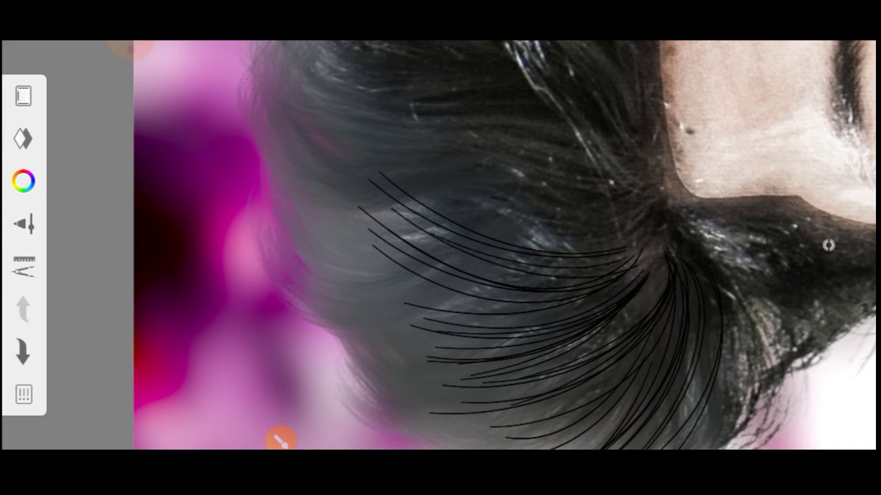
{"action": "left_click_drag", "start_coordinate": [440, 243], "coordinate": [459, 257]}
{"action": "left_click_drag", "start_coordinate": [371, 194], "coordinate": [537, 262]}
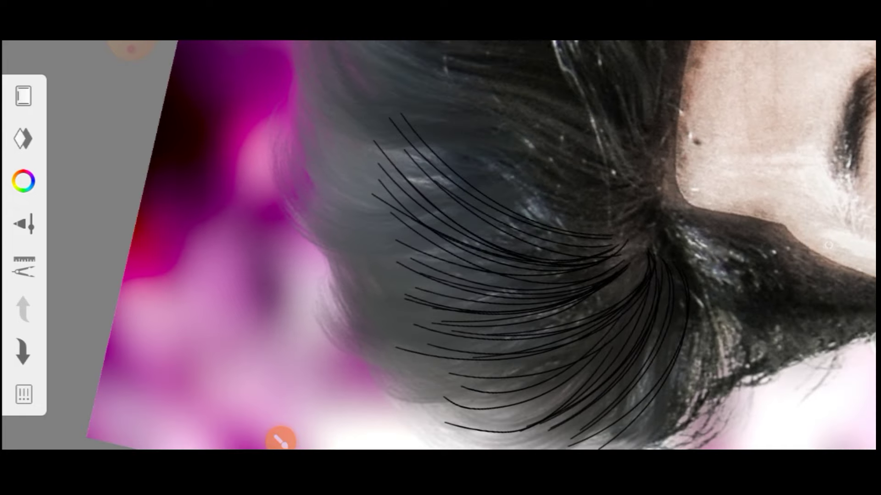
{"action": "mouse_move", "coordinate": [440, 243]}
{"action": "left_mouse_down"}
{"action": "mouse_move", "coordinate": [459, 257]}
{"action": "mouse_move", "coordinate": [486, 229]}
{"action": "left_mouse_up"}
{"action": "left_click_drag", "start_coordinate": [399, 148], "coordinate": [696, 274]}
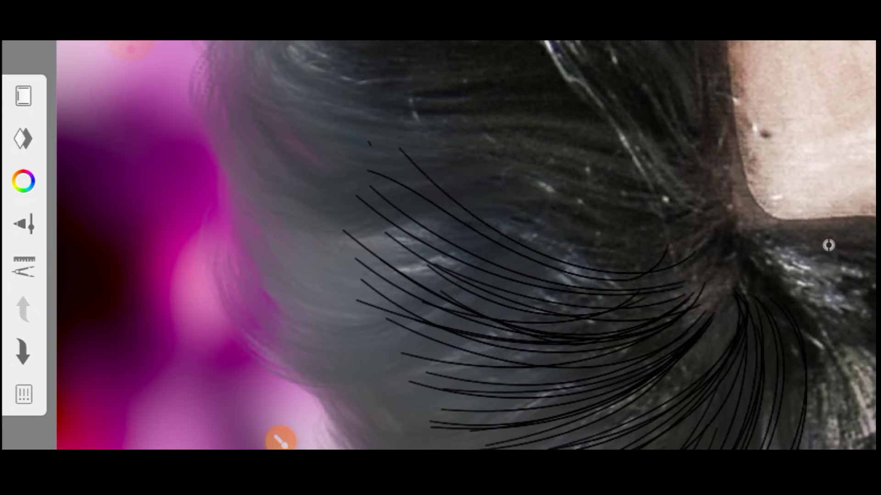
- Layer more fine black strands across the upper hair fan
{"action": "left_click_drag", "start_coordinate": [400, 186], "coordinate": [686, 292]}
{"action": "left_click_drag", "start_coordinate": [440, 243], "coordinate": [459, 257]}
{"action": "left_click_drag", "start_coordinate": [418, 133], "coordinate": [708, 278]}
{"action": "left_click_drag", "start_coordinate": [441, 244], "coordinate": [459, 257]}
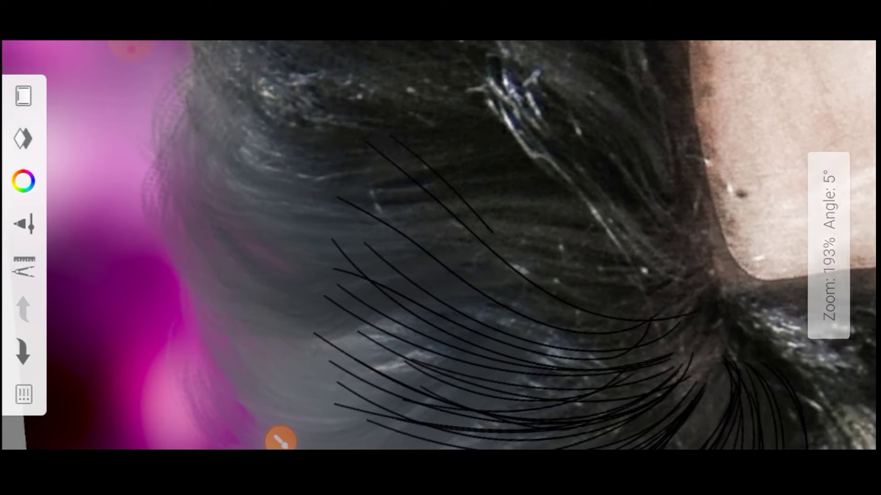
{"action": "left_click_drag", "start_coordinate": [367, 155], "coordinate": [650, 321]}
{"action": "left_click_drag", "start_coordinate": [332, 146], "coordinate": [633, 329]}
{"action": "left_click_drag", "start_coordinate": [425, 177], "coordinate": [583, 304]}
{"action": "left_click_drag", "start_coordinate": [442, 147], "coordinate": [655, 308]}
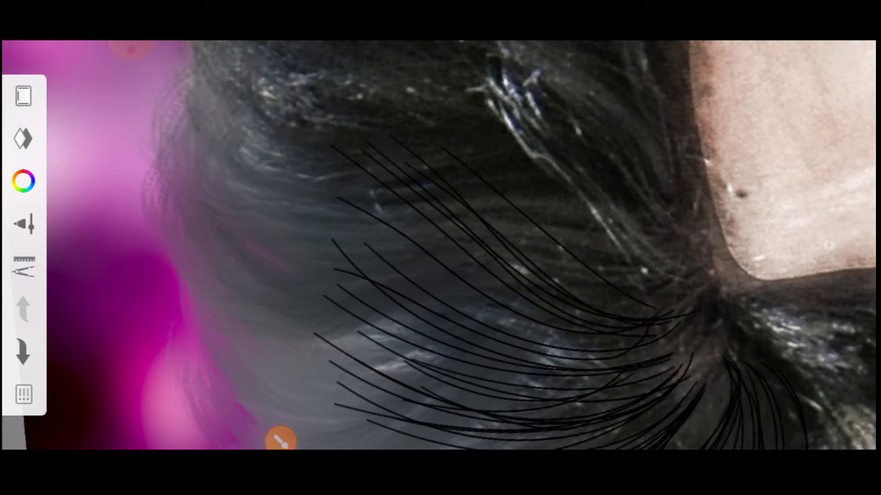
{"action": "left_click_drag", "start_coordinate": [440, 243], "coordinate": [486, 243]}
{"action": "left_click_drag", "start_coordinate": [383, 198], "coordinate": [597, 317]}
{"action": "left_click_drag", "start_coordinate": [406, 174], "coordinate": [619, 318]}
- Fill out the remaining strands in the fan and zoom out to the whole face
{"action": "left_click_drag", "start_coordinate": [337, 178], "coordinate": [544, 334]}
{"action": "left_click_drag", "start_coordinate": [329, 211], "coordinate": [529, 345]}
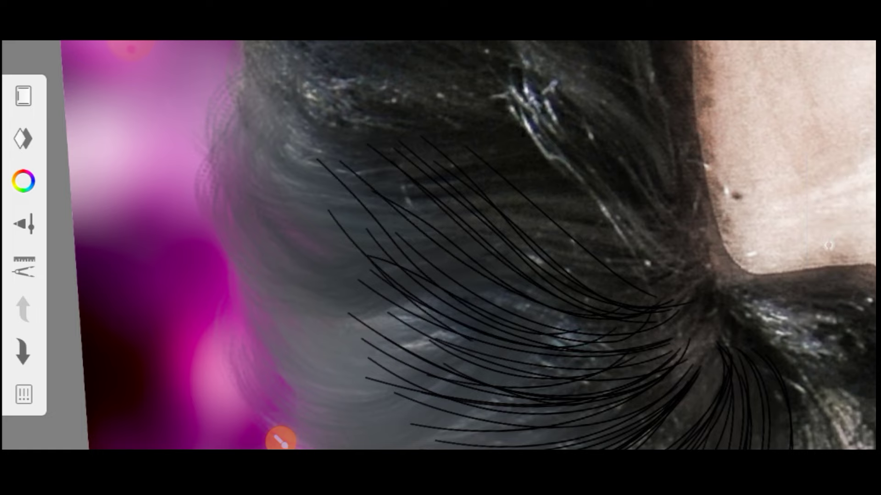
{"action": "left_click_drag", "start_coordinate": [374, 265], "coordinate": [610, 367]}
{"action": "left_click_drag", "start_coordinate": [374, 275], "coordinate": [524, 362]}
{"action": "mouse_move", "coordinate": [440, 243]}
{"action": "left_mouse_down"}
{"action": "mouse_move", "coordinate": [459, 257]}
{"action": "mouse_move", "coordinate": [418, 232]}
{"action": "left_mouse_up"}
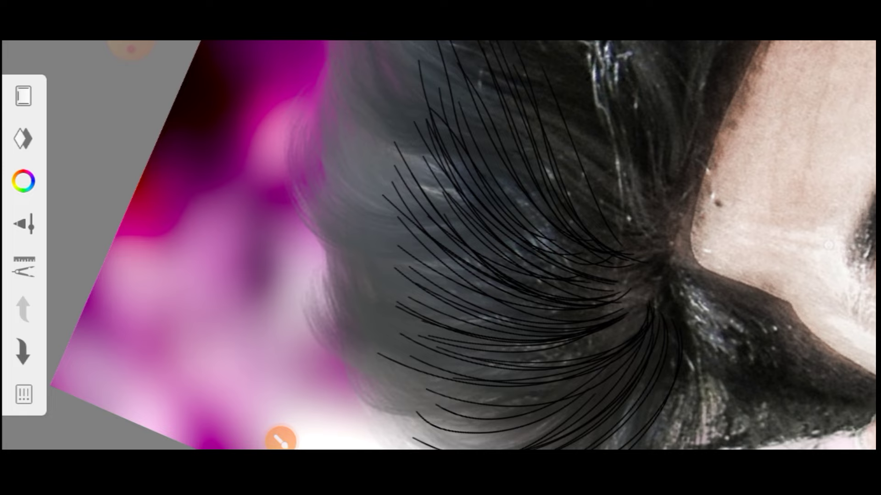
{"action": "mouse_move", "coordinate": [440, 243]}
{"action": "left_mouse_down"}
{"action": "mouse_move", "coordinate": [427, 248]}
{"action": "mouse_move", "coordinate": [477, 207]}
{"action": "mouse_move", "coordinate": [458, 229]}
{"action": "left_mouse_up"}
{"action": "left_click", "coordinate": [23, 96]}
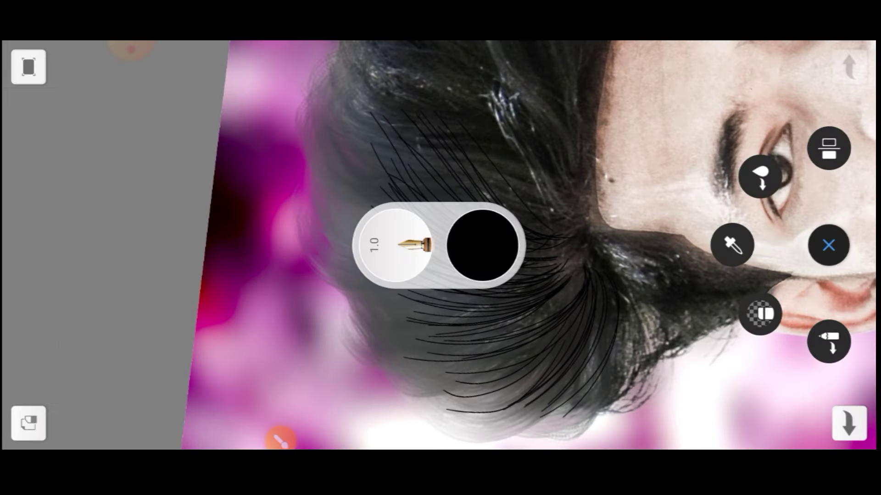
{"action": "left_click", "coordinate": [828, 148]}
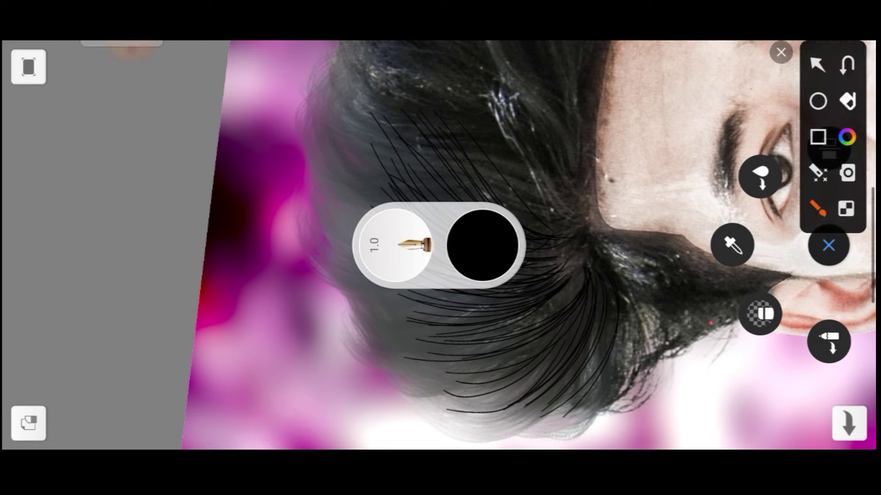
{"action": "left_click", "coordinate": [828, 246]}
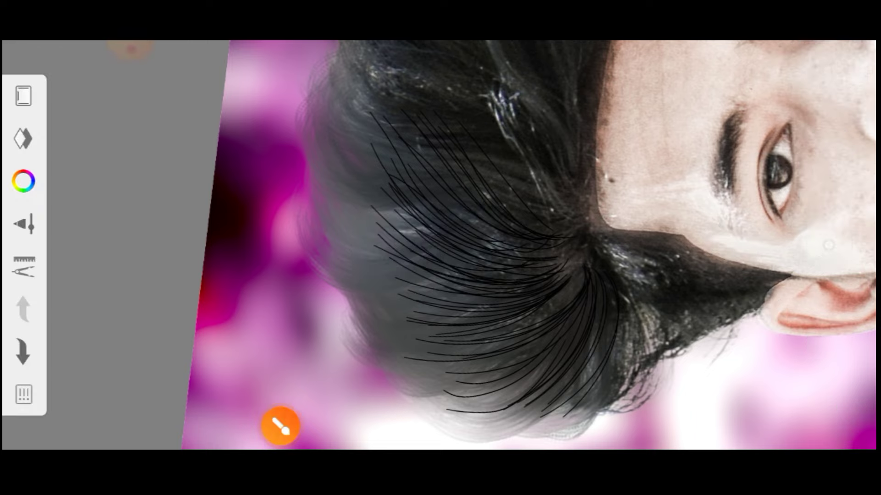
{"action": "left_click", "coordinate": [280, 426]}
{"action": "left_click_drag", "start_coordinate": [152, 216], "coordinate": [606, 253]}
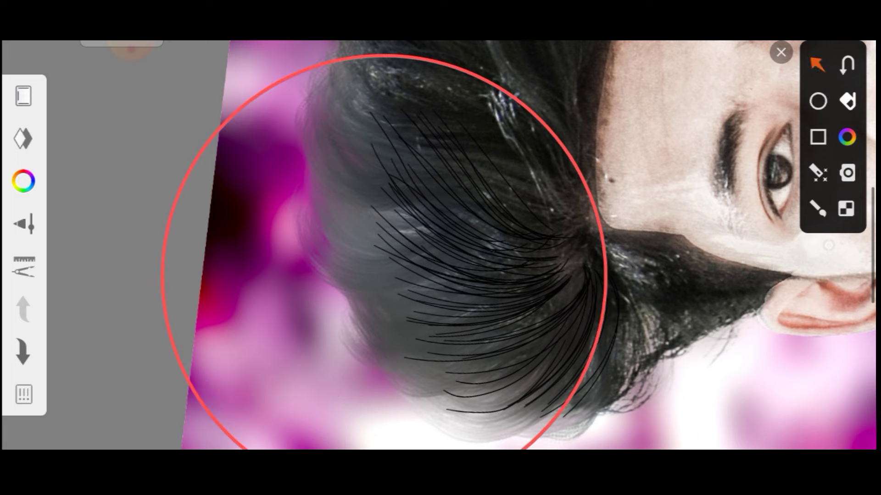
{"action": "left_click_drag", "start_coordinate": [126, 134], "coordinate": [312, 182]}
{"action": "left_click_drag", "start_coordinate": [119, 323], "coordinate": [279, 269]}
{"action": "left_click_drag", "start_coordinate": [111, 388], "coordinate": [347, 305]}
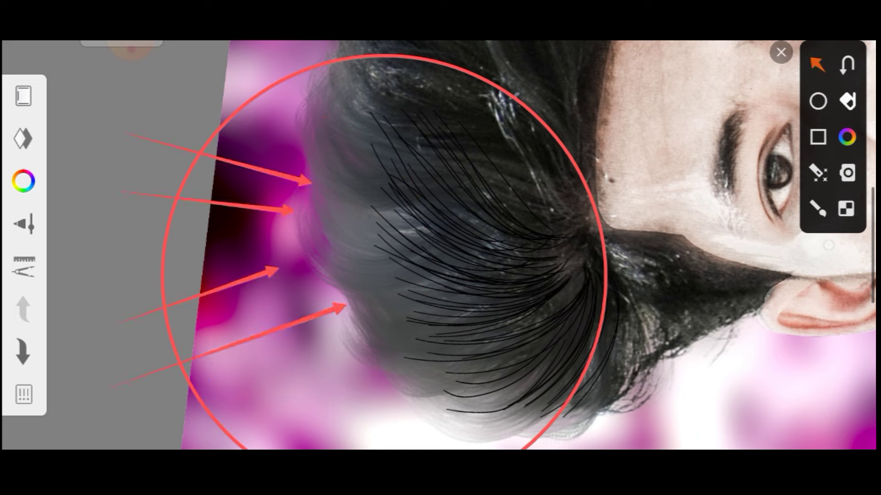
{"action": "left_click_drag", "start_coordinate": [104, 308], "coordinate": [318, 303]}
{"action": "left_click_drag", "start_coordinate": [221, 254], "coordinate": [329, 251]}
{"action": "left_click_drag", "start_coordinate": [124, 242], "coordinate": [272, 257]}
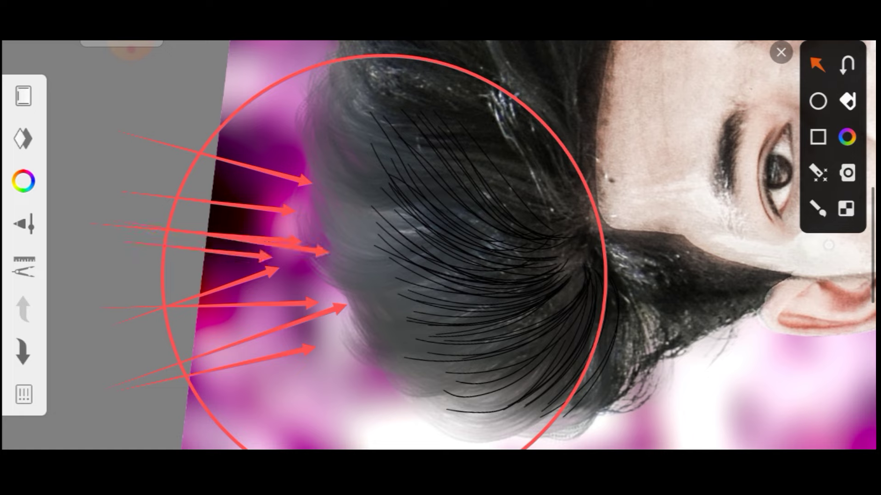
{"action": "left_click_drag", "start_coordinate": [624, 379], "coordinate": [447, 292]}
{"action": "left_click_drag", "start_coordinate": [581, 402], "coordinate": [440, 324]}
{"action": "left_click_drag", "start_coordinate": [550, 378], "coordinate": [461, 316]}
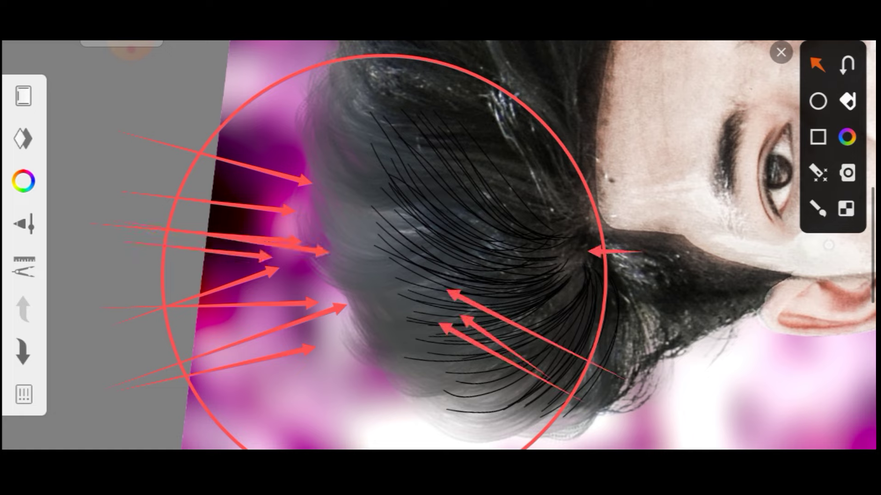
{"action": "left_click_drag", "start_coordinate": [632, 250], "coordinate": [427, 197]}
{"action": "left_click_drag", "start_coordinate": [569, 239], "coordinate": [438, 174]}
{"action": "left_click_drag", "start_coordinate": [564, 255], "coordinate": [420, 215]}
{"action": "left_click_drag", "start_coordinate": [490, 269], "coordinate": [435, 242]}
{"action": "left_click_drag", "start_coordinate": [266, 110], "coordinate": [369, 245]}
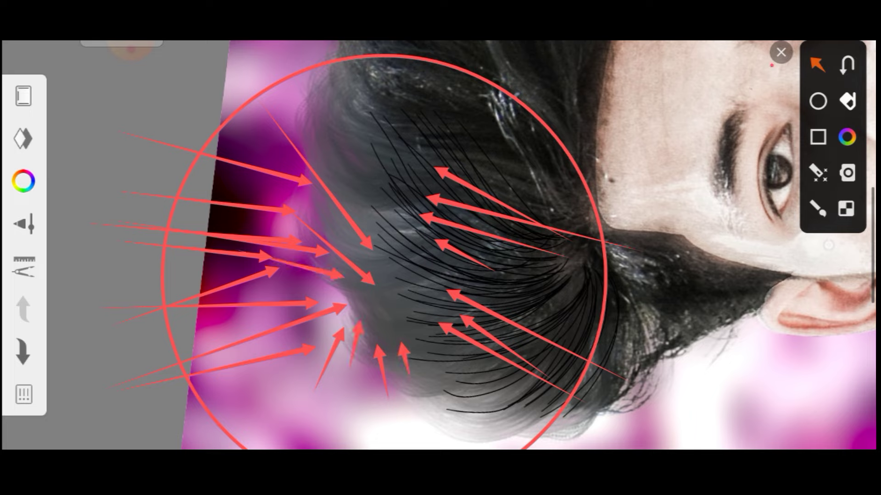
- Clear the on-screen callouts and scribble trial strokes beside the hair
{"action": "left_click", "coordinate": [781, 53]}
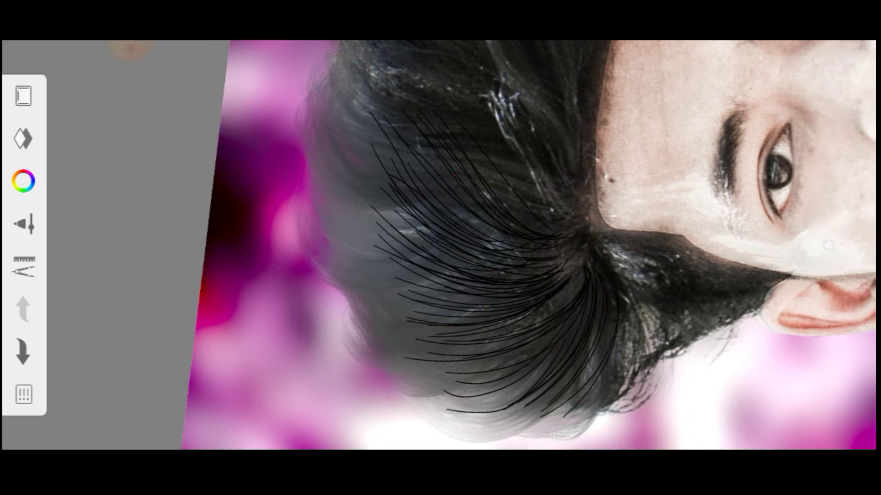
{"action": "mouse_move", "coordinate": [282, 178]}
{"action": "left_mouse_down"}
{"action": "mouse_move", "coordinate": [500, 309]}
{"action": "mouse_move", "coordinate": [453, 282]}
{"action": "left_mouse_up"}
{"action": "left_click_drag", "start_coordinate": [272, 133], "coordinate": [455, 362]}
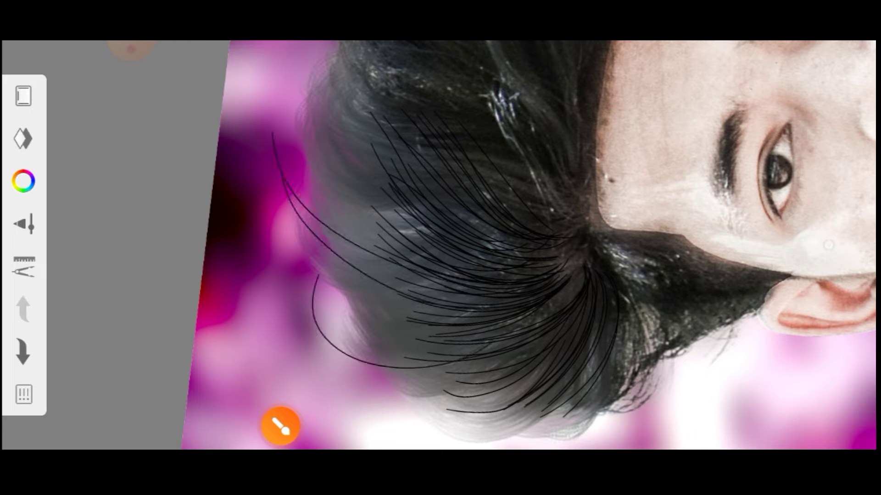
{"action": "mouse_move", "coordinate": [326, 256]}
{"action": "left_mouse_down"}
{"action": "mouse_move", "coordinate": [316, 294]}
{"action": "mouse_move", "coordinate": [263, 94]}
{"action": "left_mouse_up"}
{"action": "left_click_drag", "start_coordinate": [312, 155], "coordinate": [413, 247]}
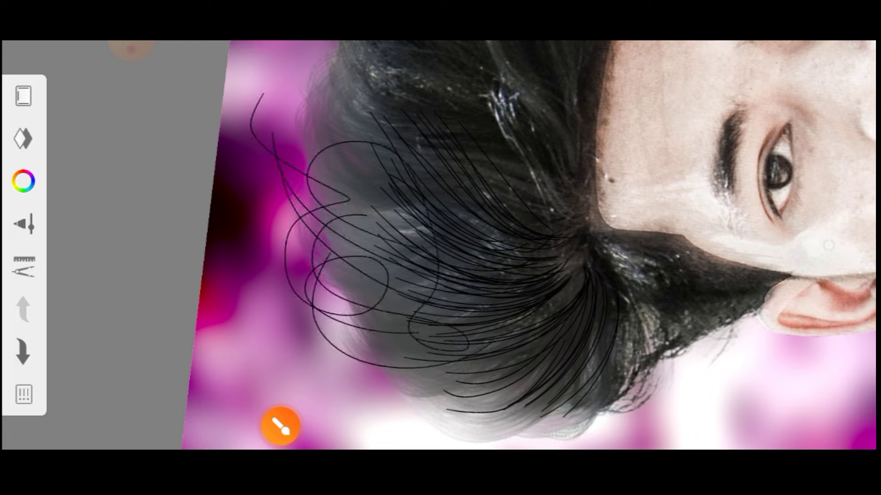
- Undo the trial scribbles and bring up the brush library in Brush Properties
{"action": "left_click", "coordinate": [281, 426]}
{"action": "left_click", "coordinate": [849, 423]}
{"action": "left_click", "coordinate": [848, 422]}
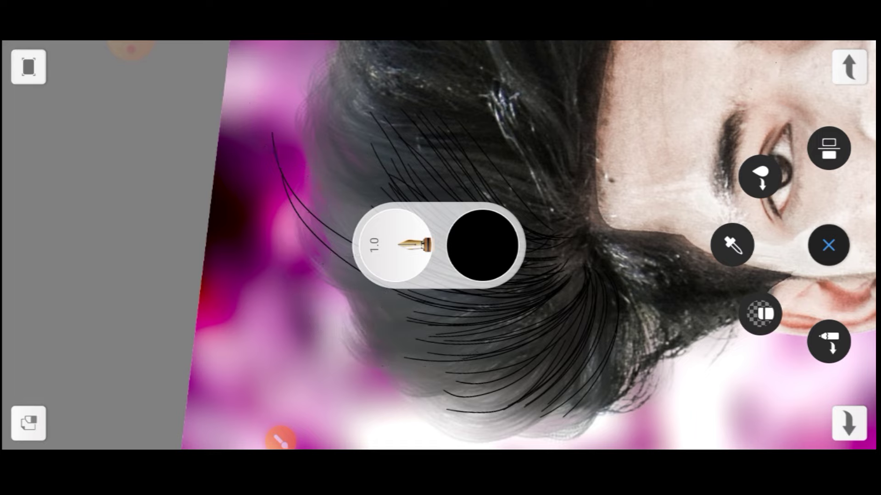
{"action": "left_click", "coordinate": [848, 423]}
{"action": "left_click", "coordinate": [828, 245]}
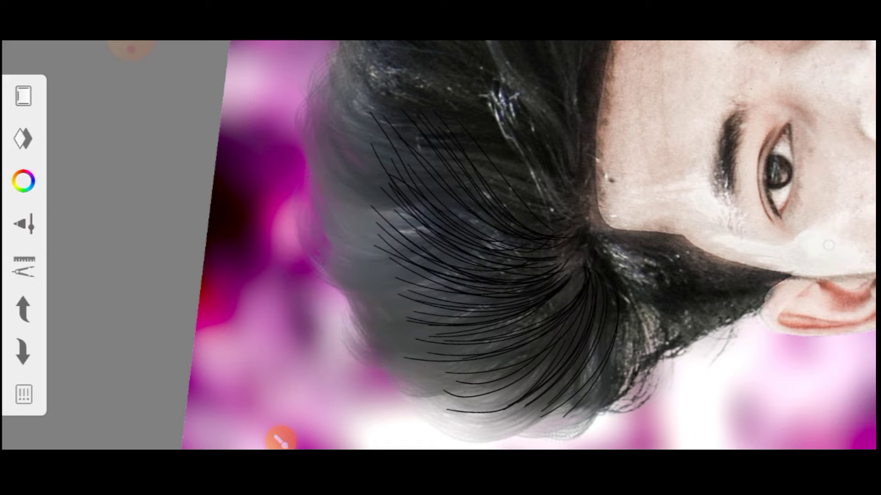
{"action": "left_click", "coordinate": [23, 224]}
{"action": "left_click", "coordinate": [35, 317]}
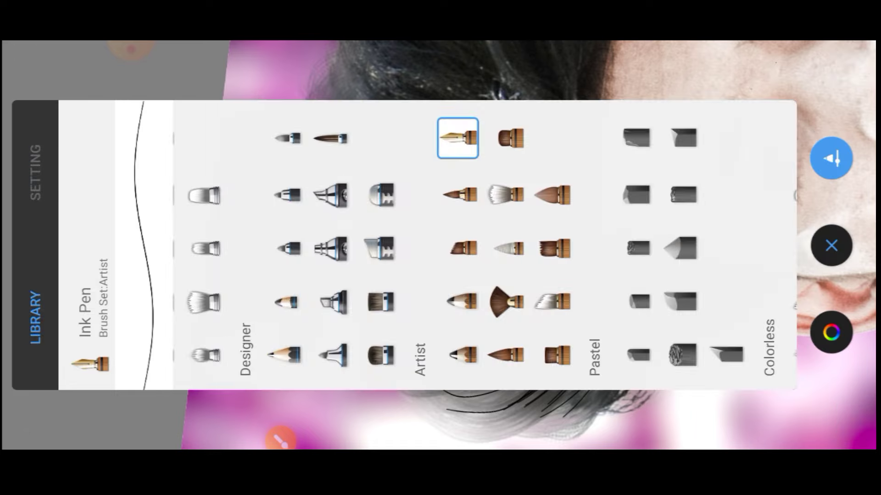
- Pick Dream Brush from the Designer set and close the library panel
{"action": "left_click", "coordinate": [329, 138]}
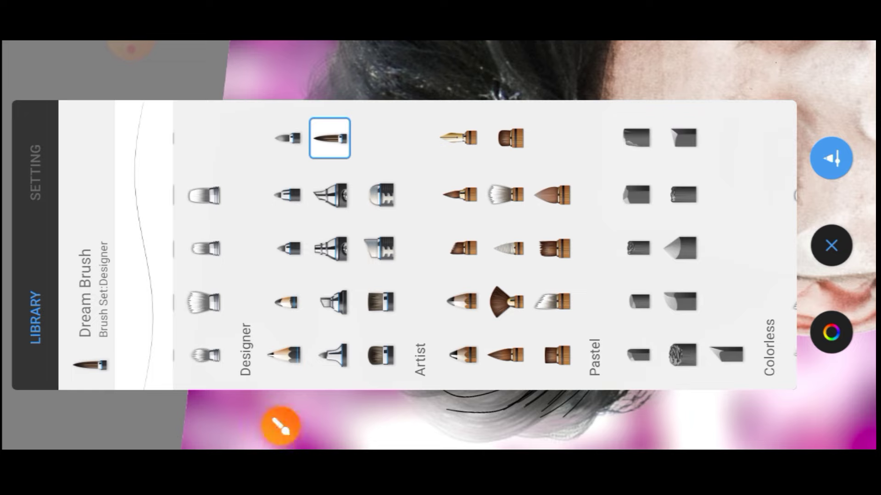
{"action": "left_click", "coordinate": [831, 158]}
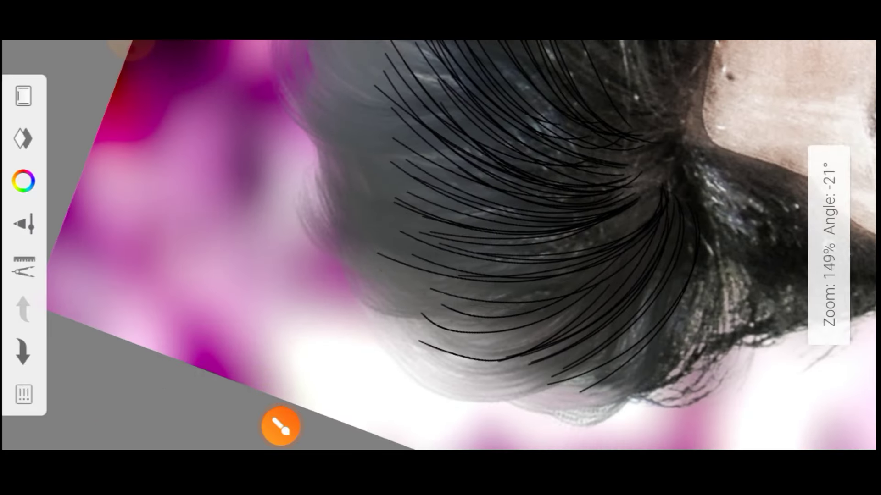
- Draw the first thin Dream Brush strands at the hair's left edge
{"action": "left_click_drag", "start_coordinate": [349, 212], "coordinate": [380, 270]}
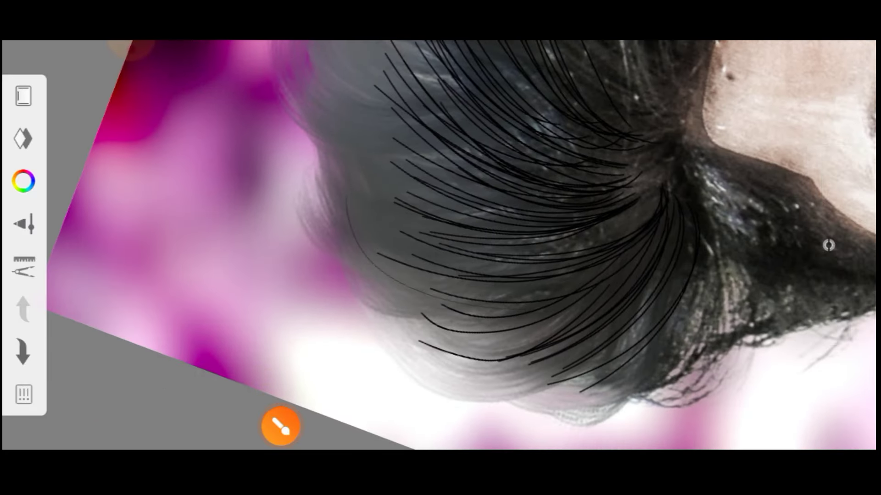
{"action": "left_click_drag", "start_coordinate": [458, 230], "coordinate": [504, 257]}
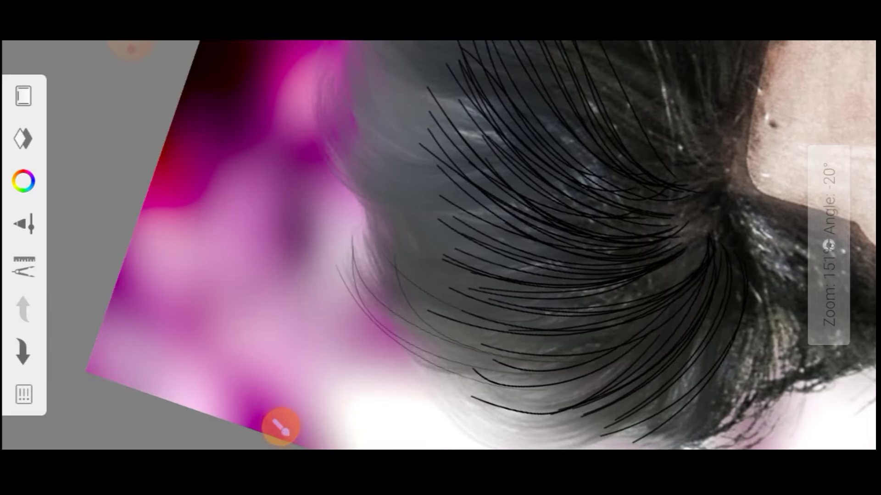
{"action": "left_click_drag", "start_coordinate": [356, 223], "coordinate": [395, 295]}
{"action": "left_click_drag", "start_coordinate": [337, 240], "coordinate": [452, 344]}
{"action": "scroll", "coordinate": [485, 245], "scroll_direction": "up", "scroll_amount": 1}
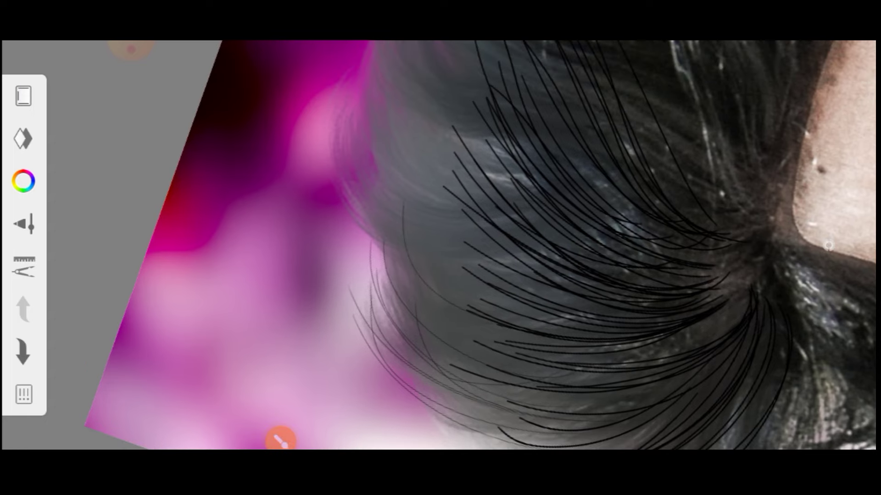
{"action": "left_click_drag", "start_coordinate": [441, 247], "coordinate": [477, 257]}
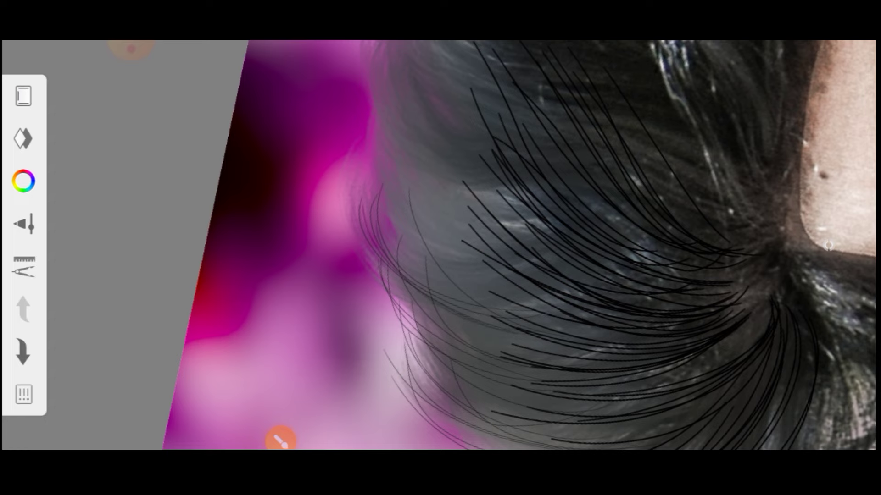
{"action": "mouse_move", "coordinate": [441, 248]}
{"action": "left_mouse_down"}
{"action": "mouse_move", "coordinate": [412, 239]}
{"action": "mouse_move", "coordinate": [422, 243]}
{"action": "left_mouse_up"}
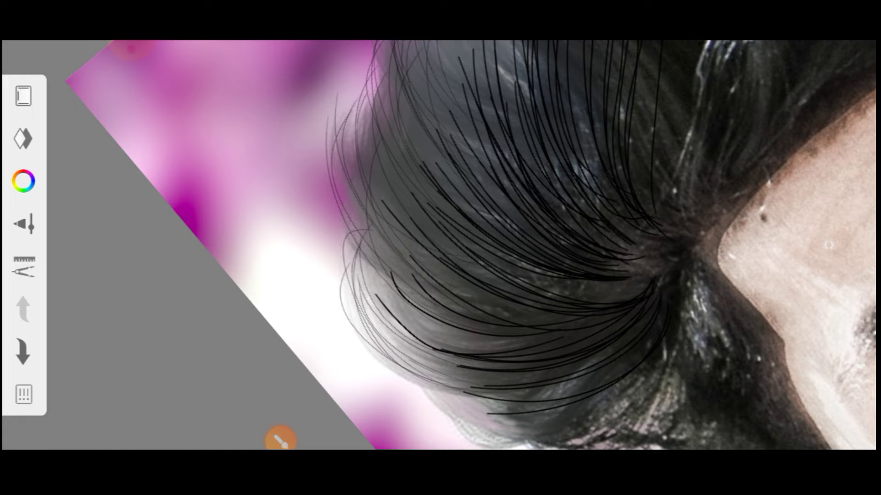
{"action": "scroll", "coordinate": [440, 243], "scroll_direction": "up", "scroll_amount": 3}
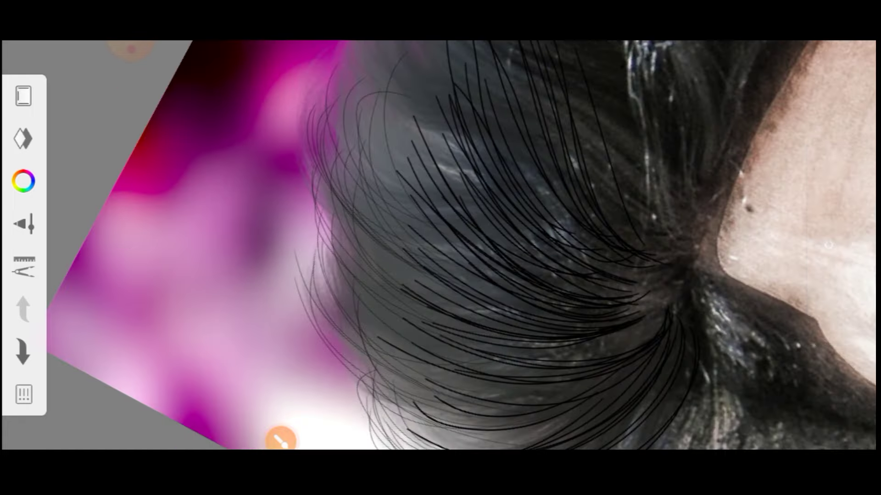
{"action": "scroll", "coordinate": [441, 244], "scroll_direction": "down", "scroll_amount": 3}
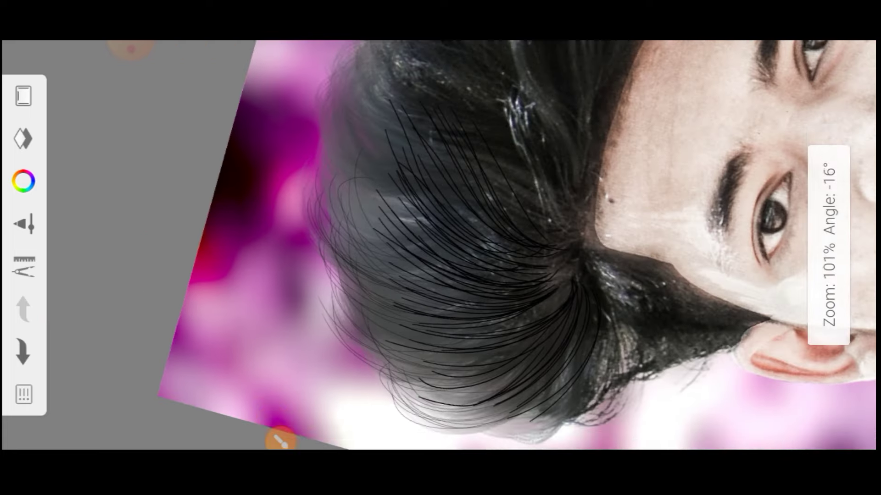
{"action": "scroll", "coordinate": [441, 244], "scroll_direction": "up", "scroll_amount": 5}
- Paint thin curved wispy strands along the lower-left hair edge
{"action": "left_click_drag", "start_coordinate": [300, 199], "coordinate": [376, 305]}
{"action": "left_click_drag", "start_coordinate": [287, 218], "coordinate": [441, 353]}
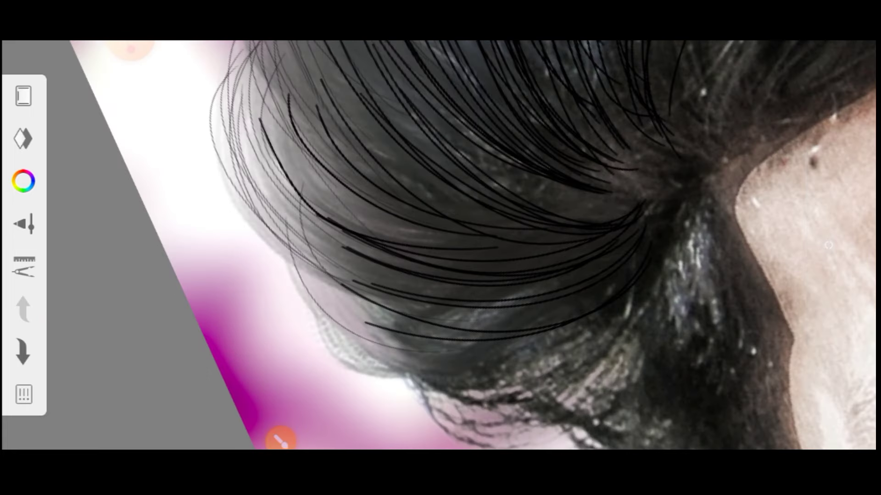
{"action": "mouse_move", "coordinate": [287, 188]}
{"action": "left_mouse_down"}
{"action": "mouse_move", "coordinate": [447, 353]}
{"action": "mouse_move", "coordinate": [363, 319]}
{"action": "left_mouse_up"}
{"action": "left_click_drag", "start_coordinate": [266, 211], "coordinate": [425, 381]}
{"action": "left_click_drag", "start_coordinate": [266, 192], "coordinate": [360, 373]}
{"action": "left_click_drag", "start_coordinate": [279, 163], "coordinate": [398, 340]}
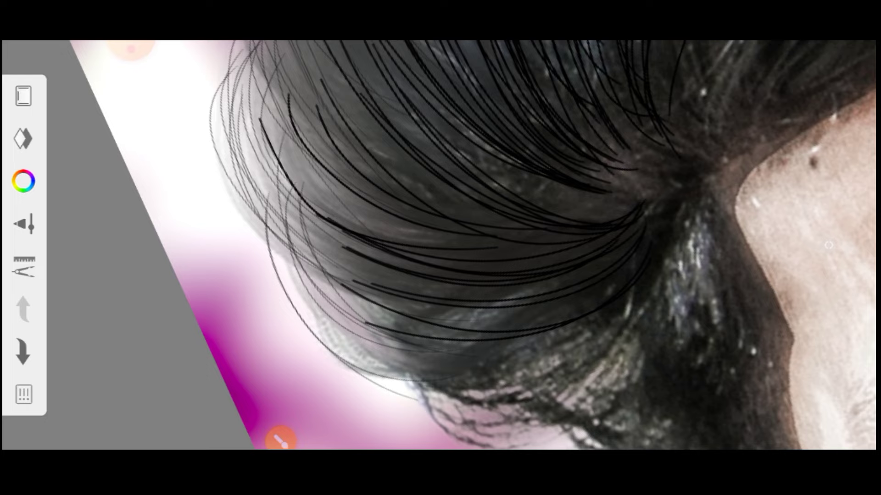
{"action": "left_click_drag", "start_coordinate": [270, 208], "coordinate": [418, 384]}
{"action": "left_click_drag", "start_coordinate": [273, 225], "coordinate": [403, 363]}
- Zoom in and out to check the new wispy edge strands
{"action": "scroll", "coordinate": [440, 243], "scroll_direction": "down", "scroll_amount": 3}
{"action": "scroll", "coordinate": [441, 243], "scroll_direction": "down", "scroll_amount": 1}
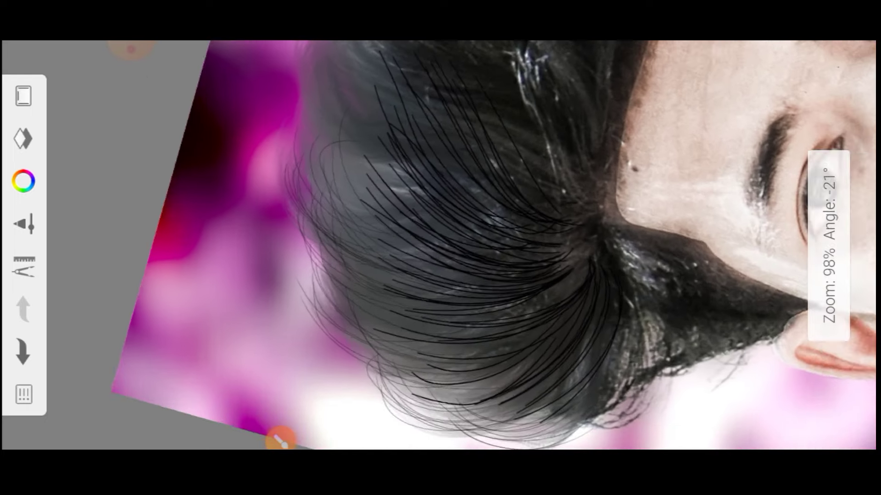
{"action": "scroll", "coordinate": [441, 243], "scroll_direction": "up", "scroll_amount": 2}
{"action": "scroll", "coordinate": [441, 244], "scroll_direction": "up", "scroll_amount": 2}
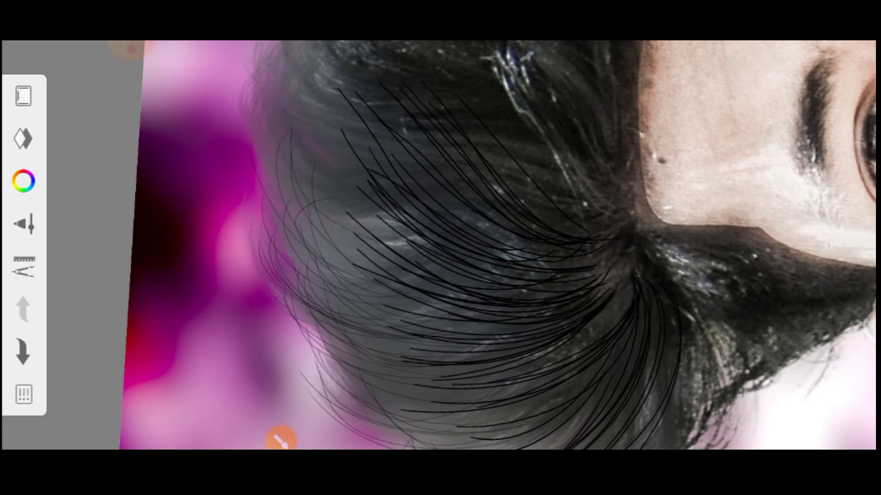
{"action": "scroll", "coordinate": [440, 243], "scroll_direction": "down", "scroll_amount": 1}
{"action": "scroll", "coordinate": [440, 243], "scroll_direction": "down", "scroll_amount": 1}
{"action": "scroll", "coordinate": [441, 243], "scroll_direction": "up", "scroll_amount": 2}
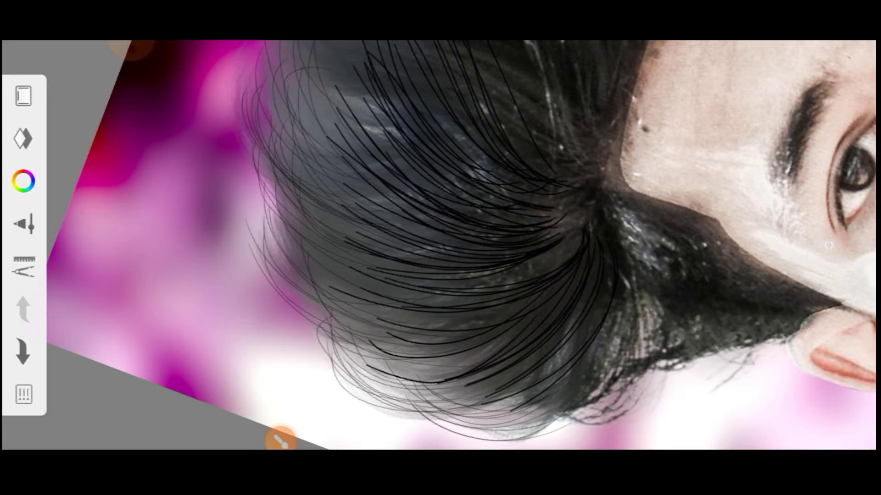
{"action": "left_click", "coordinate": [133, 48]}
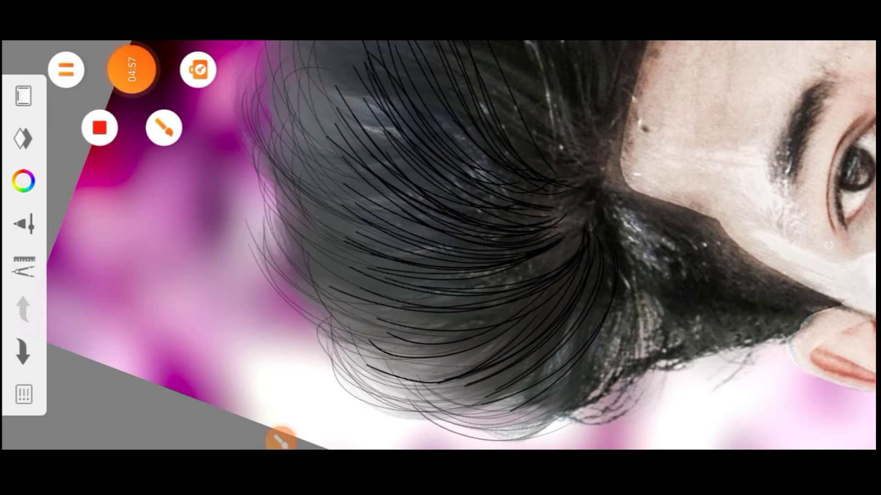